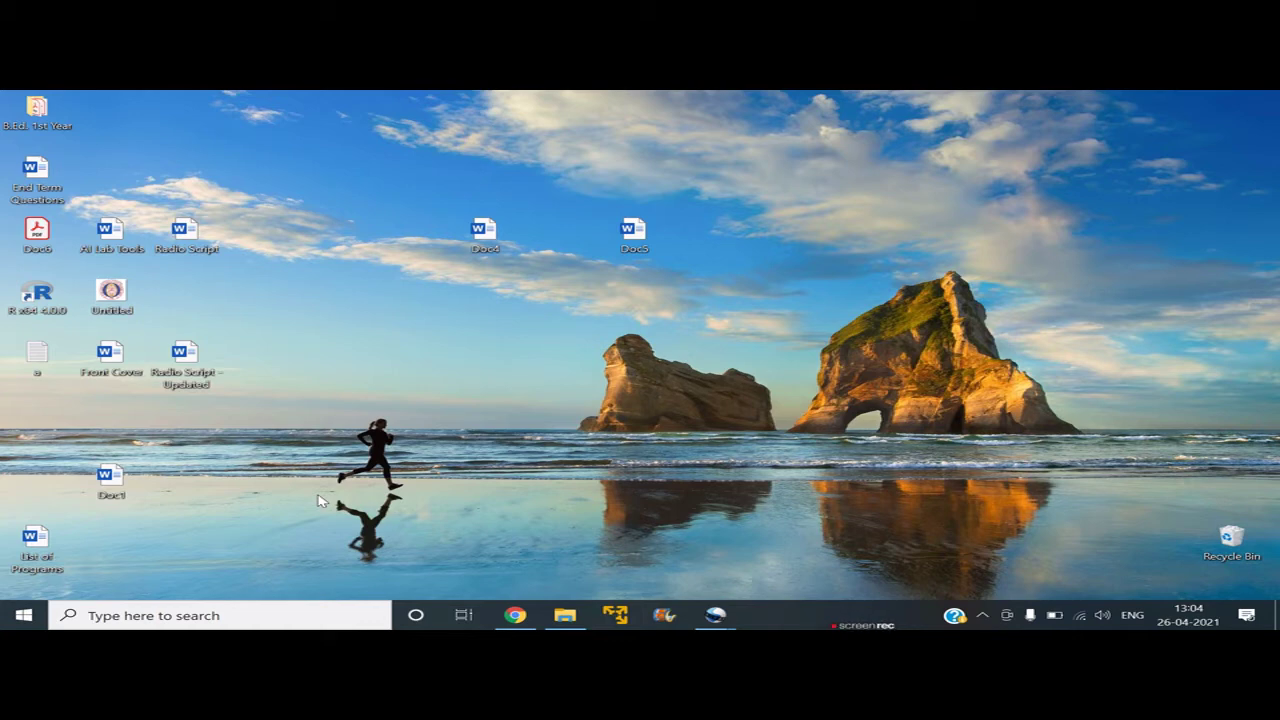
# Launch Notepad from the Run dialog and maximize its window.
pyautogui.press('super+r')
pyautogui.write('note')
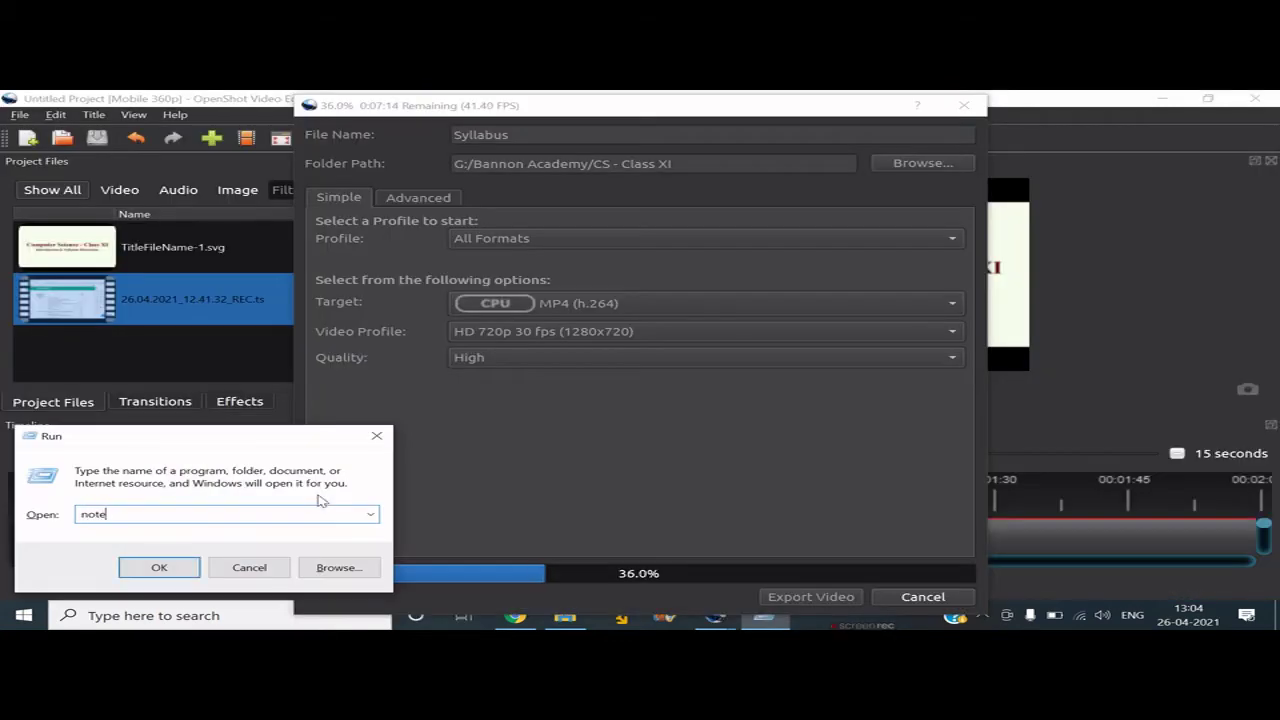
pyautogui.write('pad')
pyautogui.press('Return')
pyautogui.hotkey('alt', 'space')
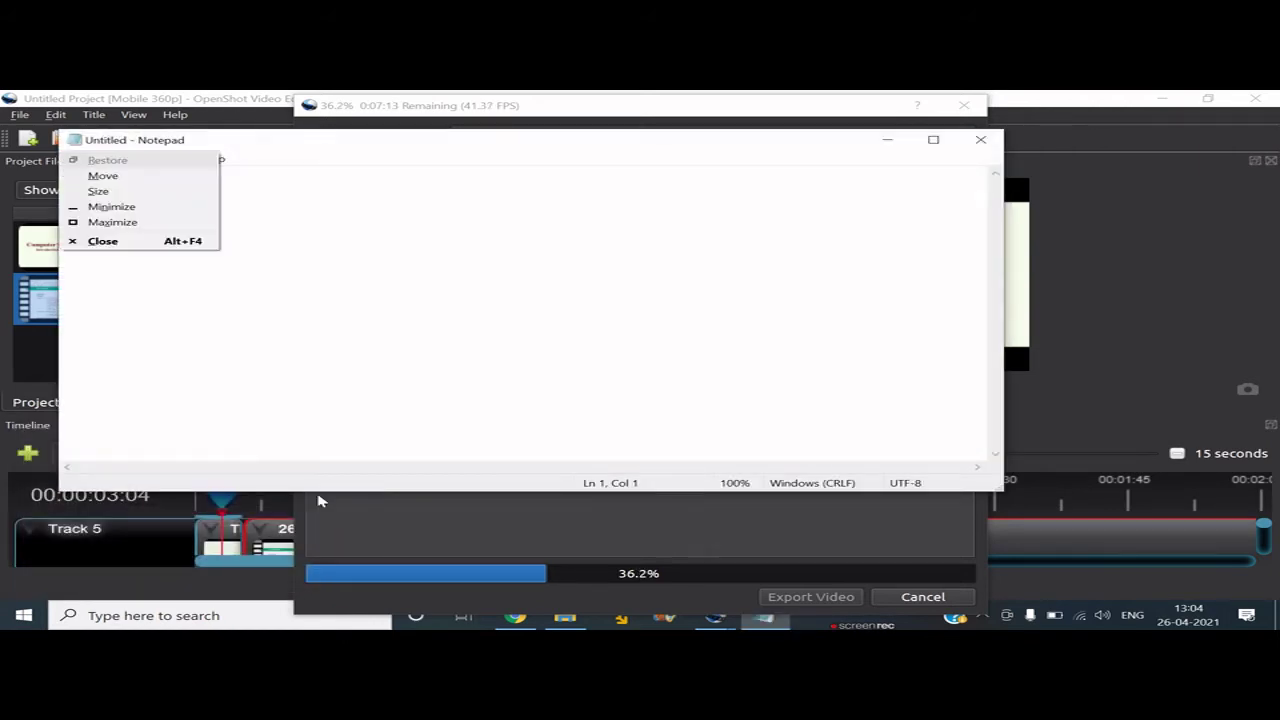
pyautogui.press('x')
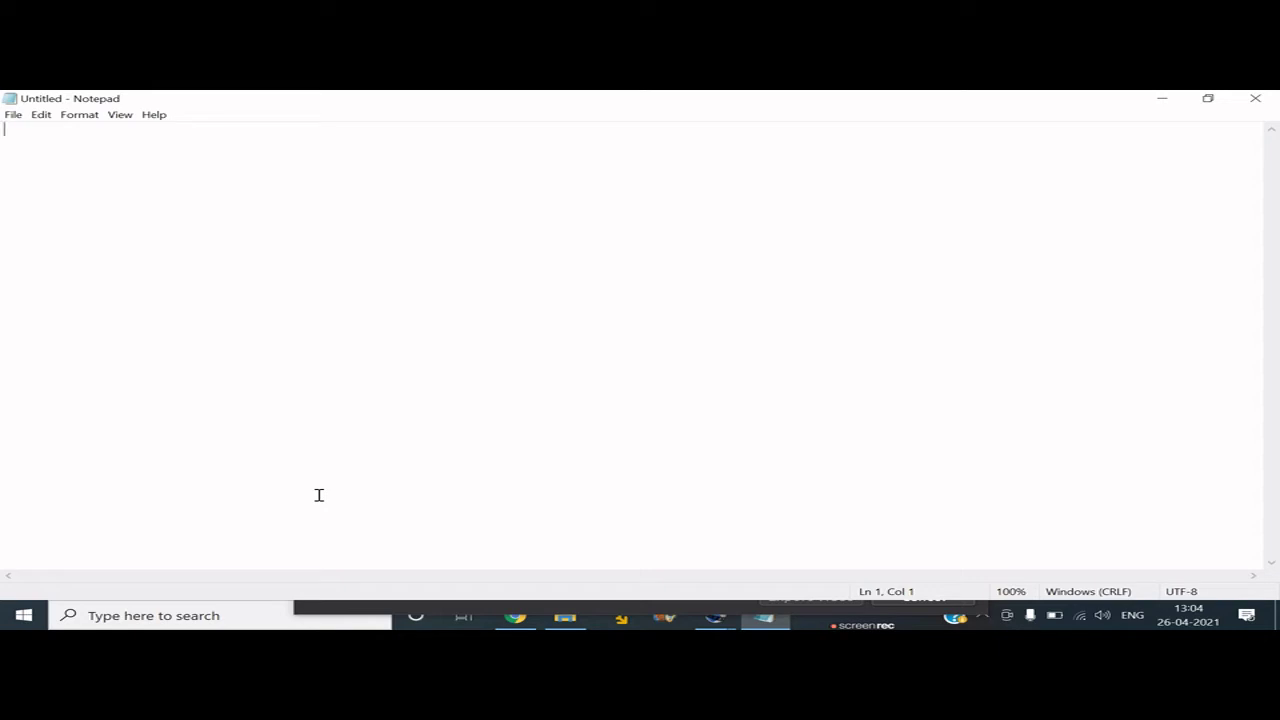
# Enter the two lines '2003 - .doc' and '2007 - .docx'.
pyautogui.write('2003 - ')
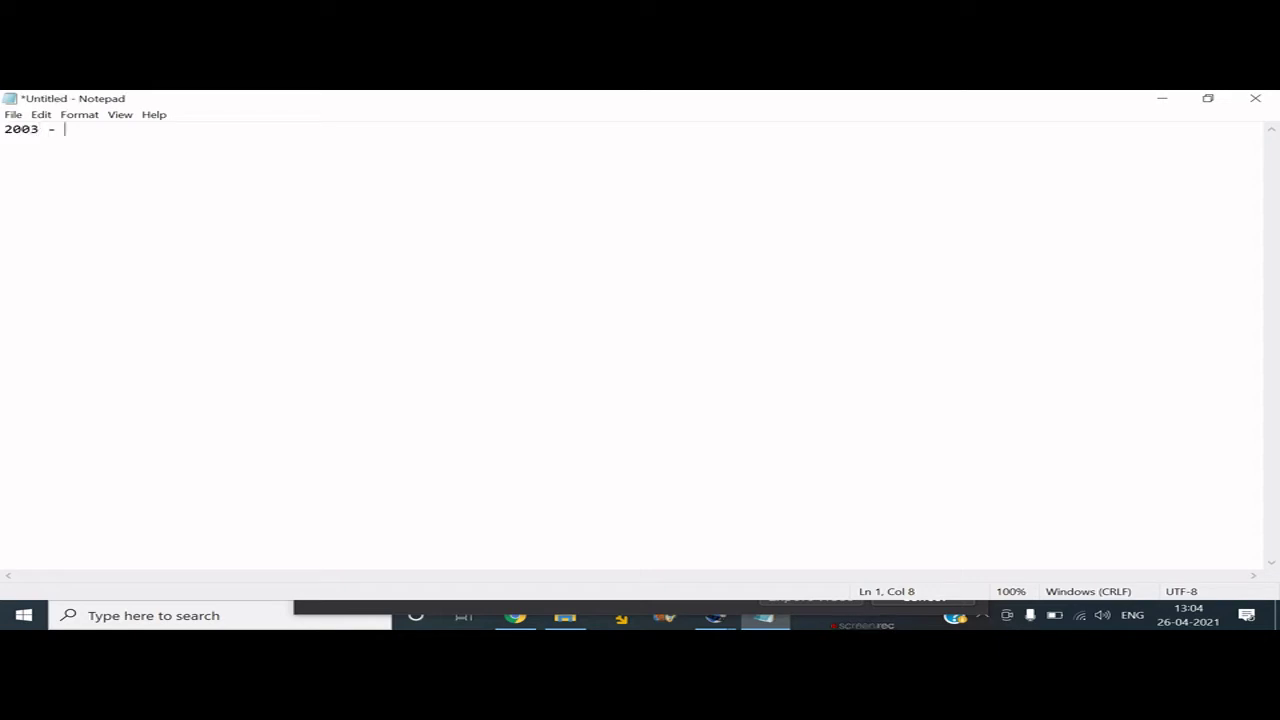
pyautogui.write('.')
pyautogui.write('doc')
pyautogui.press('Return')
pyautogui.write('2007 - ')
pyautogui.write('.docx')
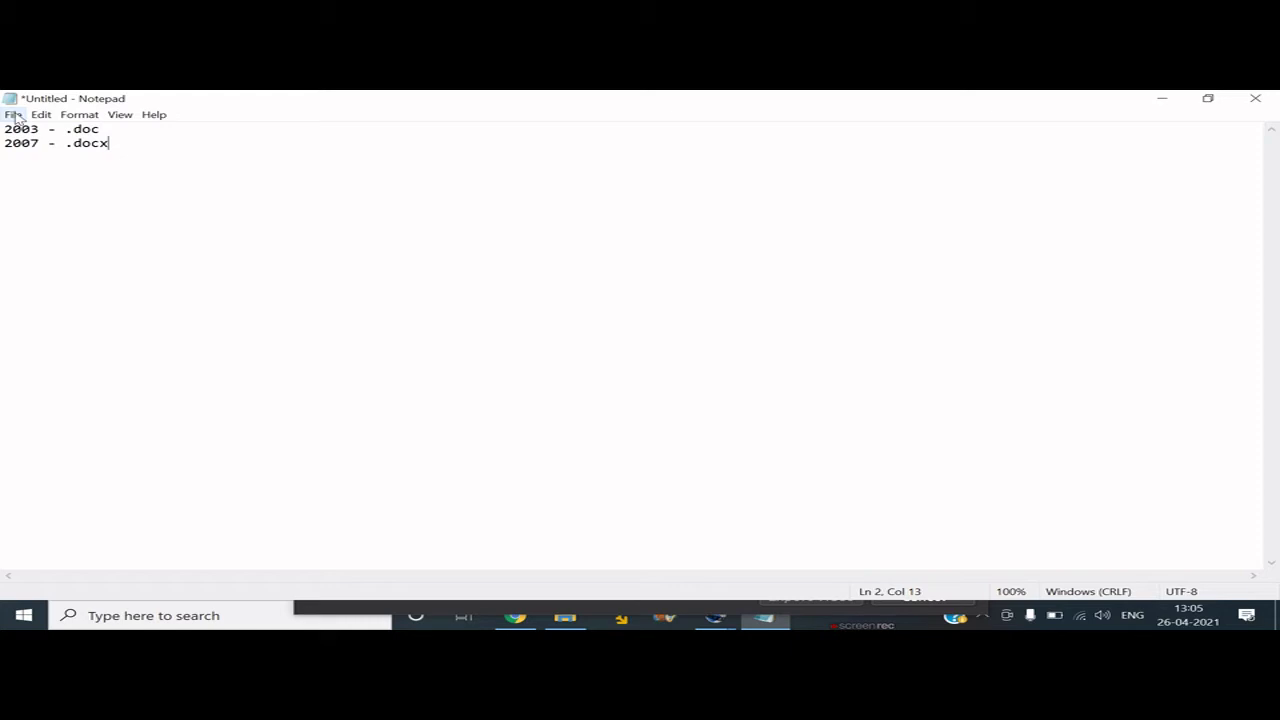
# Look through the File menu, then add a third line 'Hostory of Microsoft Office'.
pyautogui.click(14, 116)
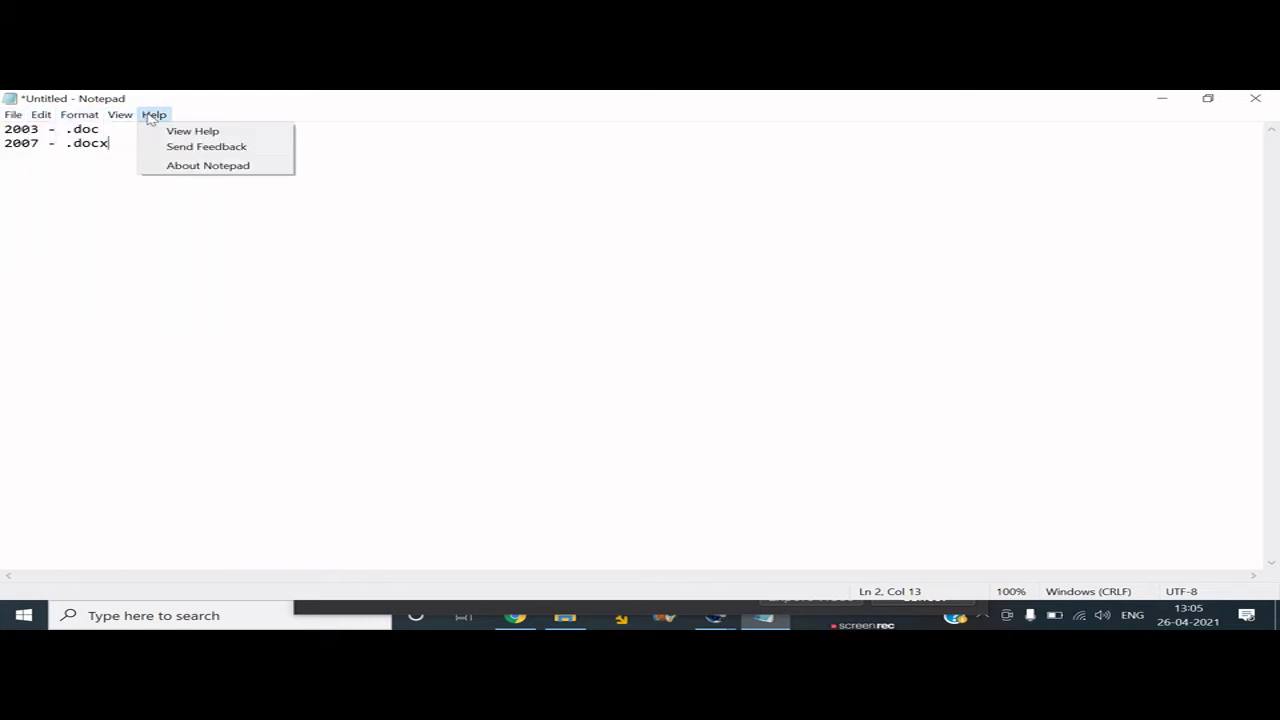
pyautogui.click(13, 116)
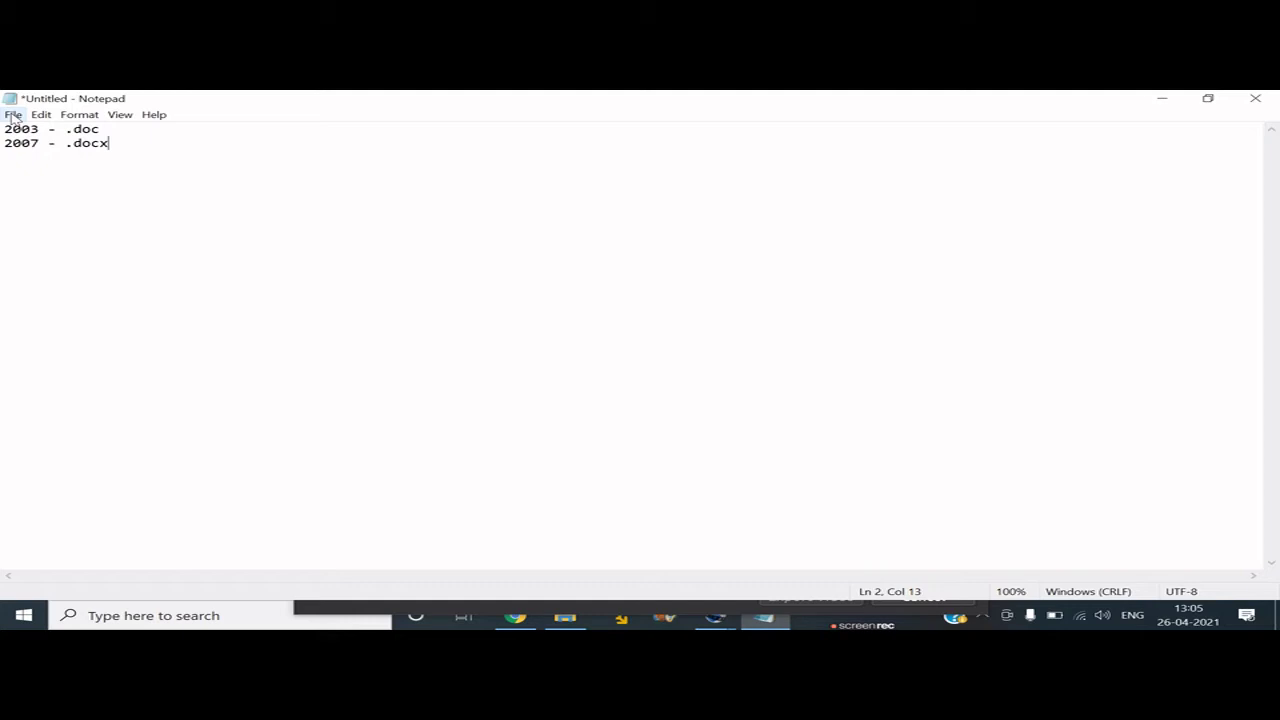
pyautogui.press('Return')
pyautogui.write('Host')
pyautogui.write('ory of Microso')
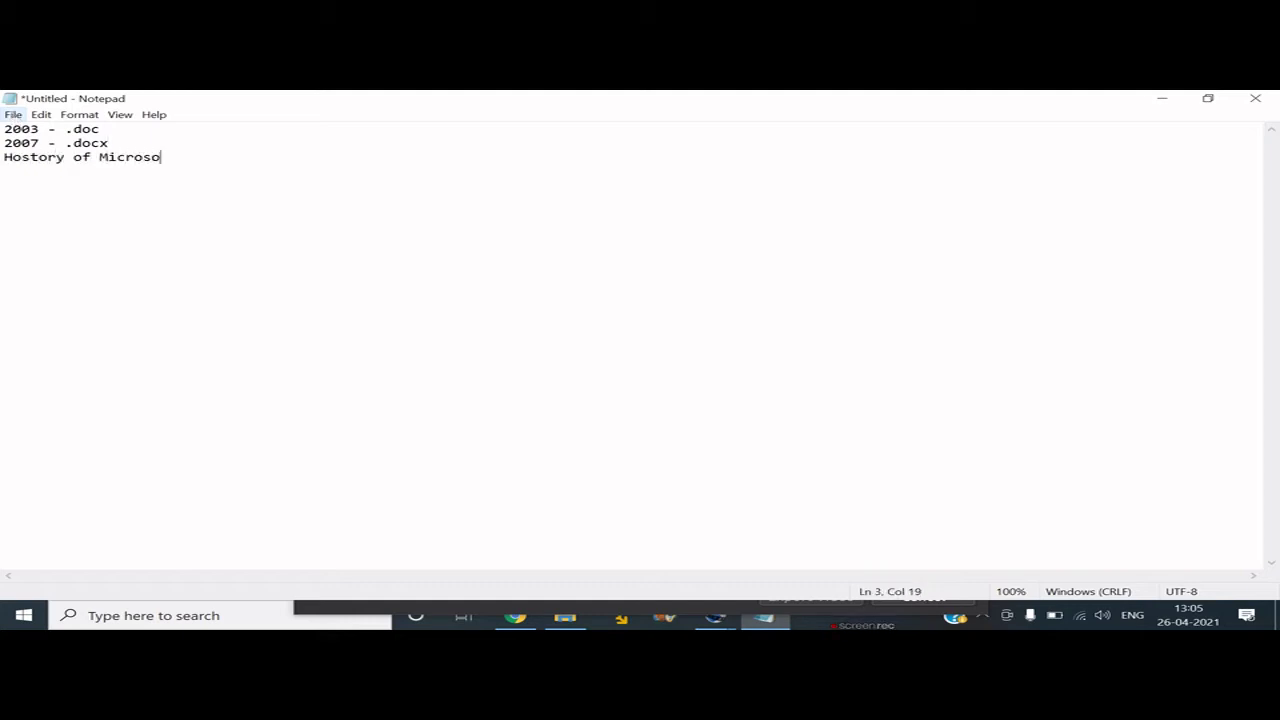
pyautogui.write('ft Office')
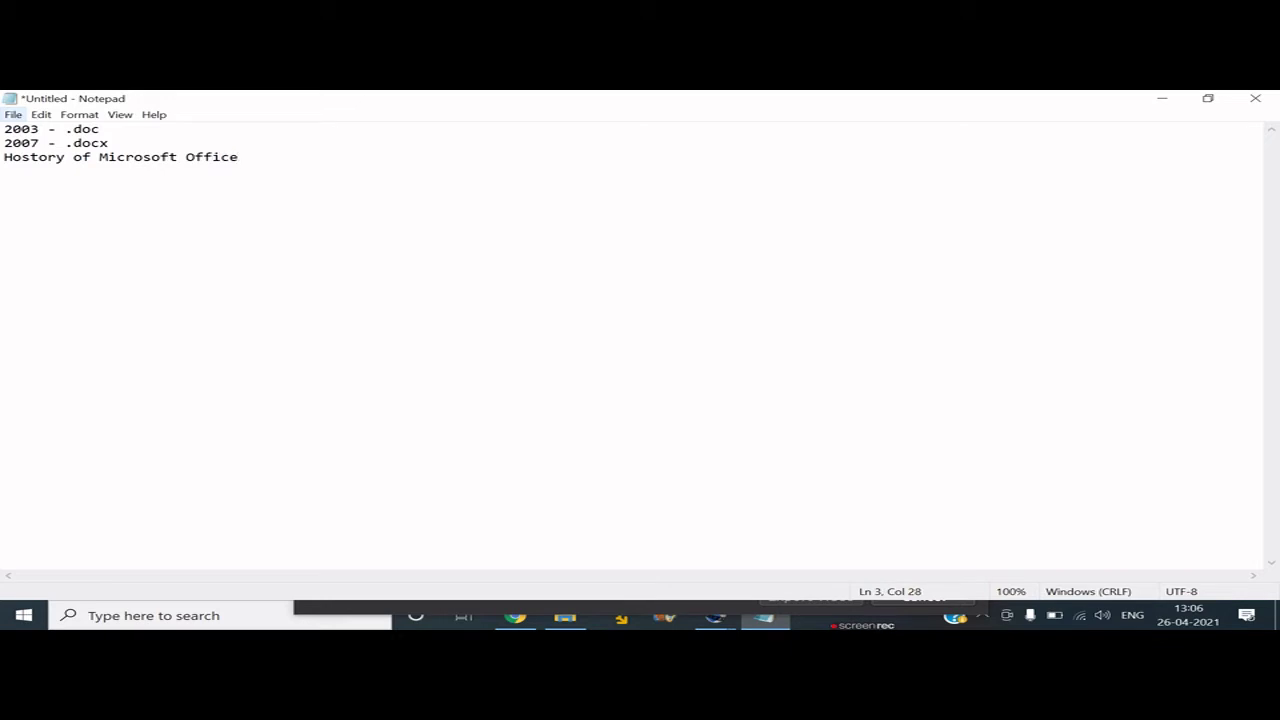
# Correct 'Hostory' to 'History' and select the whole third line.
pyautogui.hotkey('shift', 'Home')
pyautogui.press('End')
pyautogui.press('Left')
pyautogui.hotkey('ctrl', 'Left')
pyautogui.click(30, 157)
pyautogui.press('Left')
pyautogui.press('BackSpace')
pyautogui.write('i')
pyautogui.press('Left')
pyautogui.press('Home')
pyautogui.hotkey('shift', 'End')
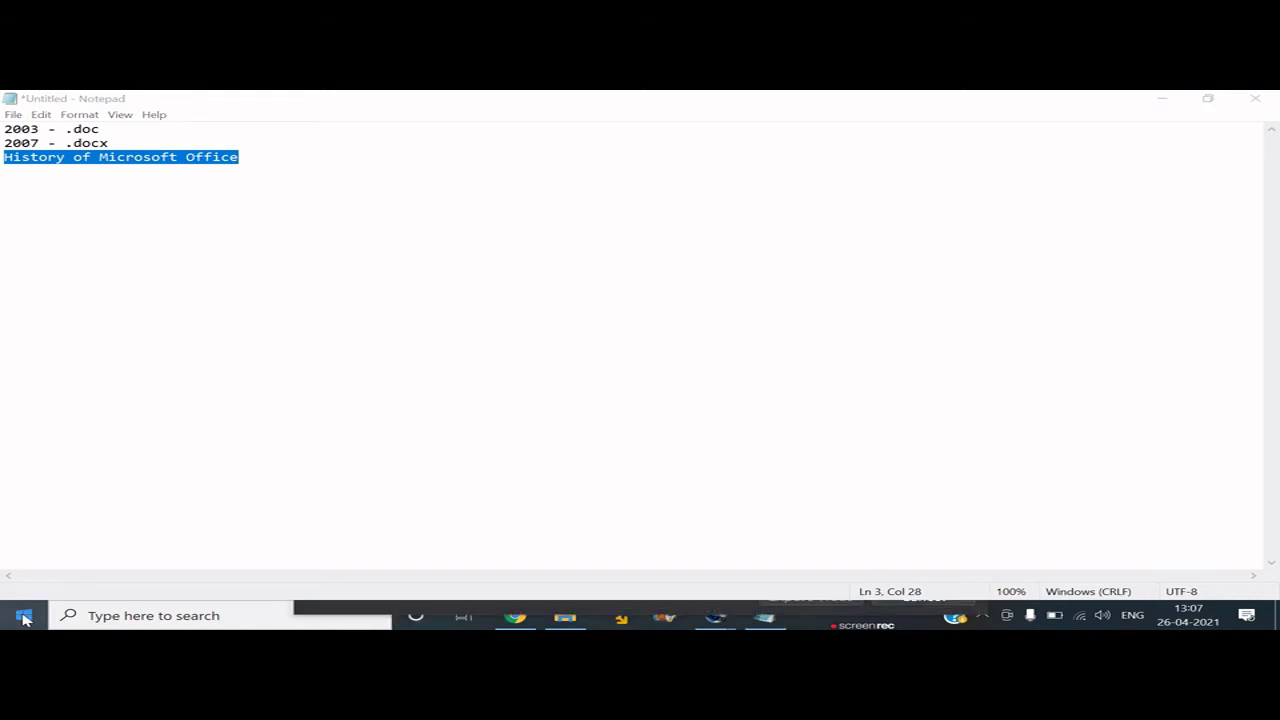
pyautogui.click(24, 617)
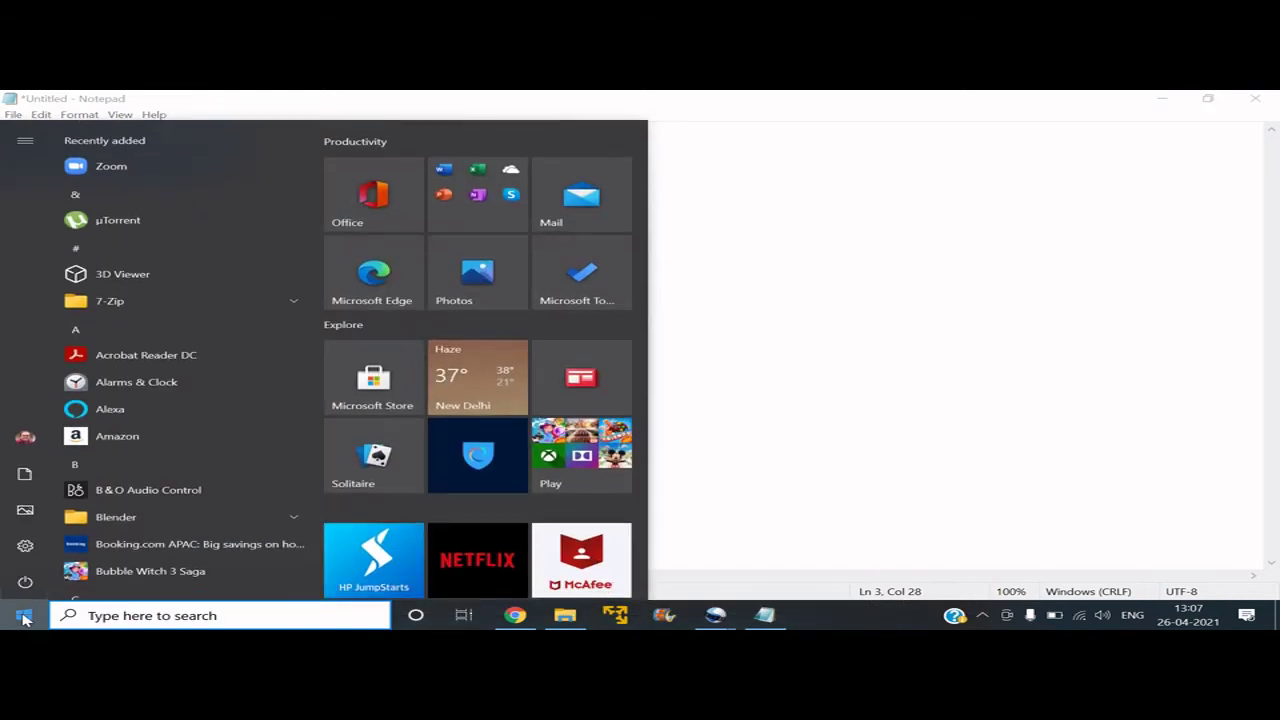
pyautogui.click(477, 213)
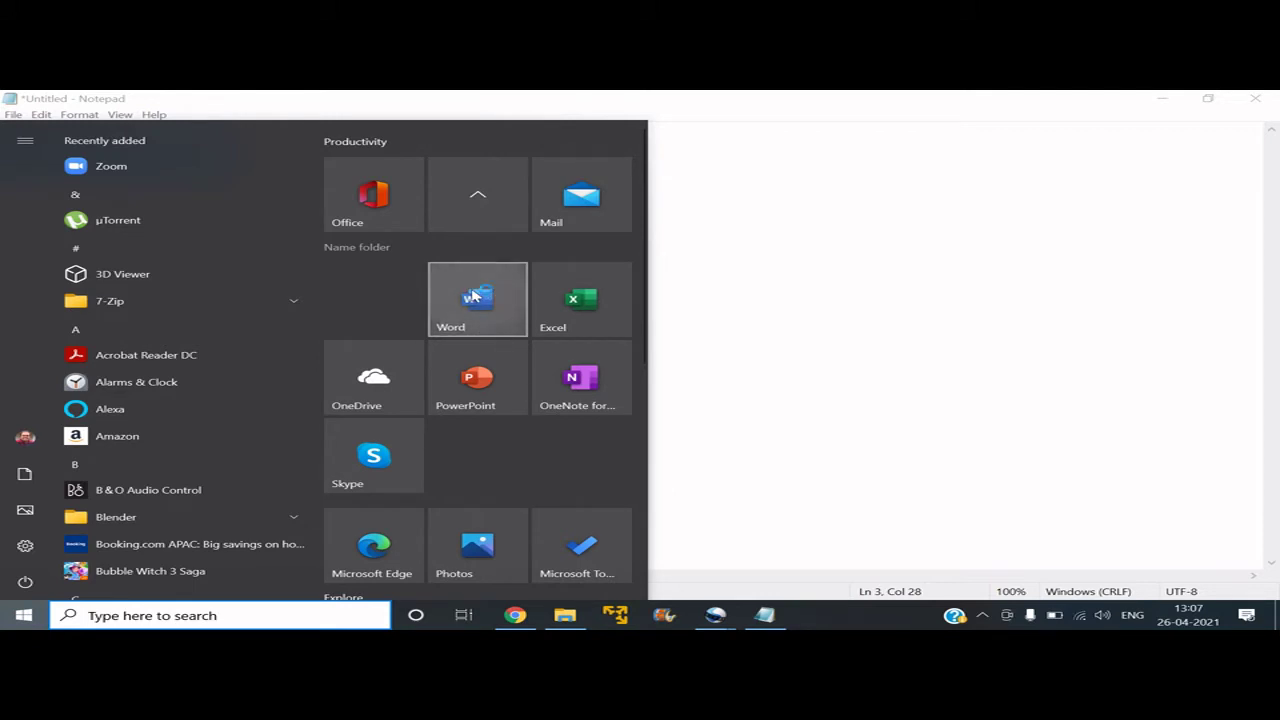
pyautogui.click(474, 295)
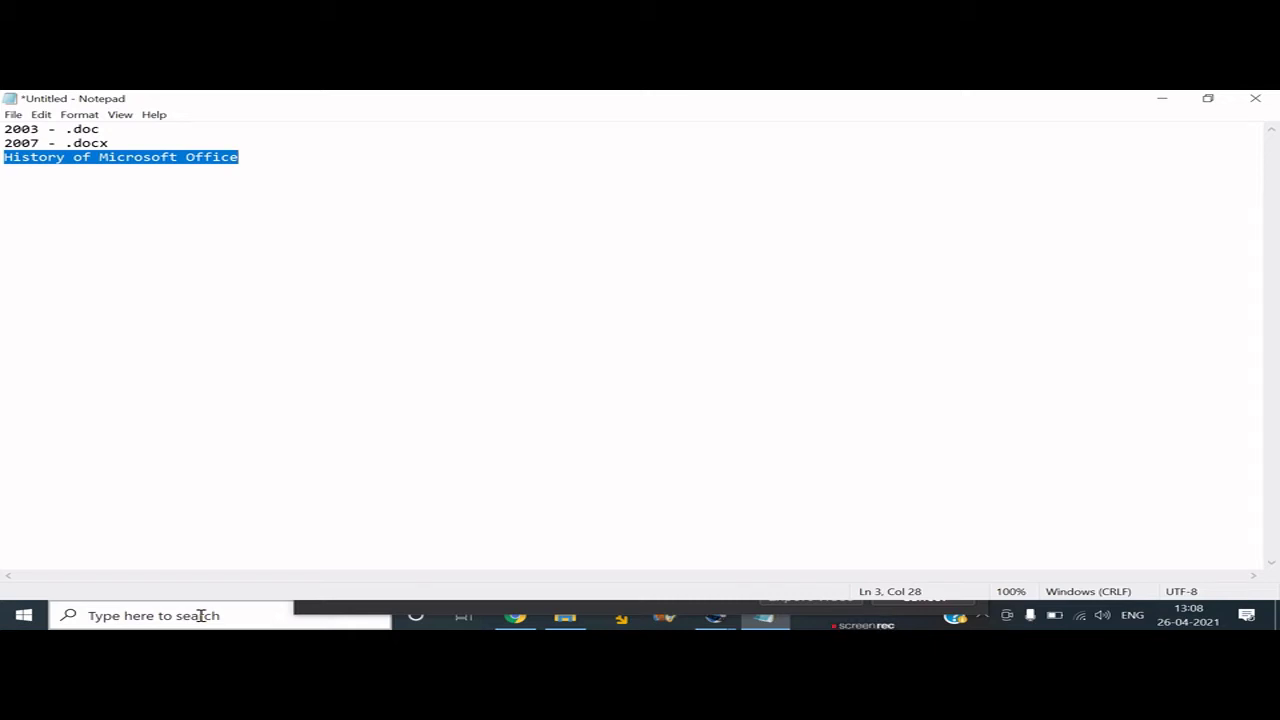
pyautogui.click(200, 615)
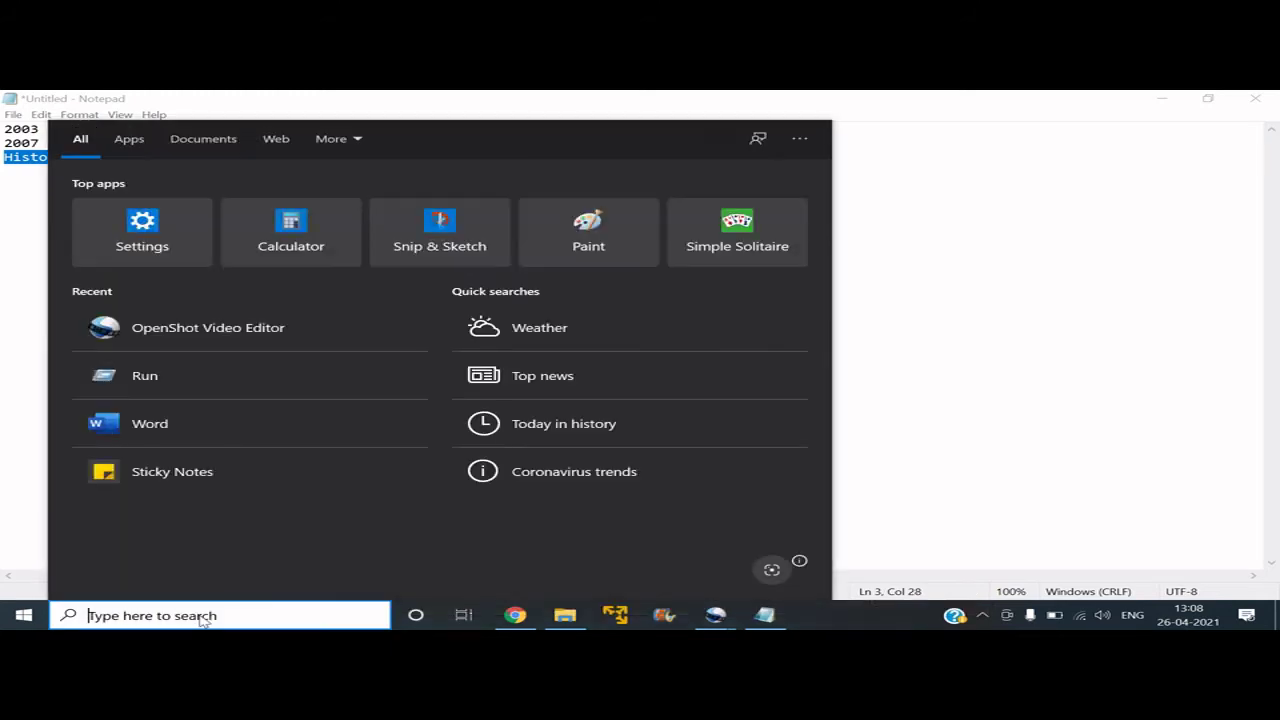
pyautogui.write('word')
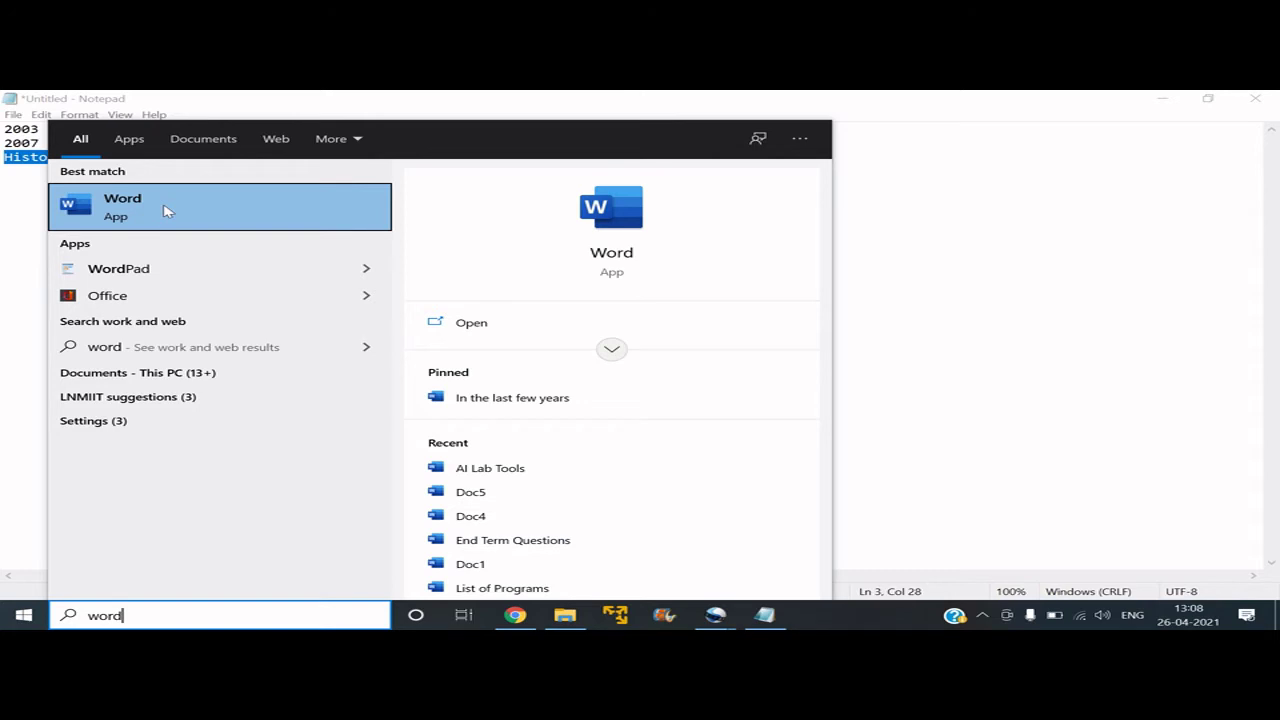
pyautogui.click(1052, 224)
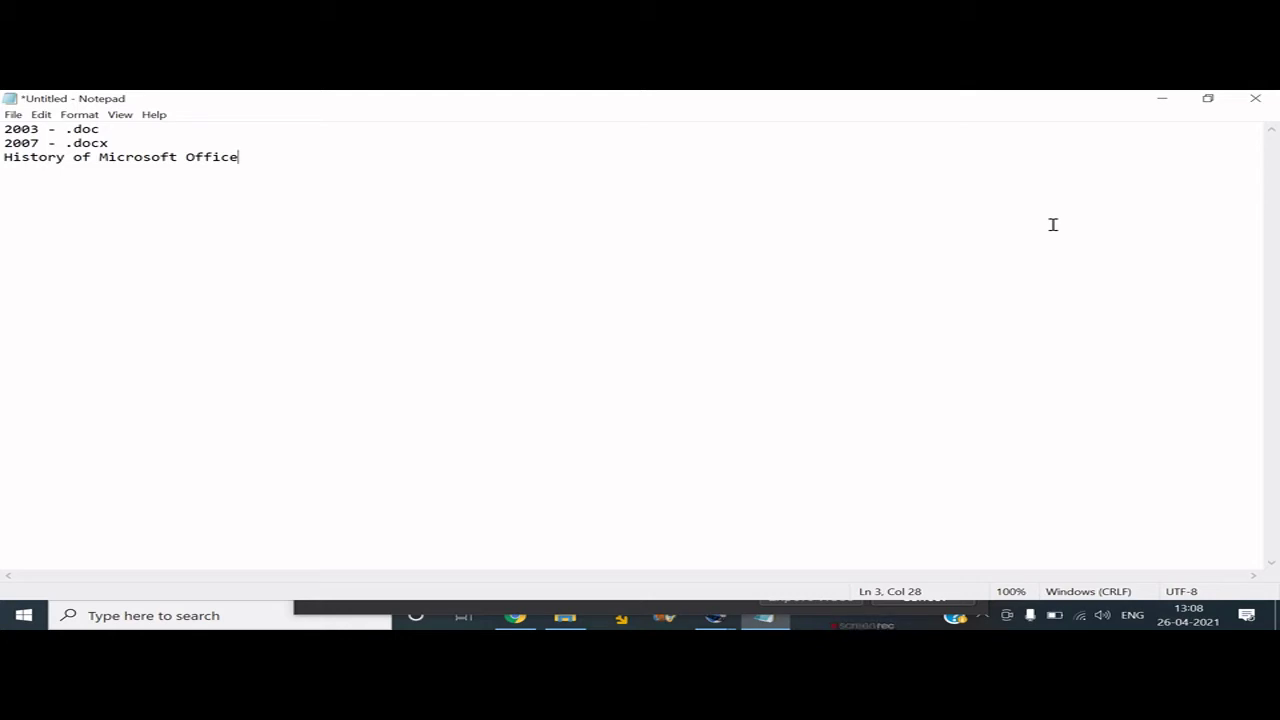
# Add a 'Start+R' line below the heading and bring up the empty Run dialog.
pyautogui.press('Return')
pyautogui.press('Return')
pyautogui.write('Start')
pyautogui.write('+R')
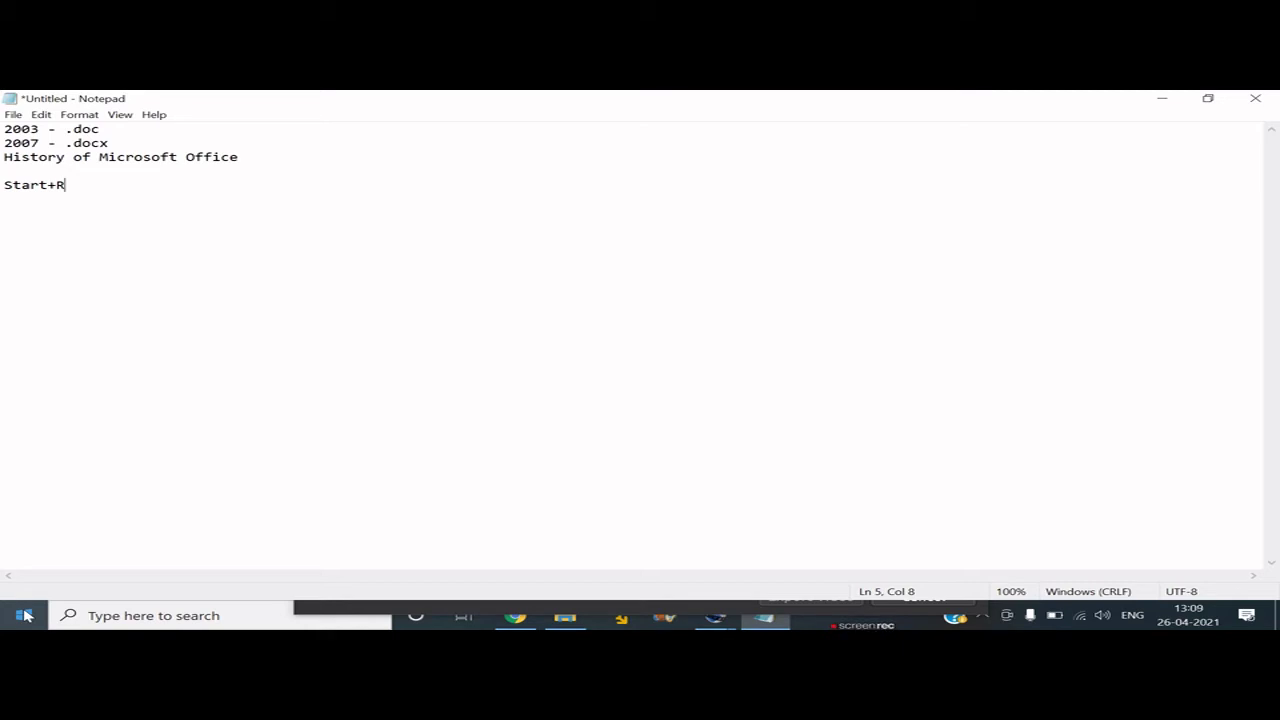
pyautogui.press('super+r')
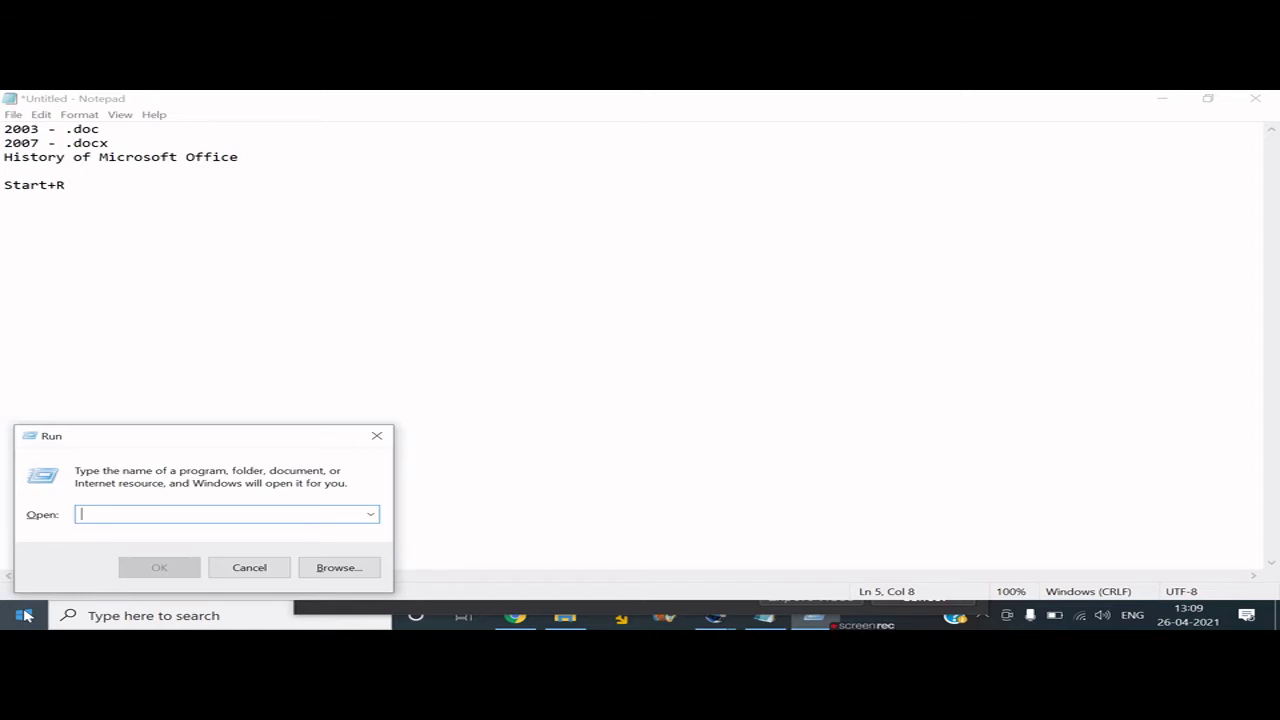
# Run 'winword' from the Run dialog to launch Word.
pyautogui.write('winword')
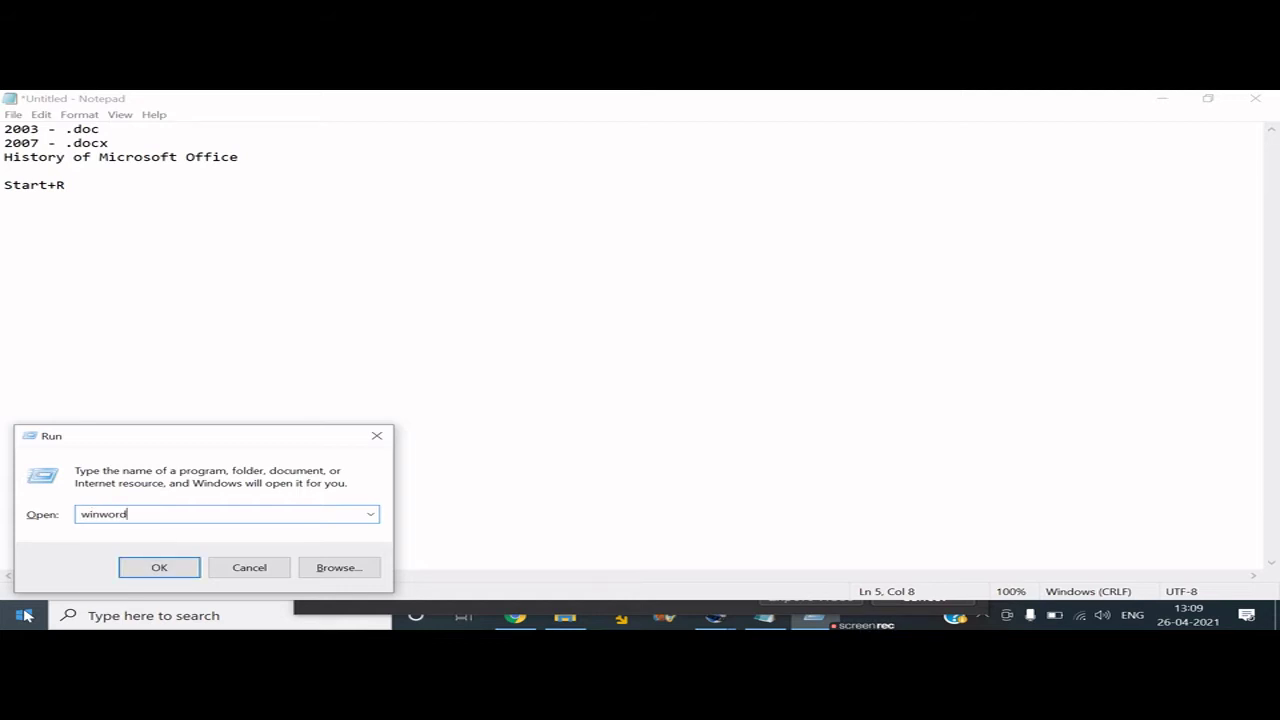
pyautogui.click(162, 567)
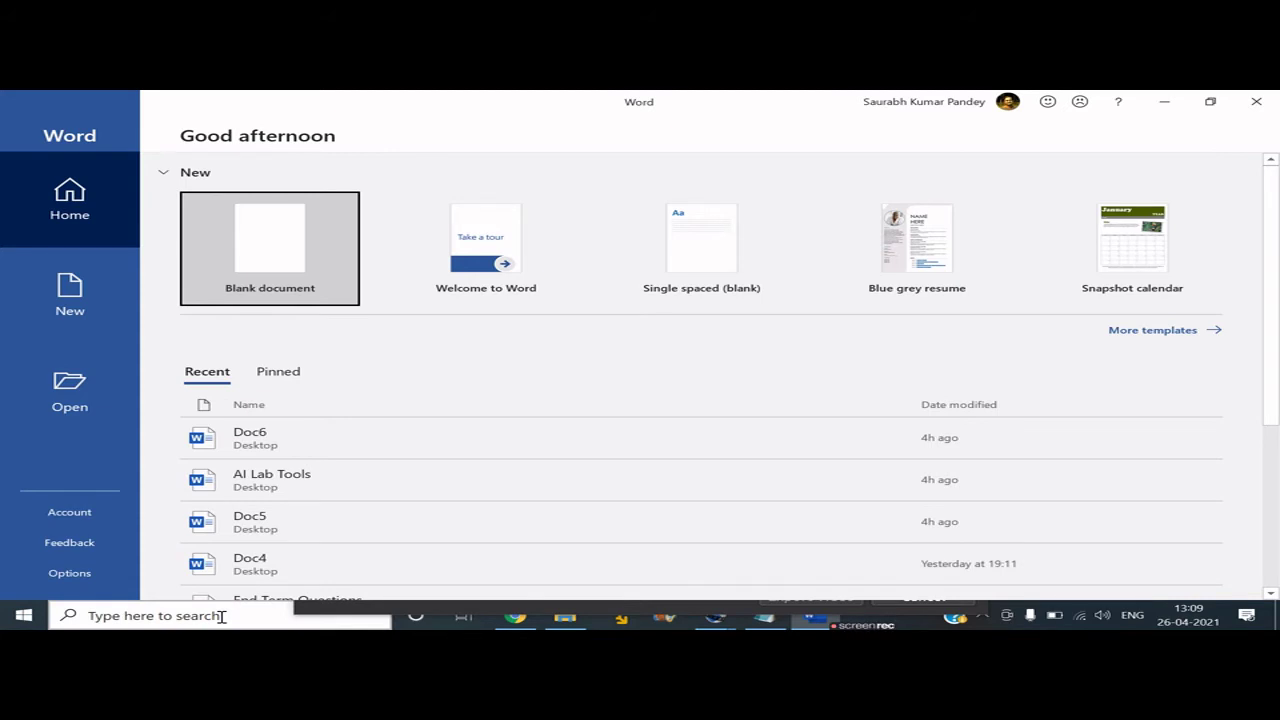
pyautogui.click(222, 616)
pyautogui.write('run')
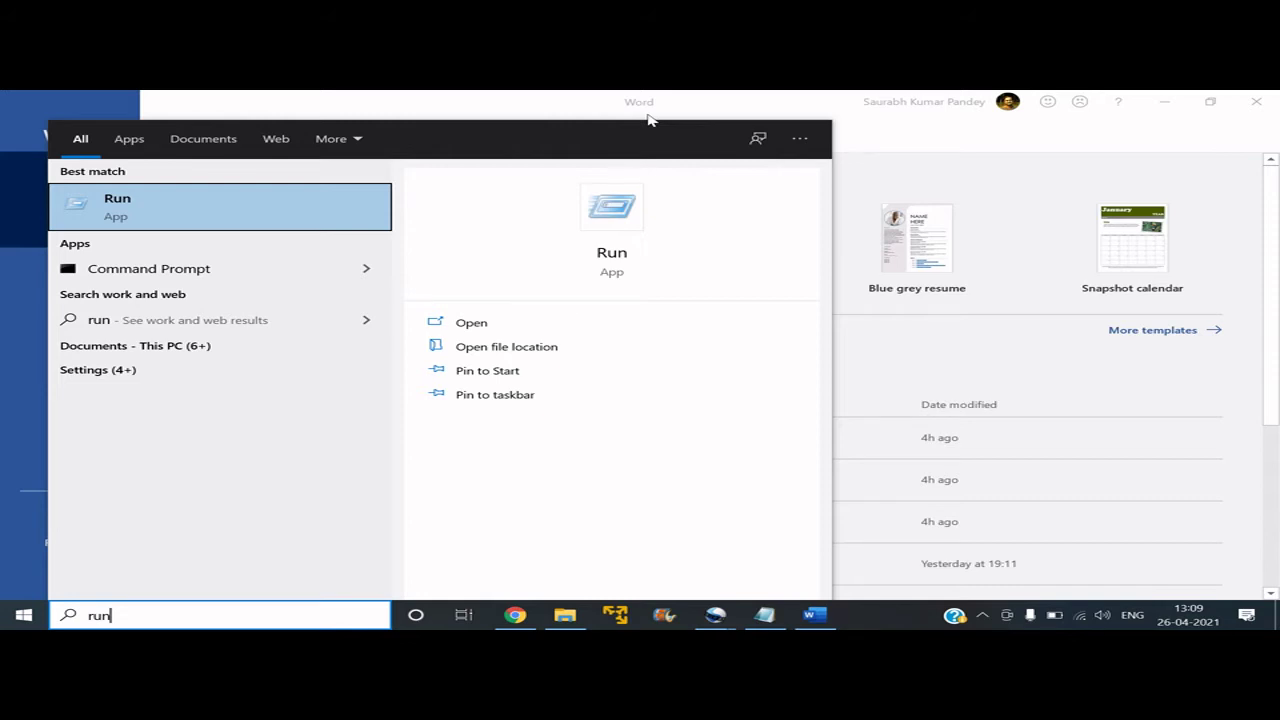
pyautogui.click(642, 104)
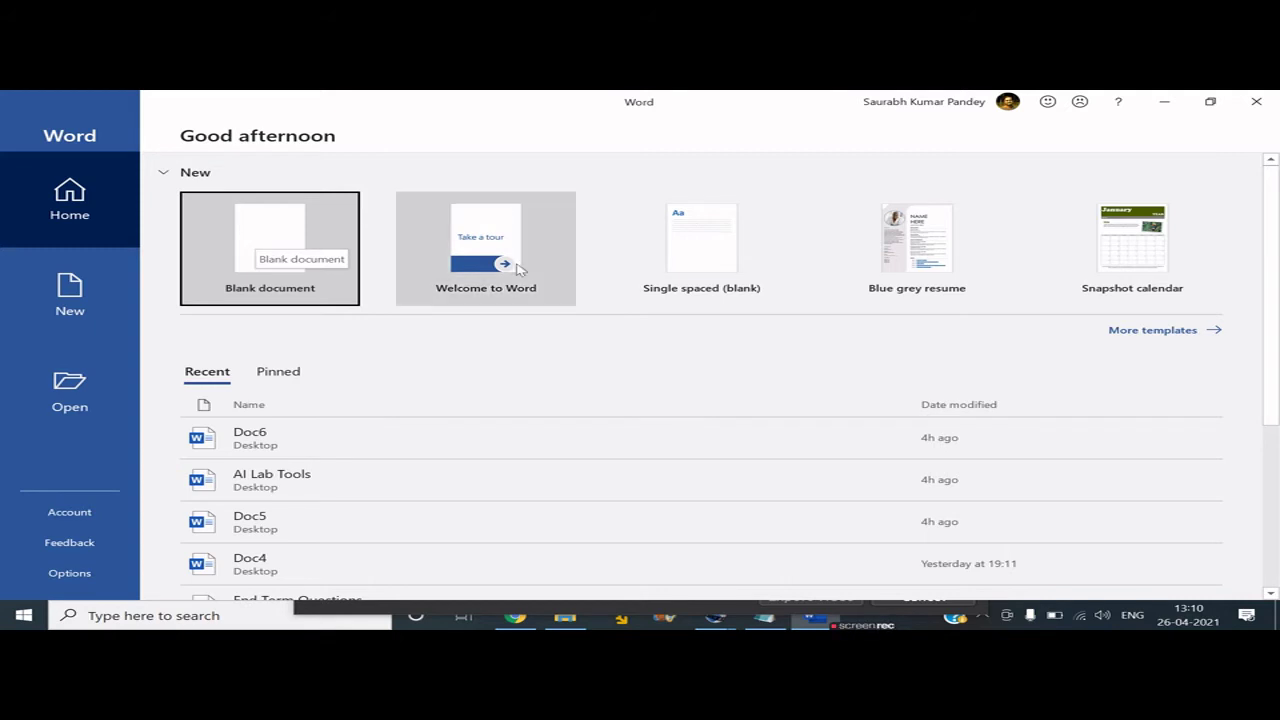
# Show the full template gallery and scroll down to the Snapshot calendar.
pyautogui.click(1153, 331)
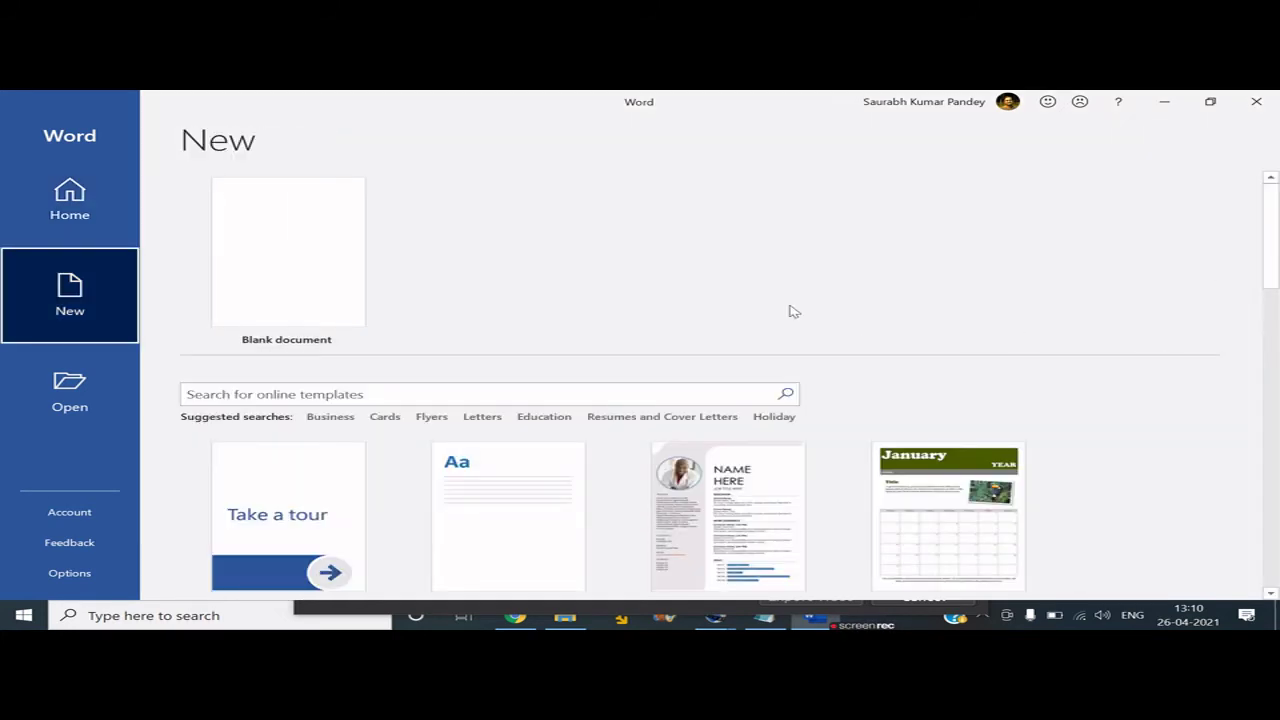
pyautogui.moveTo(1273, 240); pyautogui.dragTo(1277, 285)
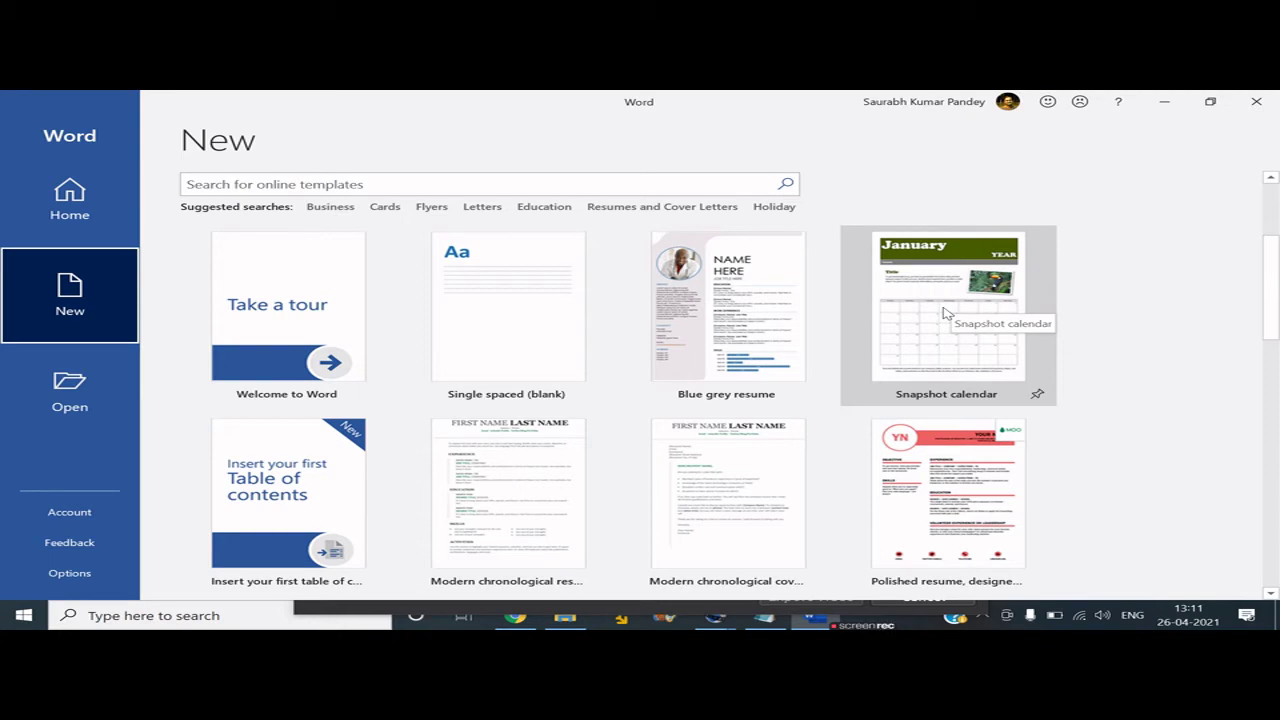
# Create a Snapshot calendar document, enable its macros and dismiss the date picker.
pyautogui.click(945, 313)
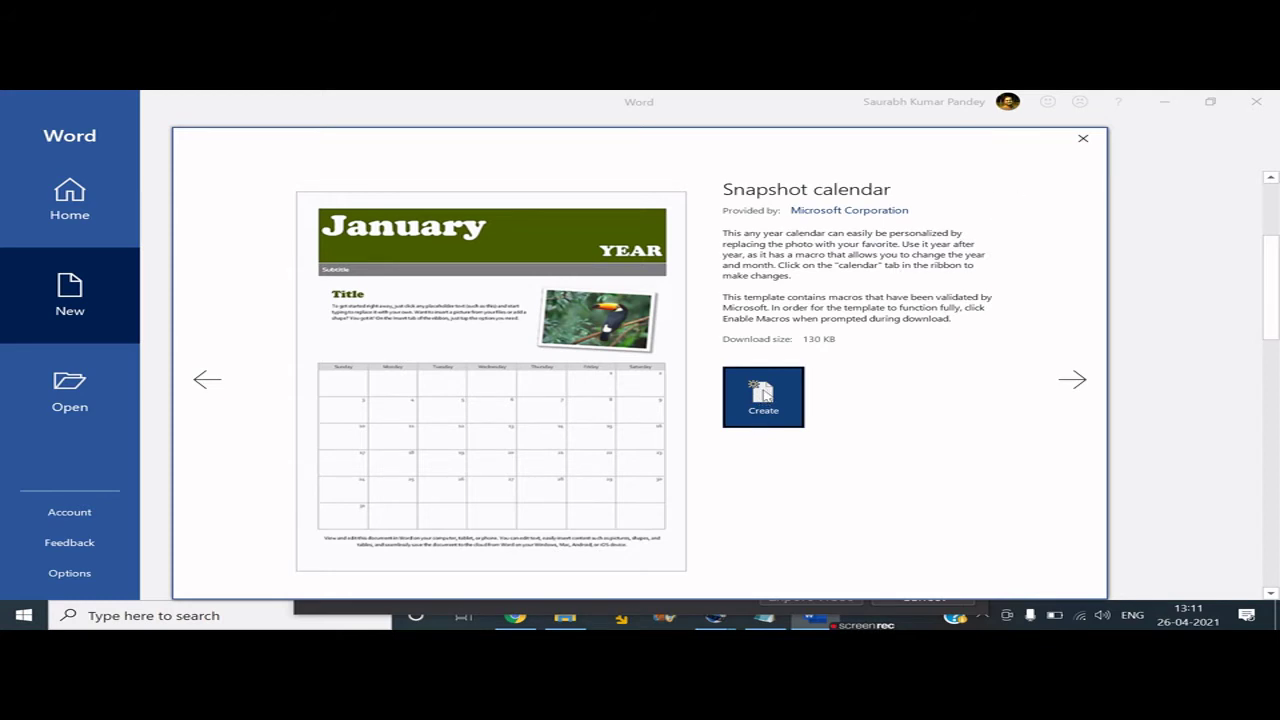
pyautogui.click(766, 396)
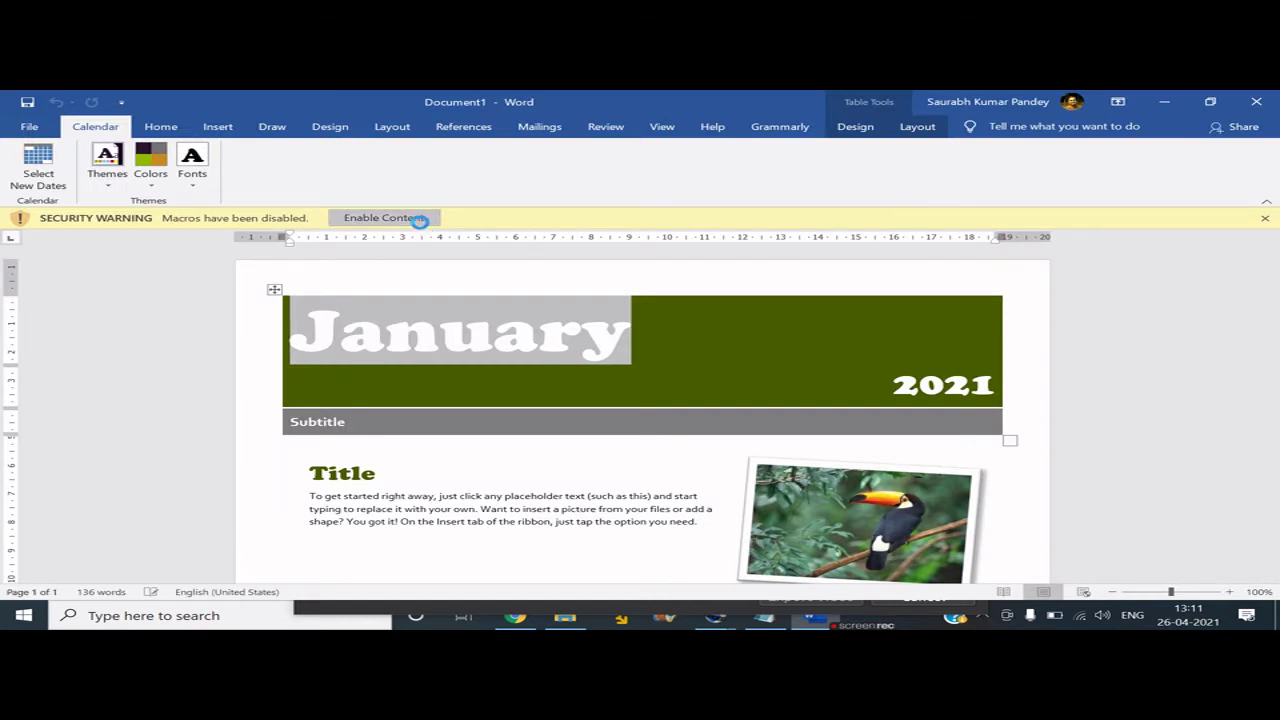
pyautogui.click(417, 217)
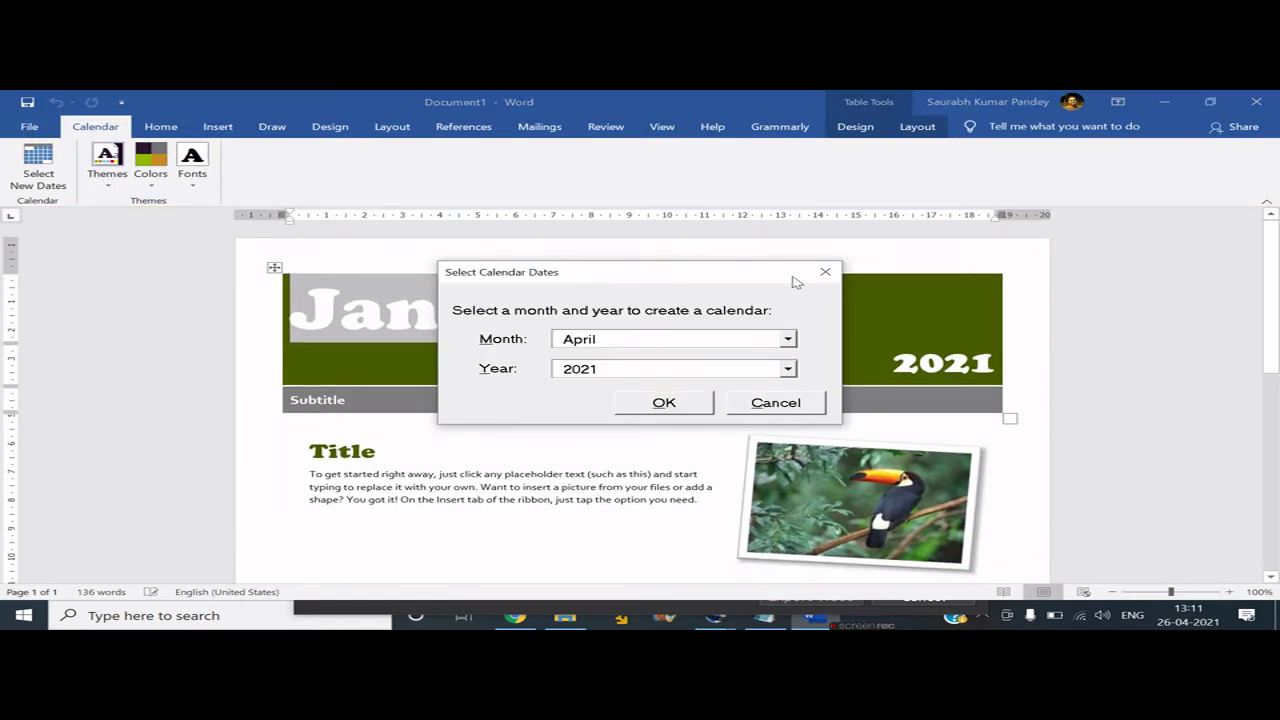
pyautogui.click(826, 273)
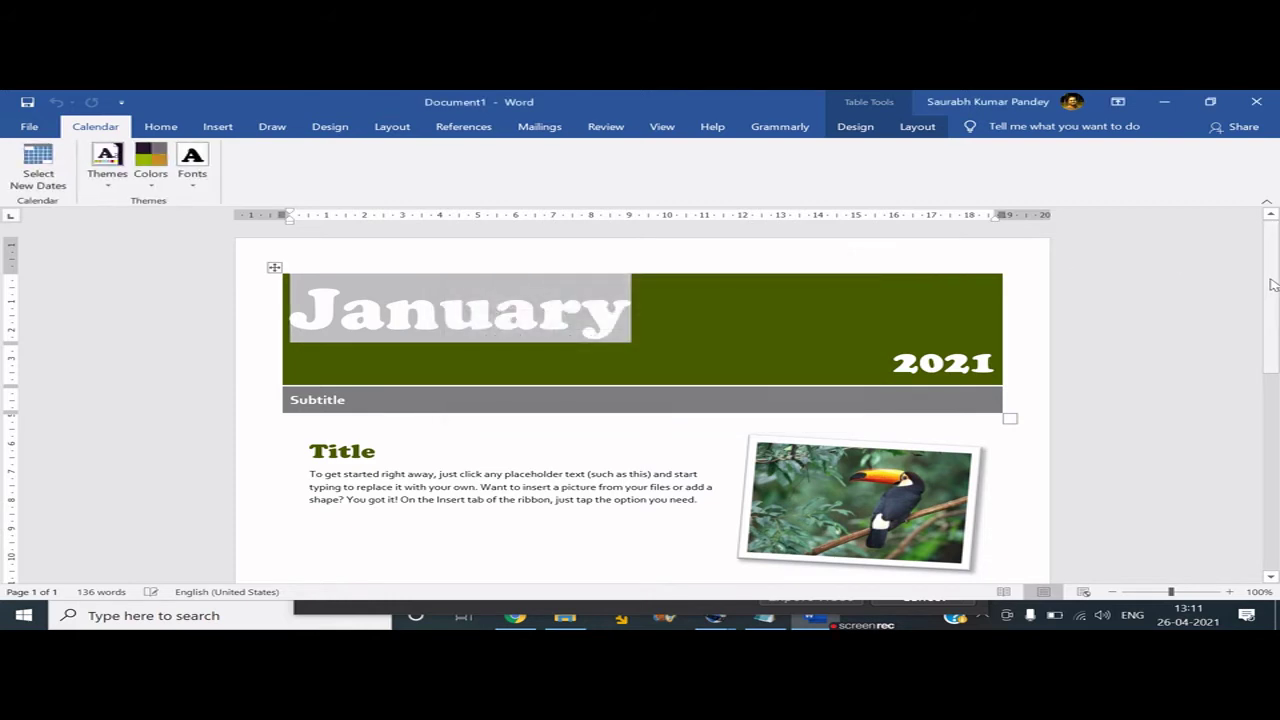
# Scroll the calendar, select its Title, then close it with Don't Save.
pyautogui.moveTo(1270, 285); pyautogui.dragTo(1268, 349)
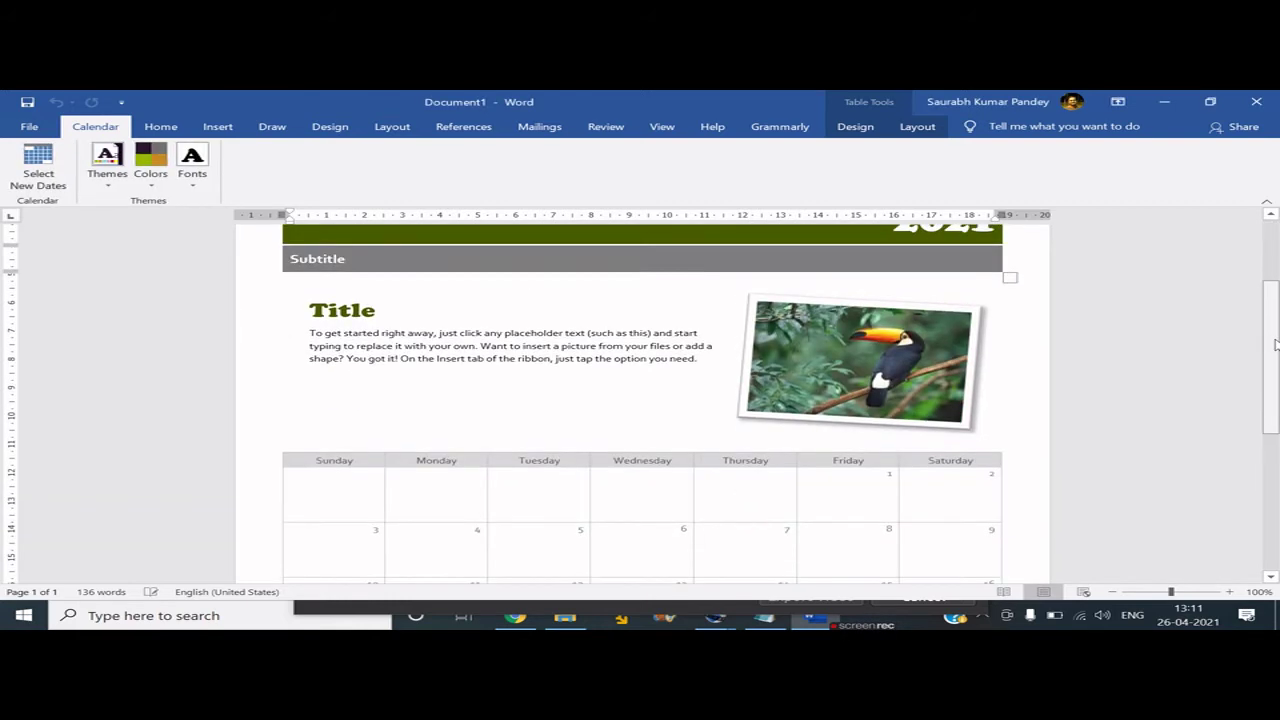
pyautogui.doubleClick(355, 311)
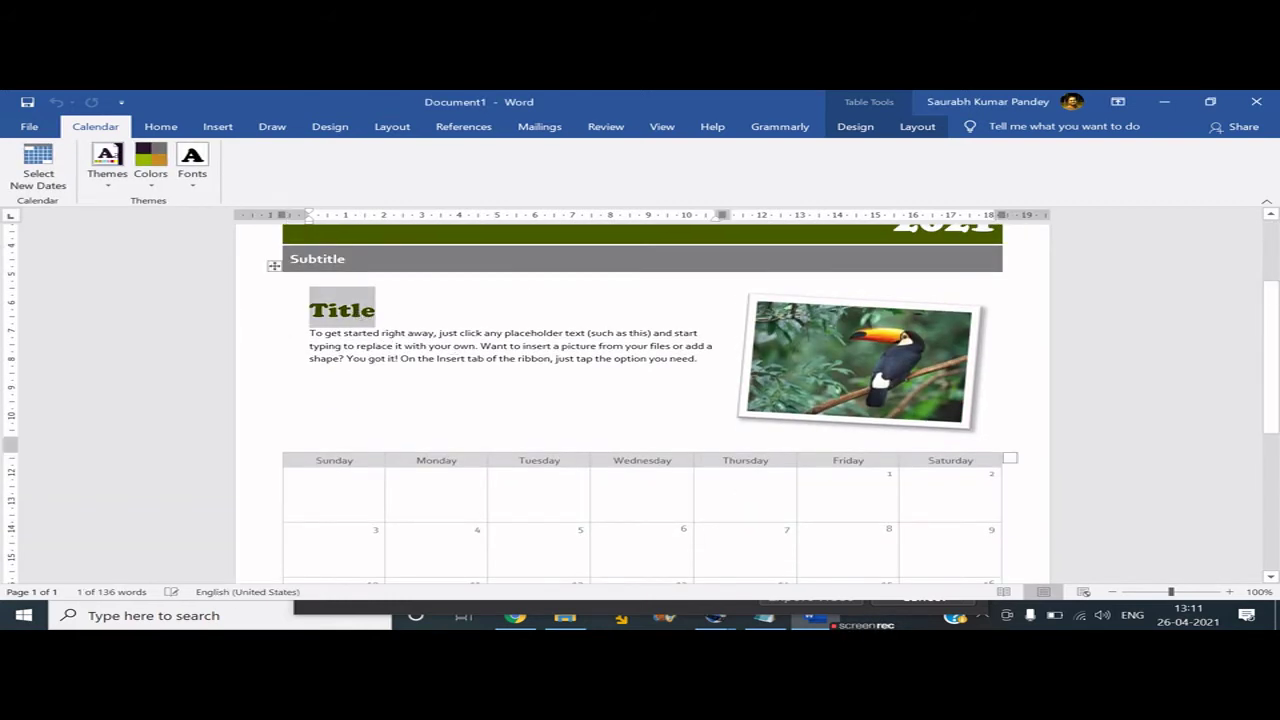
pyautogui.click(317, 258)
pyautogui.moveTo(1277, 352); pyautogui.dragTo(1271, 520)
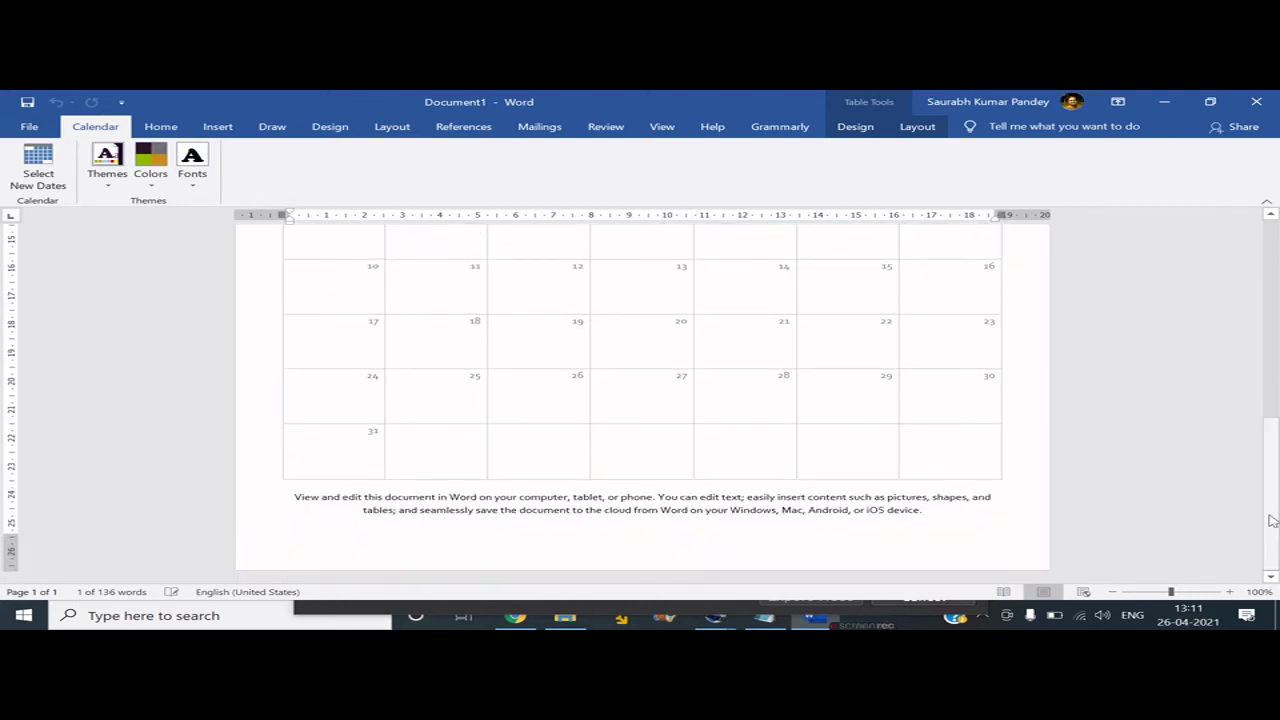
pyautogui.click(1257, 101)
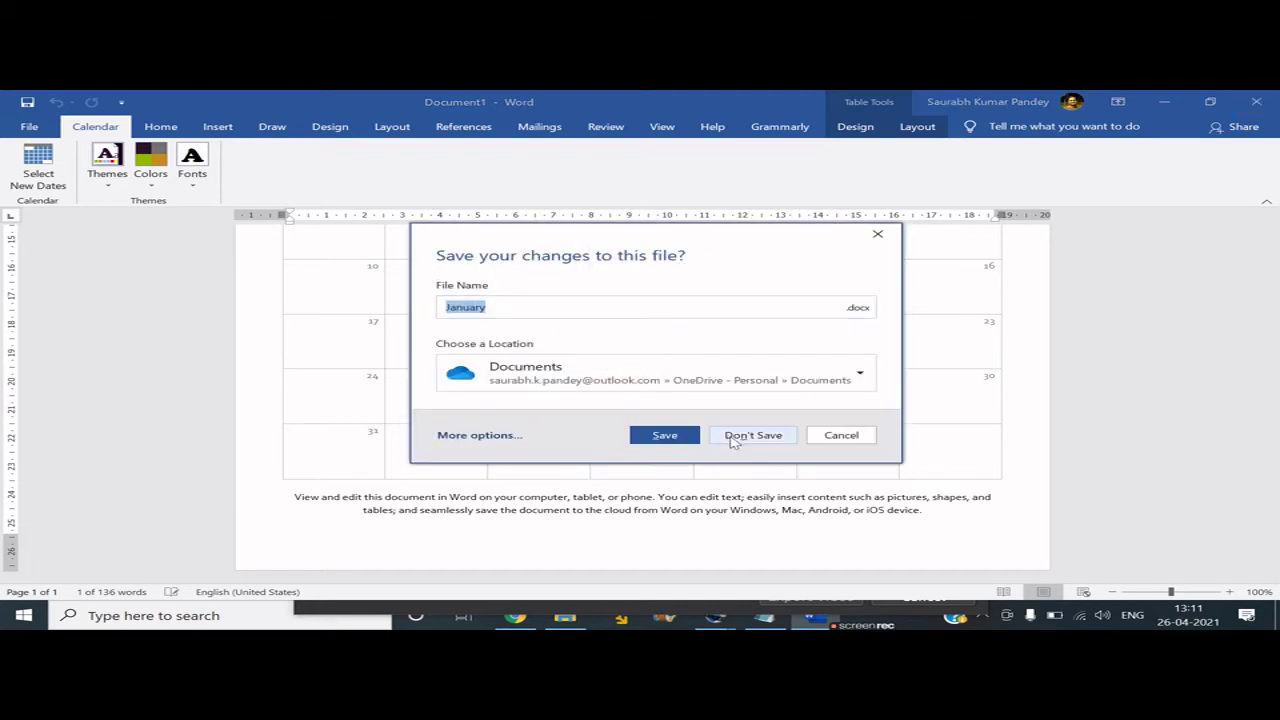
pyautogui.click(733, 440)
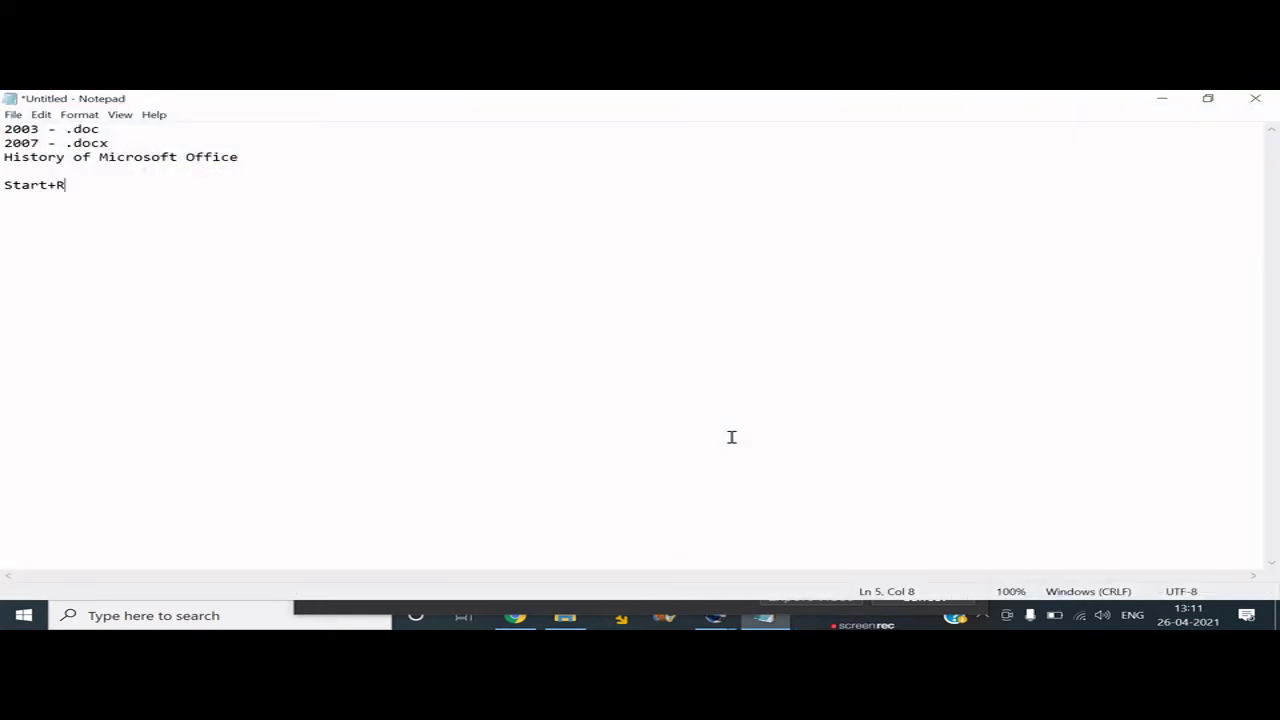
# Relaunch Word by running 'winword' from the Run box.
pyautogui.press('super+r')
pyautogui.write('winword')
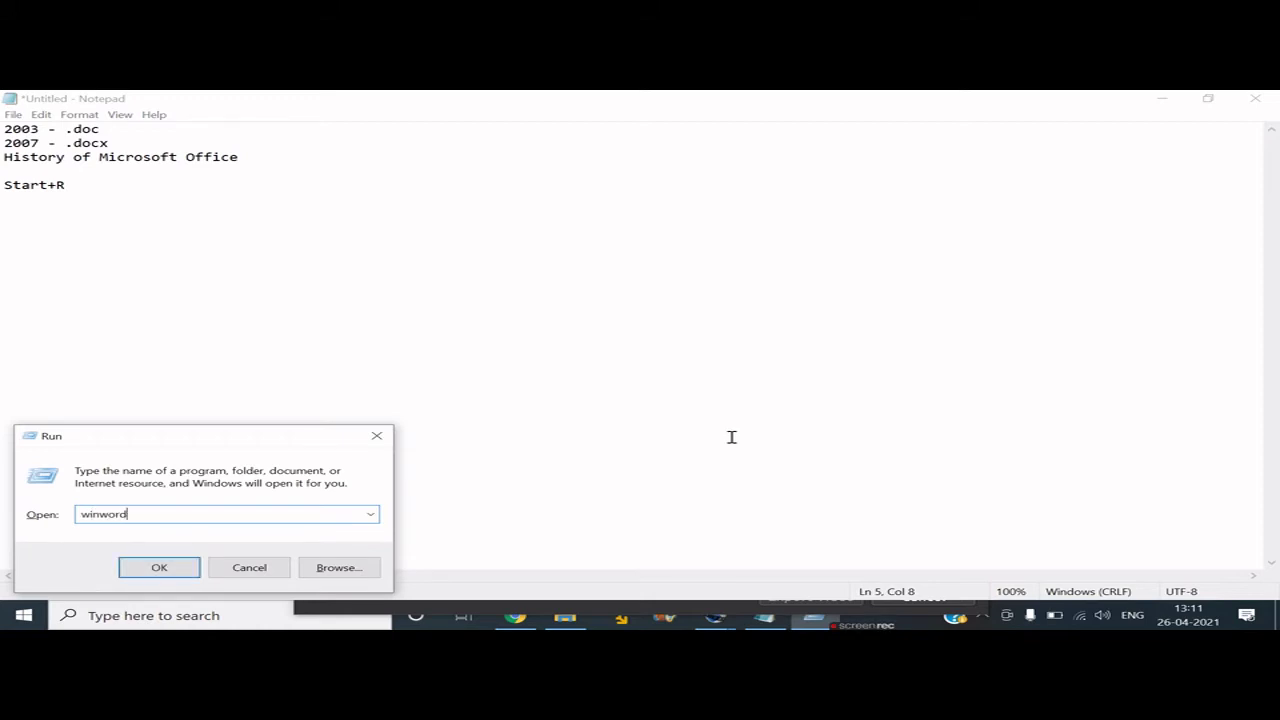
pyautogui.press('Return')
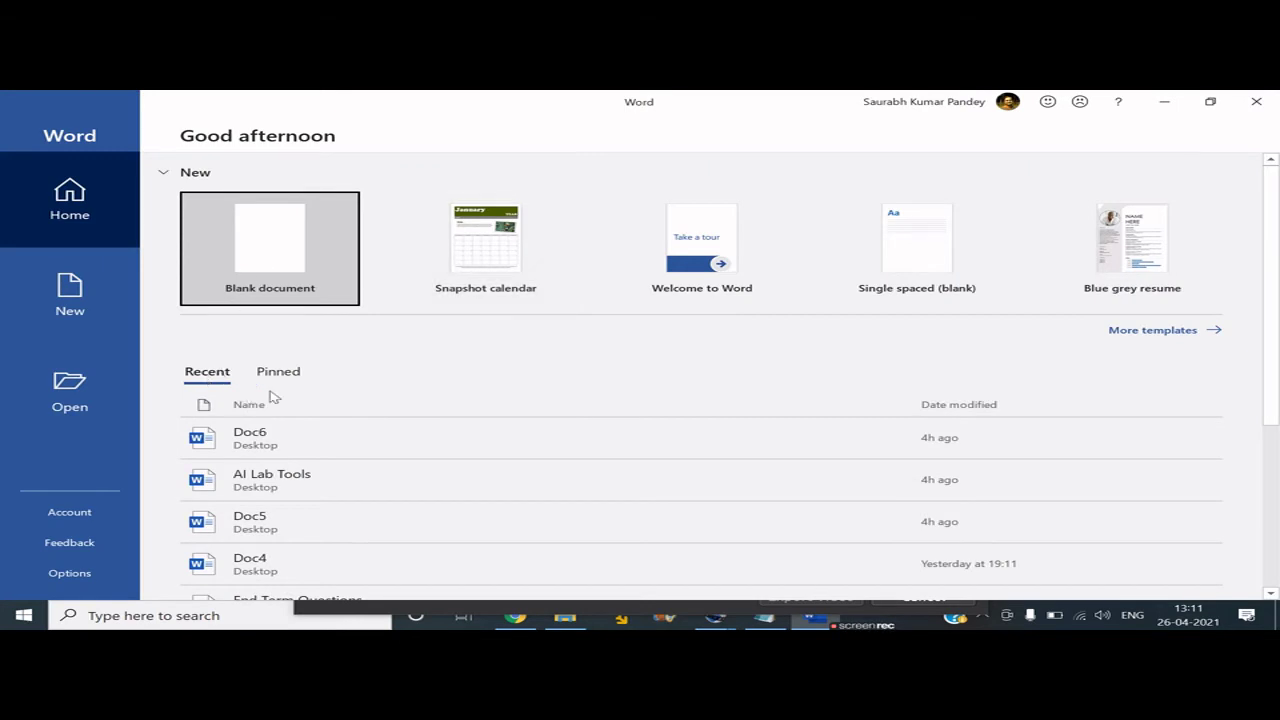
# Scroll the Recent list on the start screen and open Doc4.
pyautogui.scroll(-1, 1277, 360)
pyautogui.scroll(-3, 1277, 360)
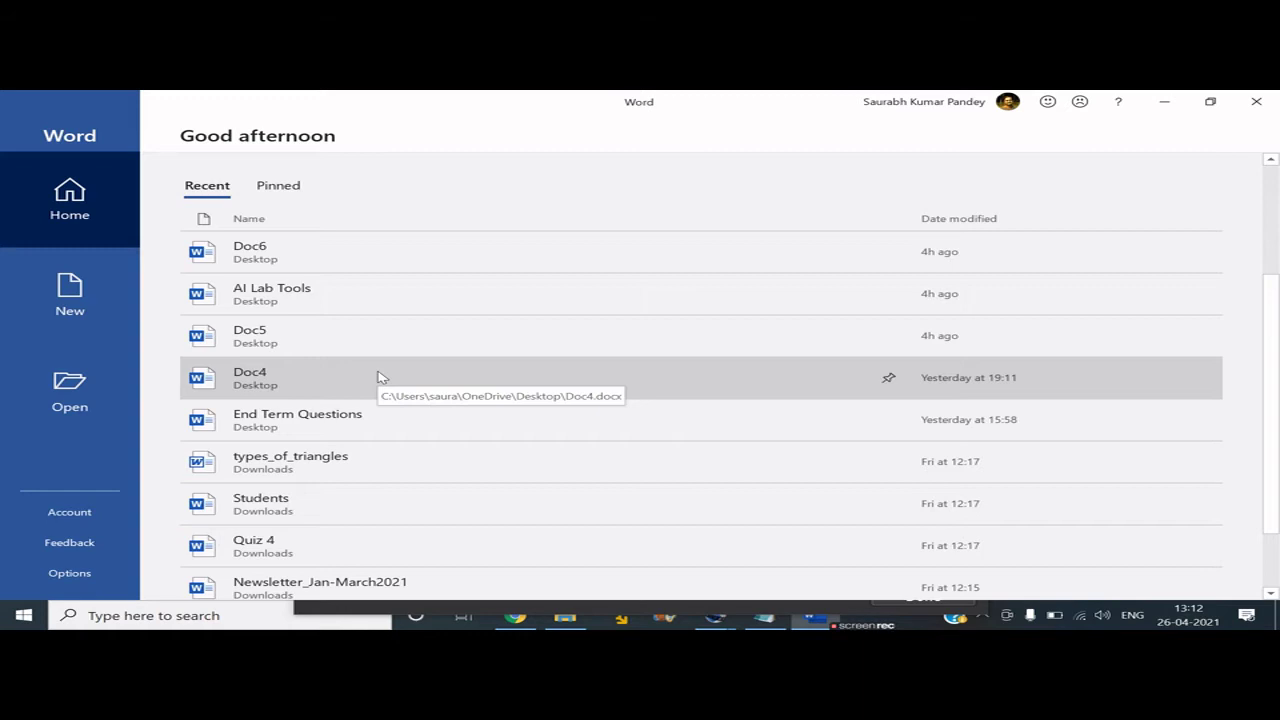
pyautogui.click(381, 377)
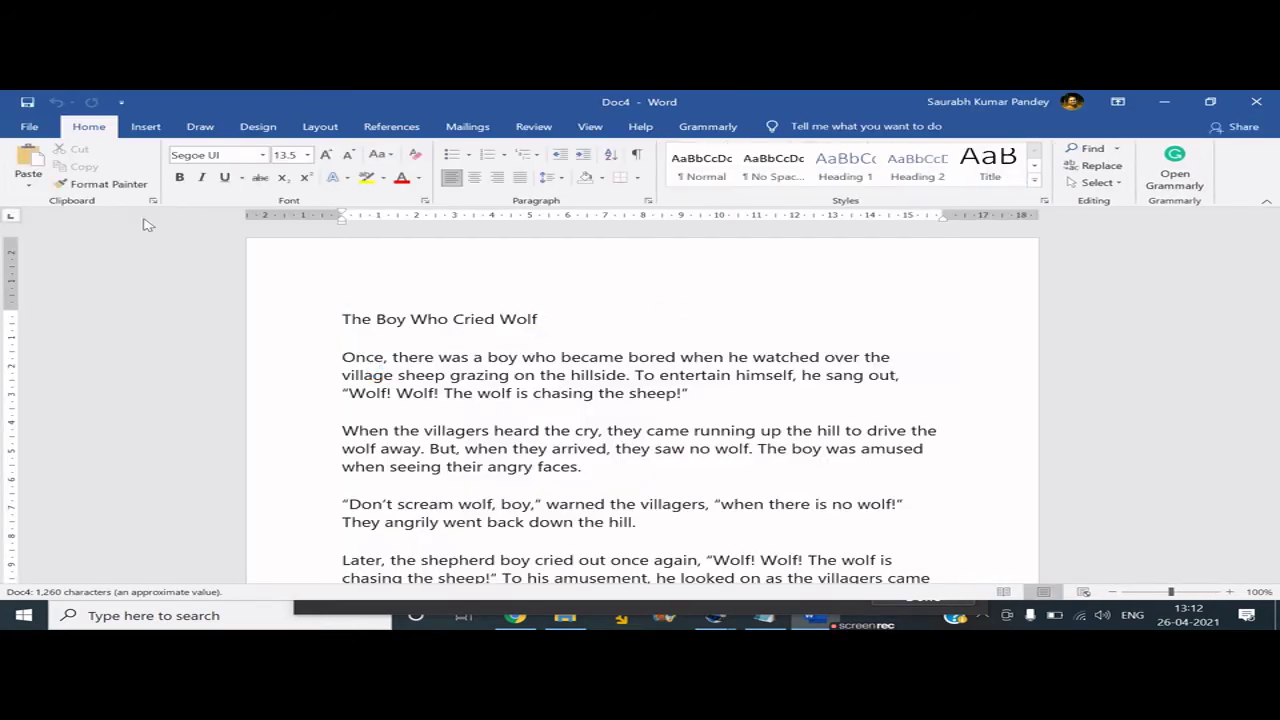
# Launch a second Word start screen by running winword from the Run box.
pyautogui.press('super+r')
pyautogui.write('w')
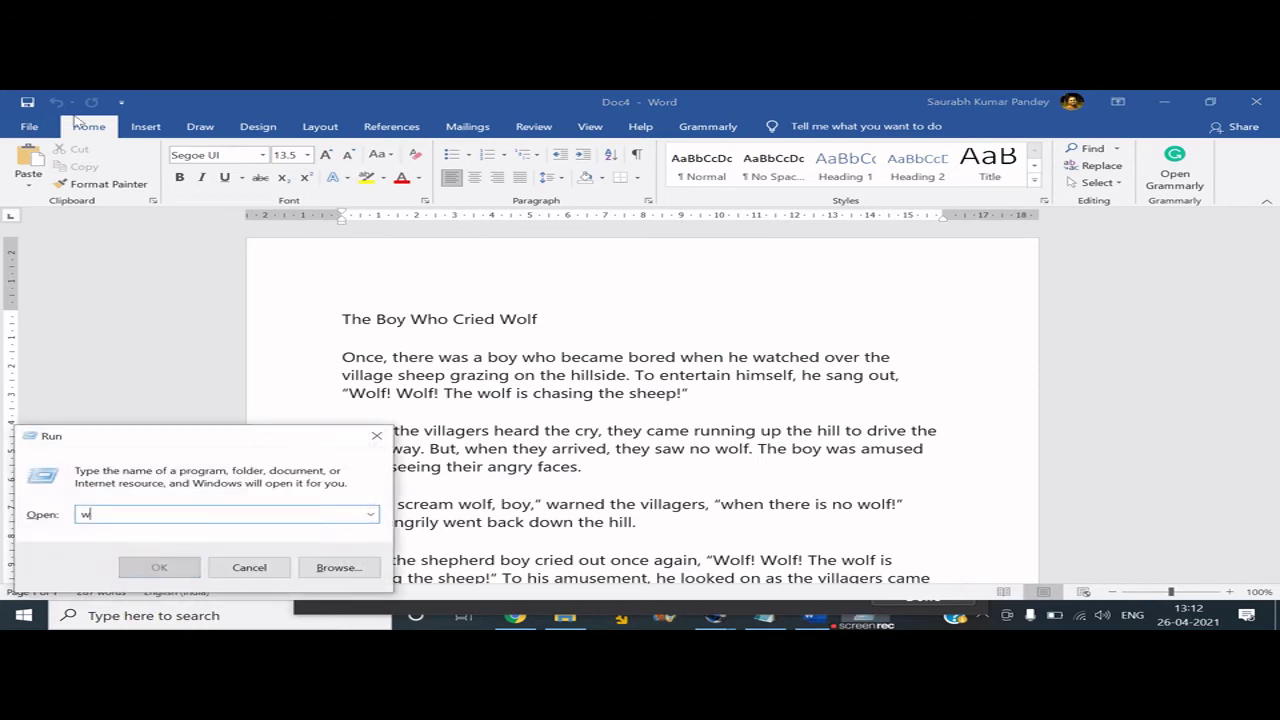
pyautogui.write('inword')
pyautogui.press('Return')
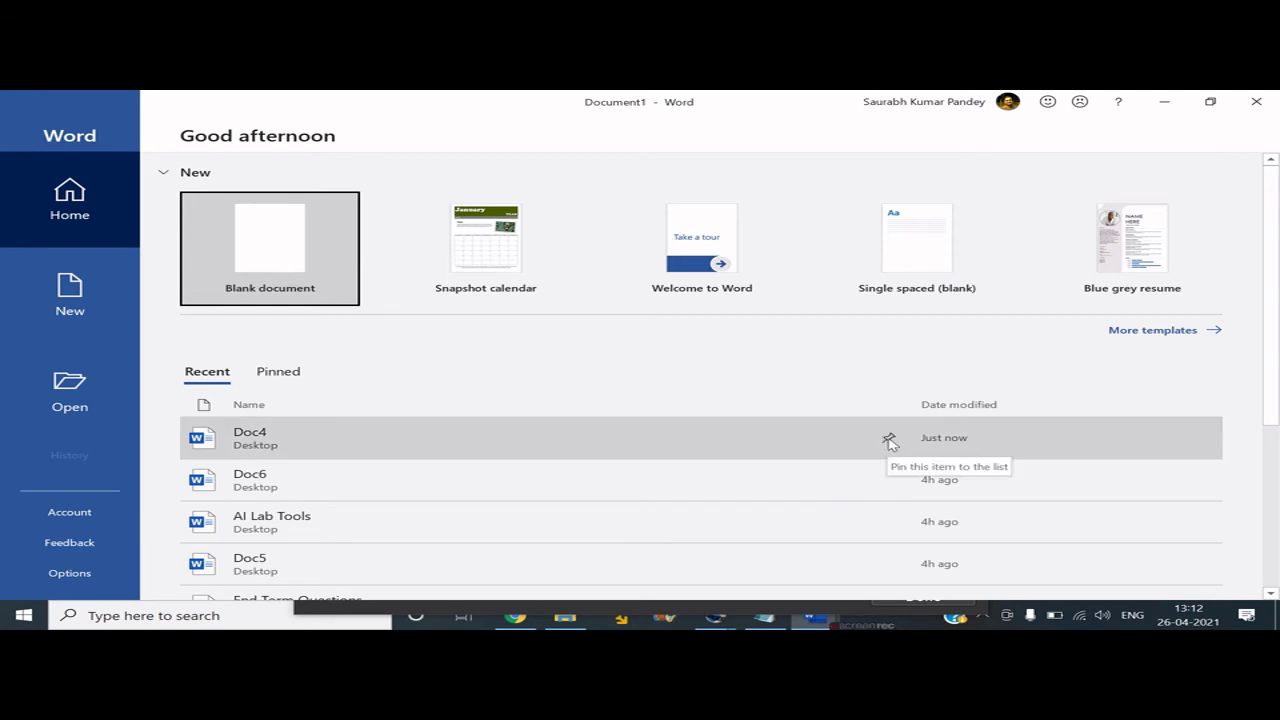
pyautogui.click(889, 440)
pyautogui.scroll(-3, 885, 443)
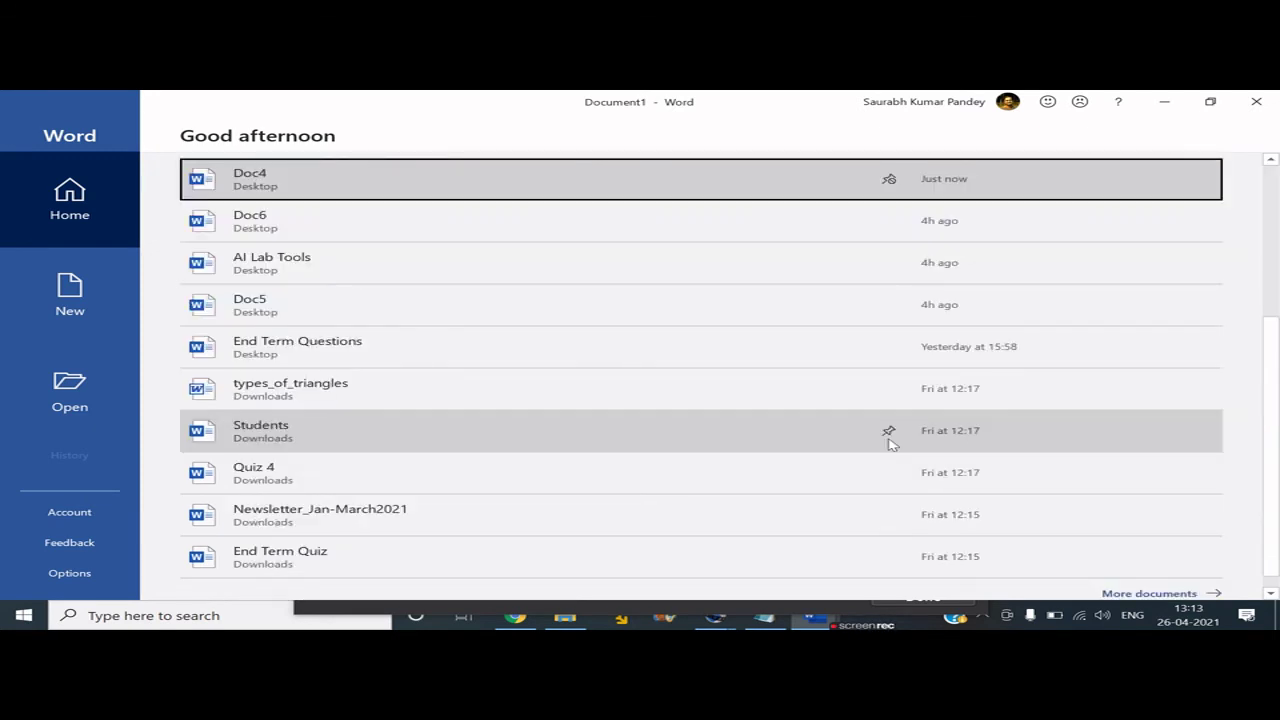
pyautogui.scroll(3, 1277, 250)
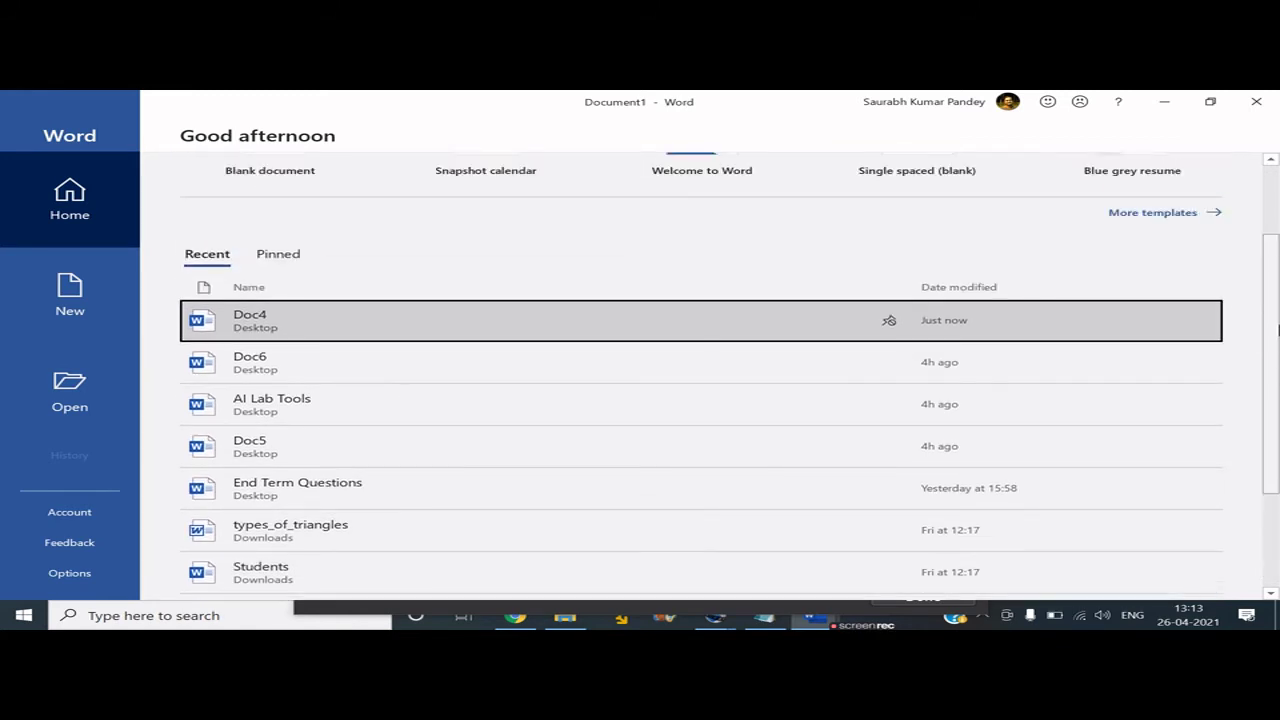
pyautogui.click(285, 373)
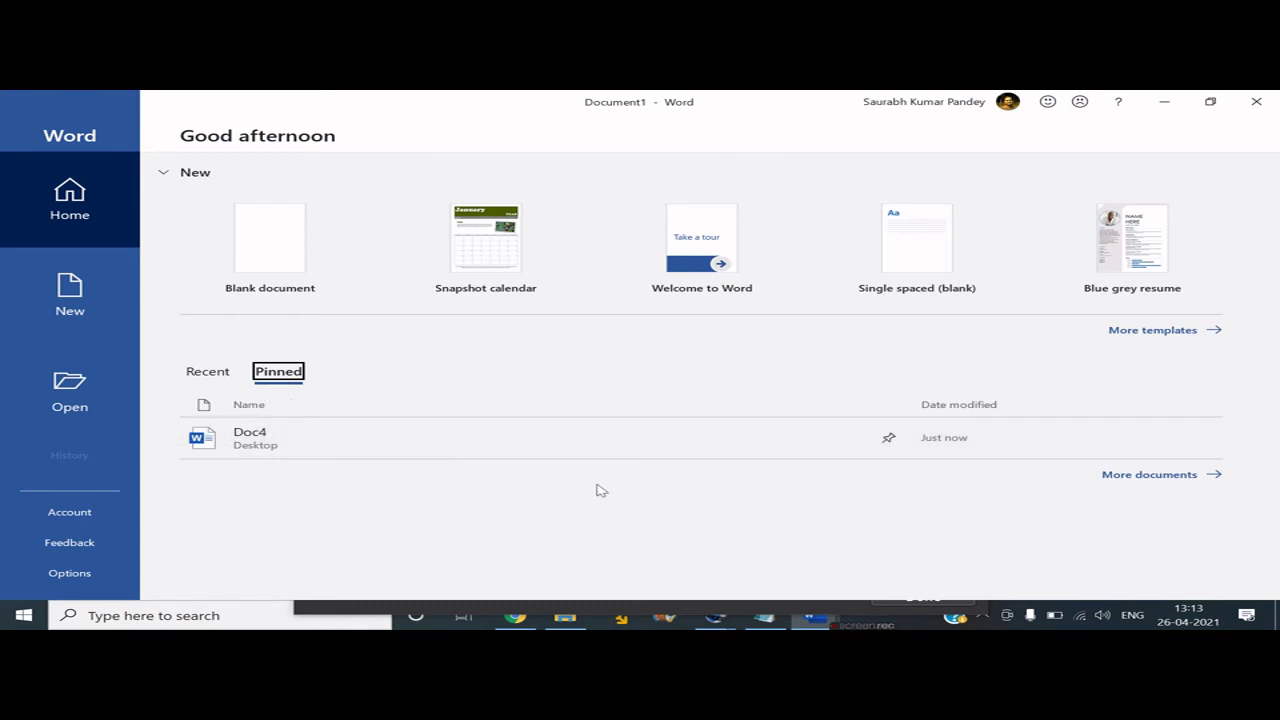
pyautogui.click(889, 440)
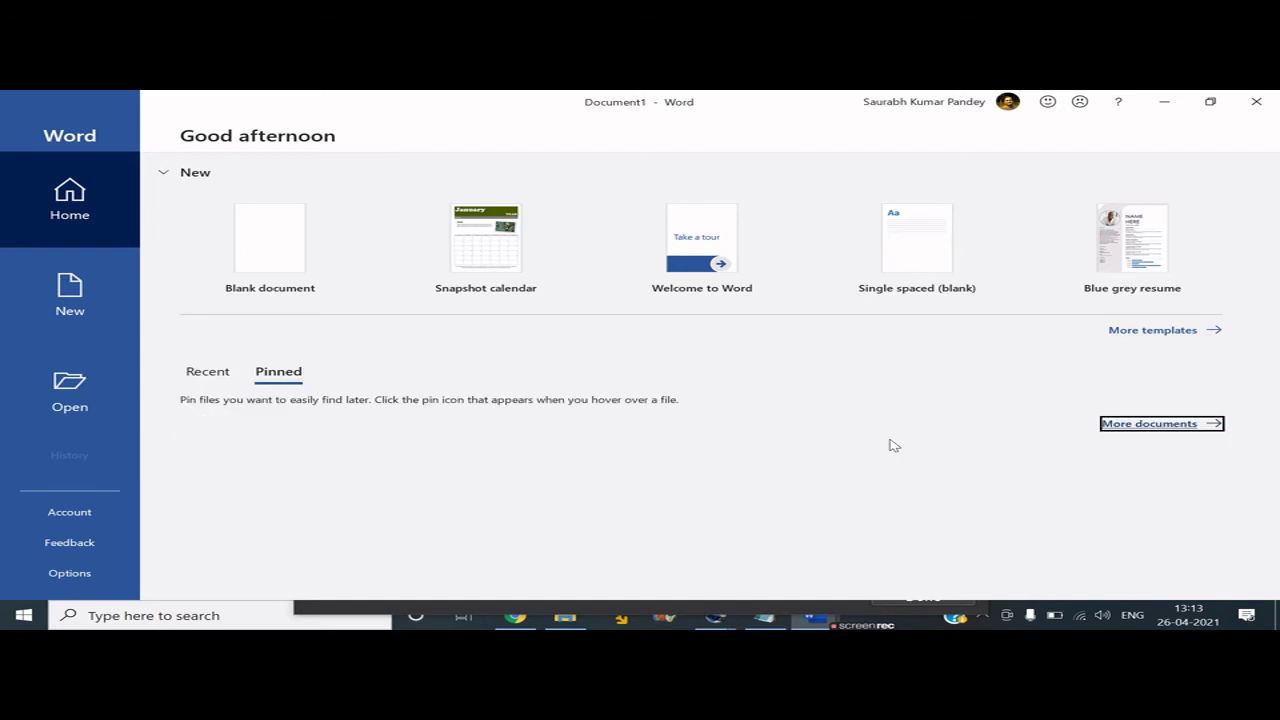
pyautogui.click(212, 375)
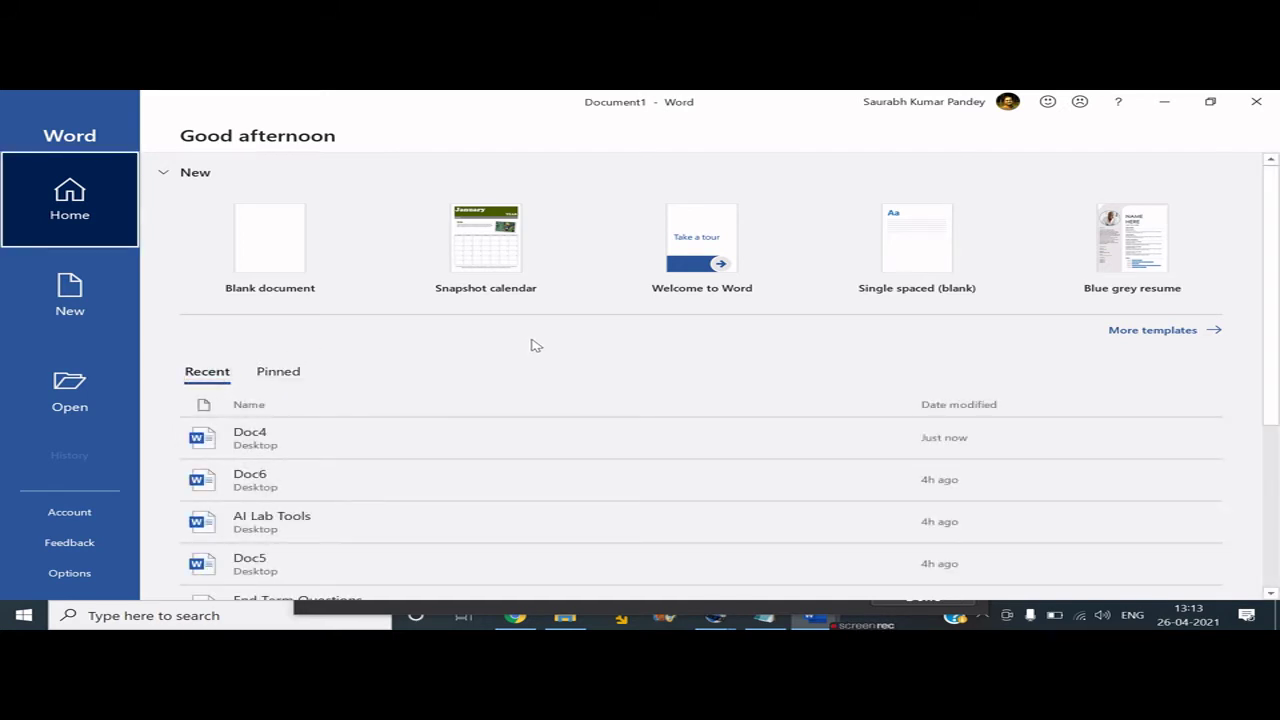
pyautogui.click(285, 378)
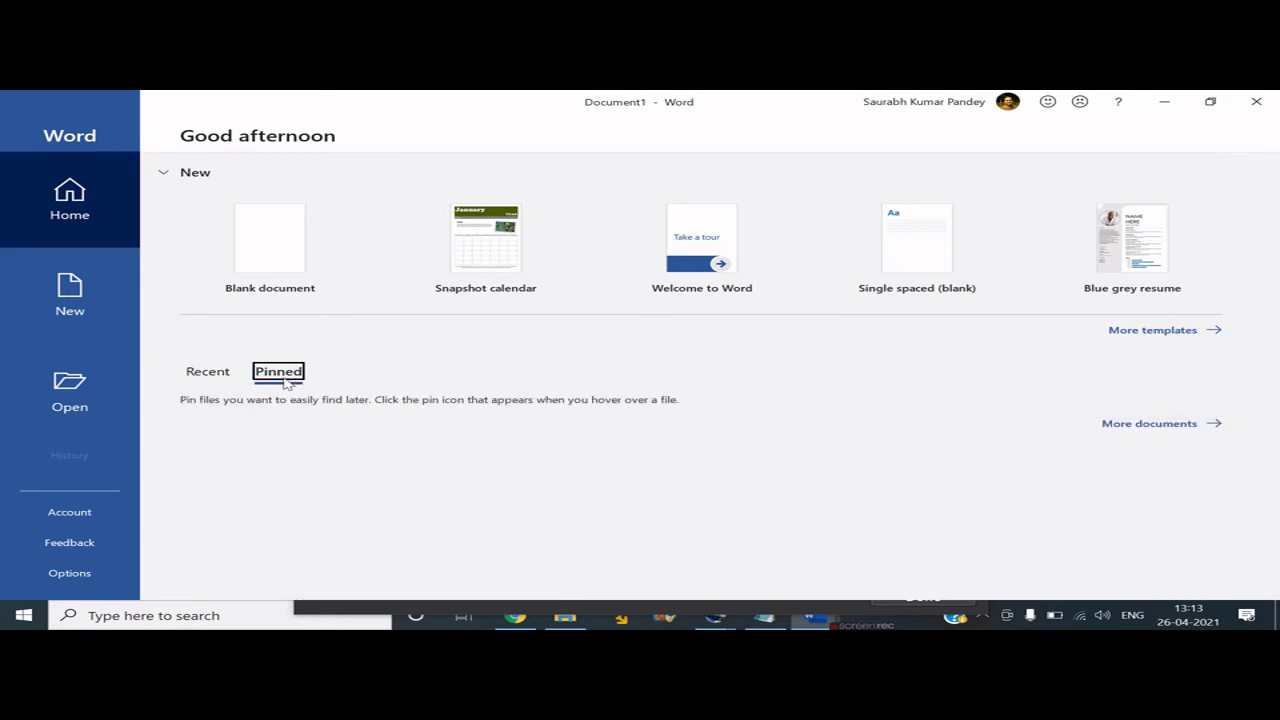
pyautogui.click(218, 377)
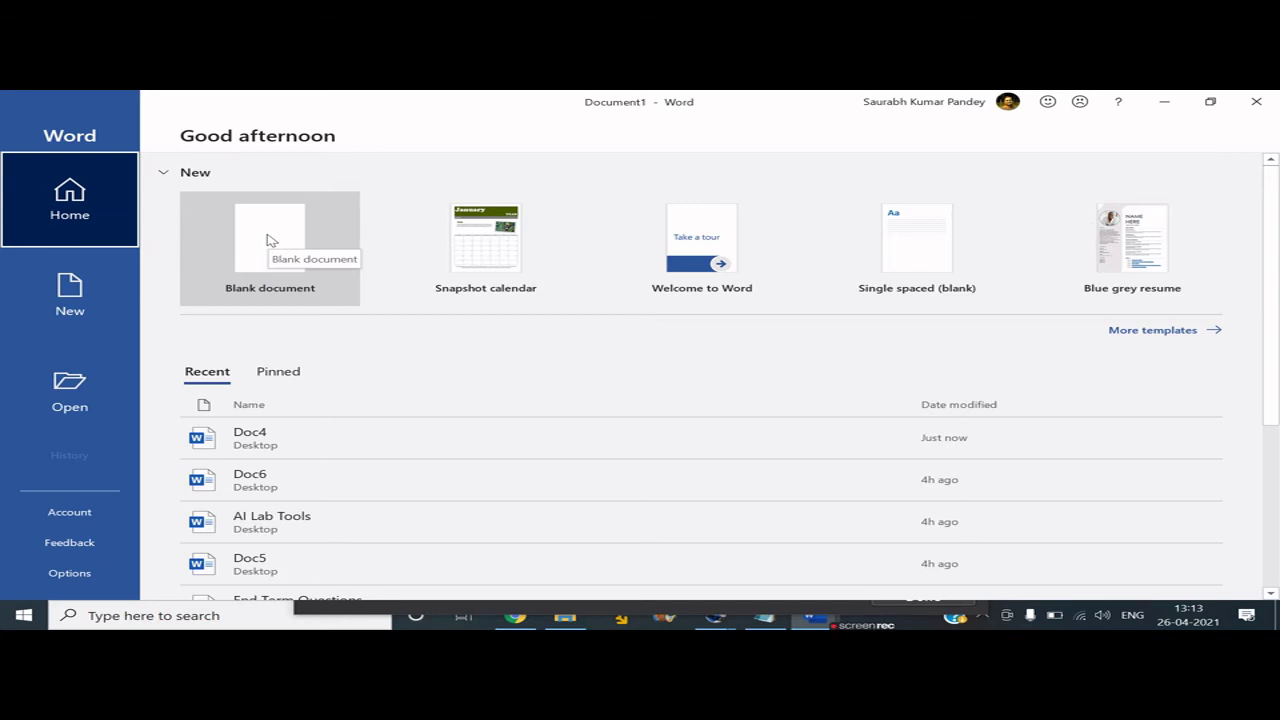
# Create a new blank Document1 from the Word start screen.
pyautogui.click(267, 240)
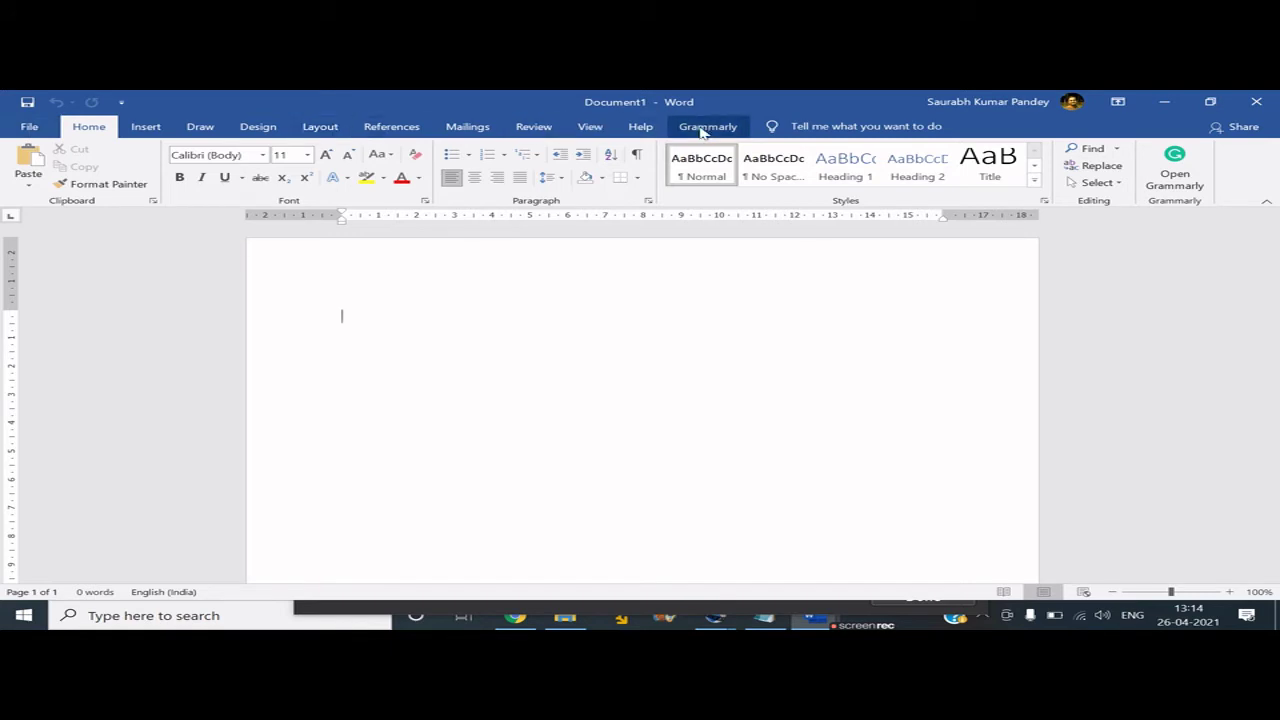
pyautogui.click(148, 130)
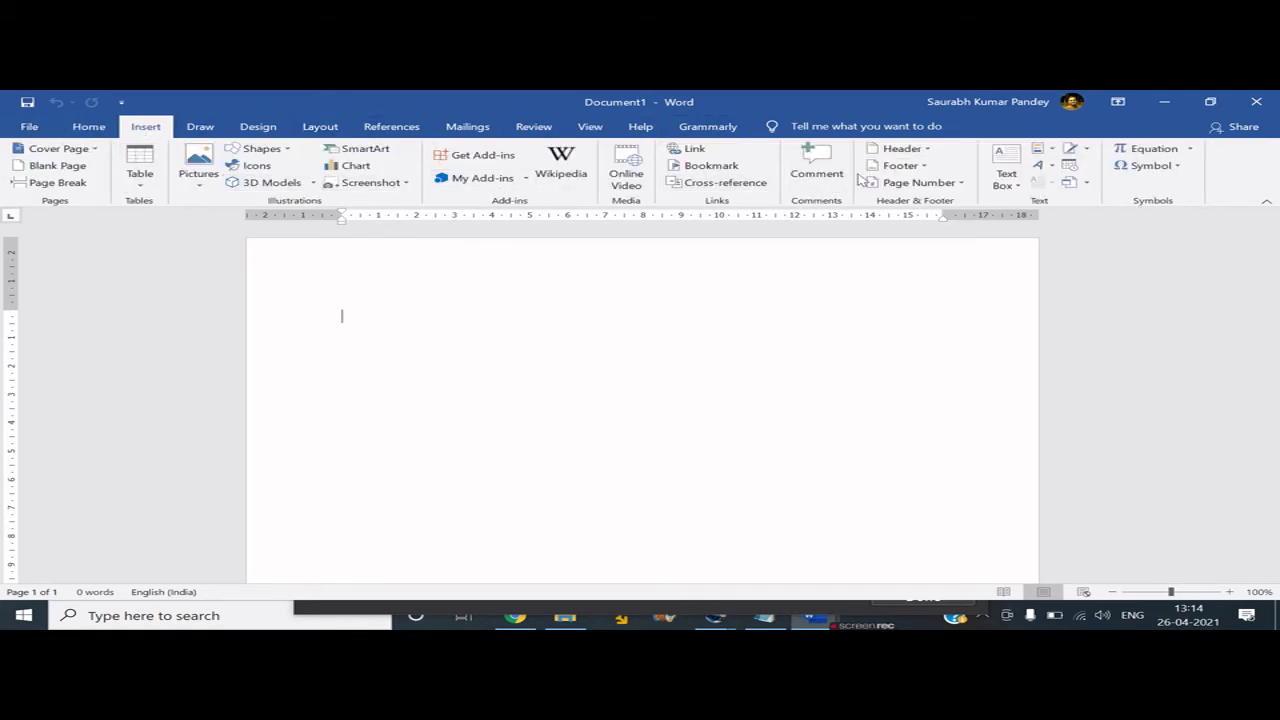
pyautogui.click(322, 127)
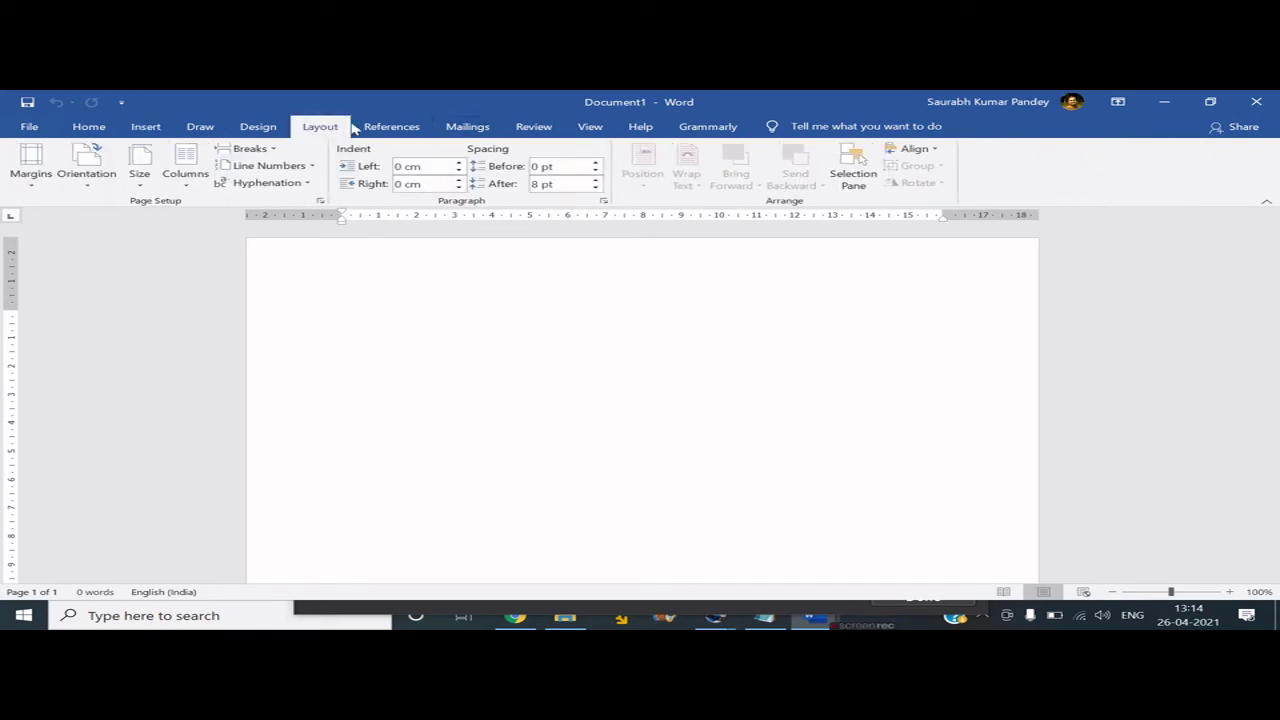
pyautogui.click(388, 128)
pyautogui.click(446, 130)
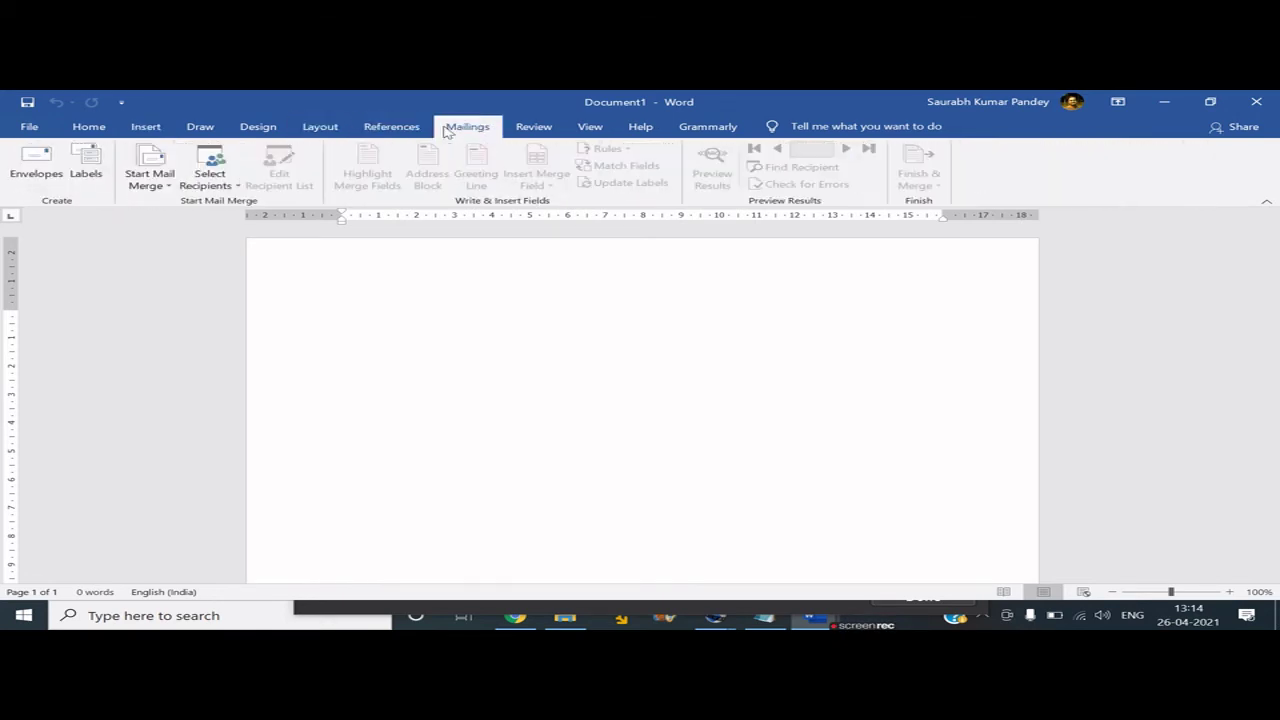
pyautogui.click(88, 128)
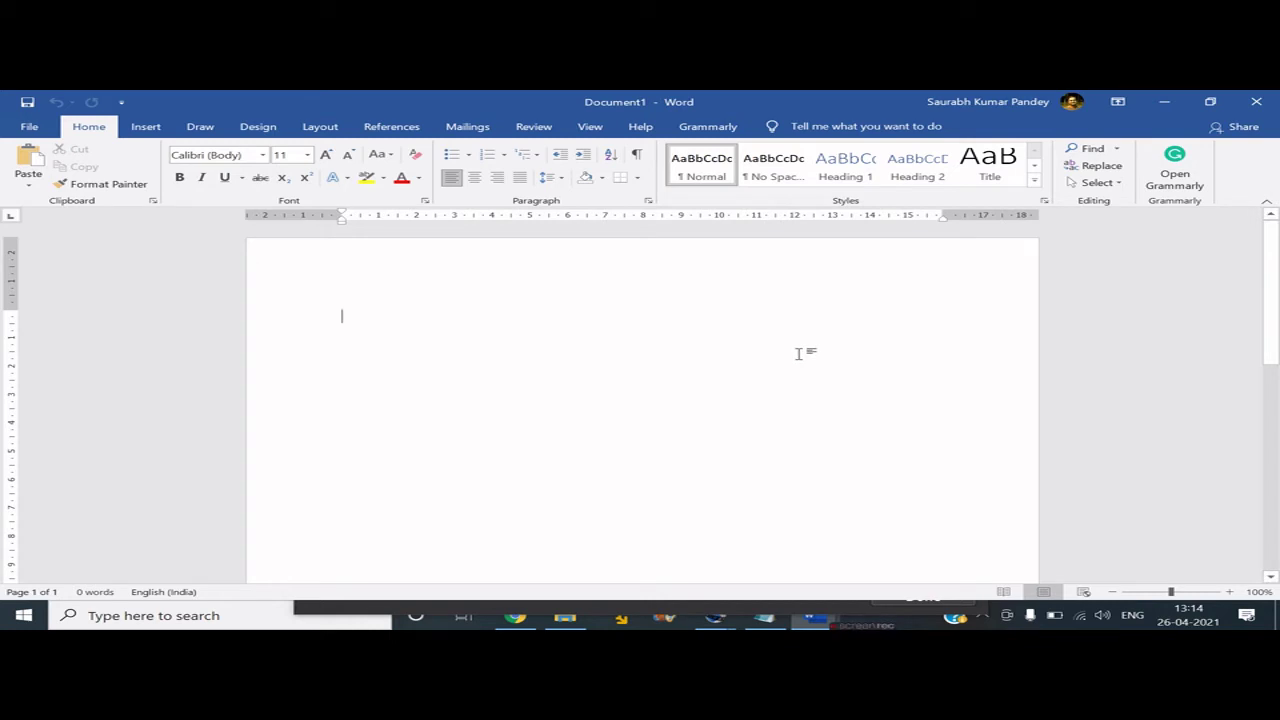
# Type and clear a test string, then type 'I am' followed by the writer's first name.
pyautogui.write('kjfdhfjkdjdhjfhdhh')
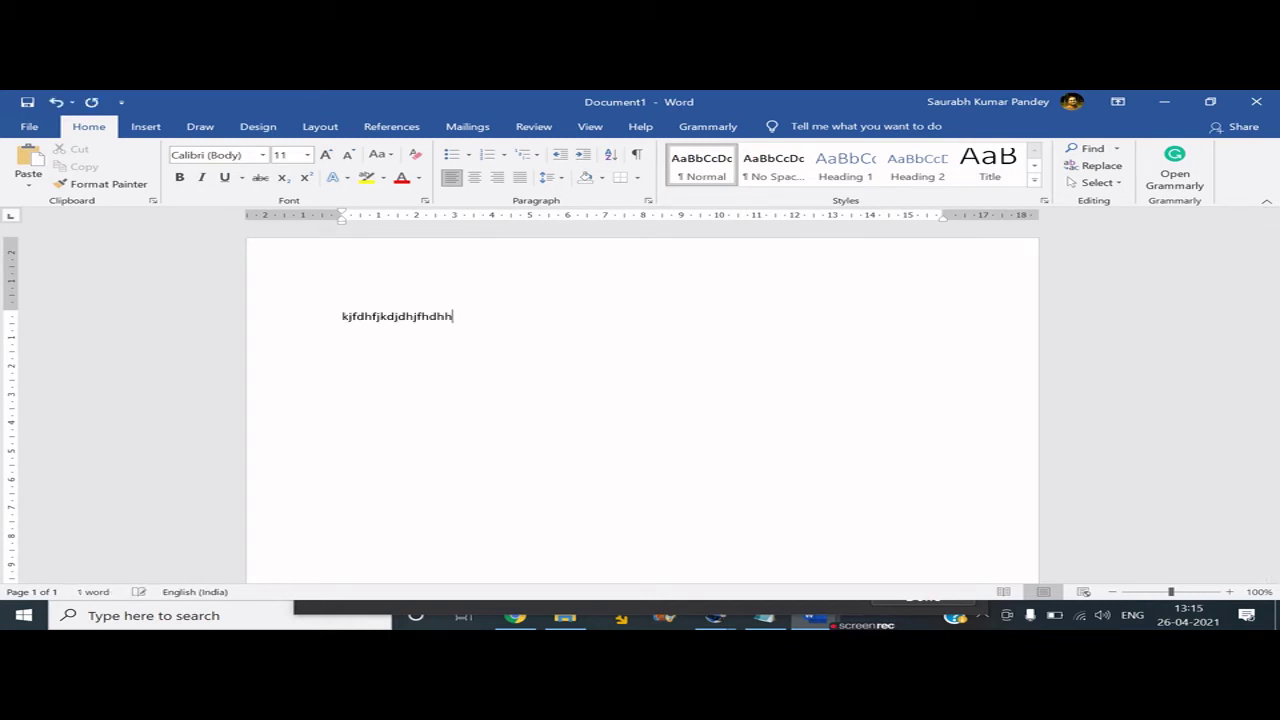
pyautogui.press('BackSpace')
pyautogui.press('BackSpace')
pyautogui.press('BackSpace')
pyautogui.press('BackSpace')
pyautogui.press('BackSpace')
pyautogui.press('BackSpace')
pyautogui.press('BackSpace')
pyautogui.press('BackSpace')
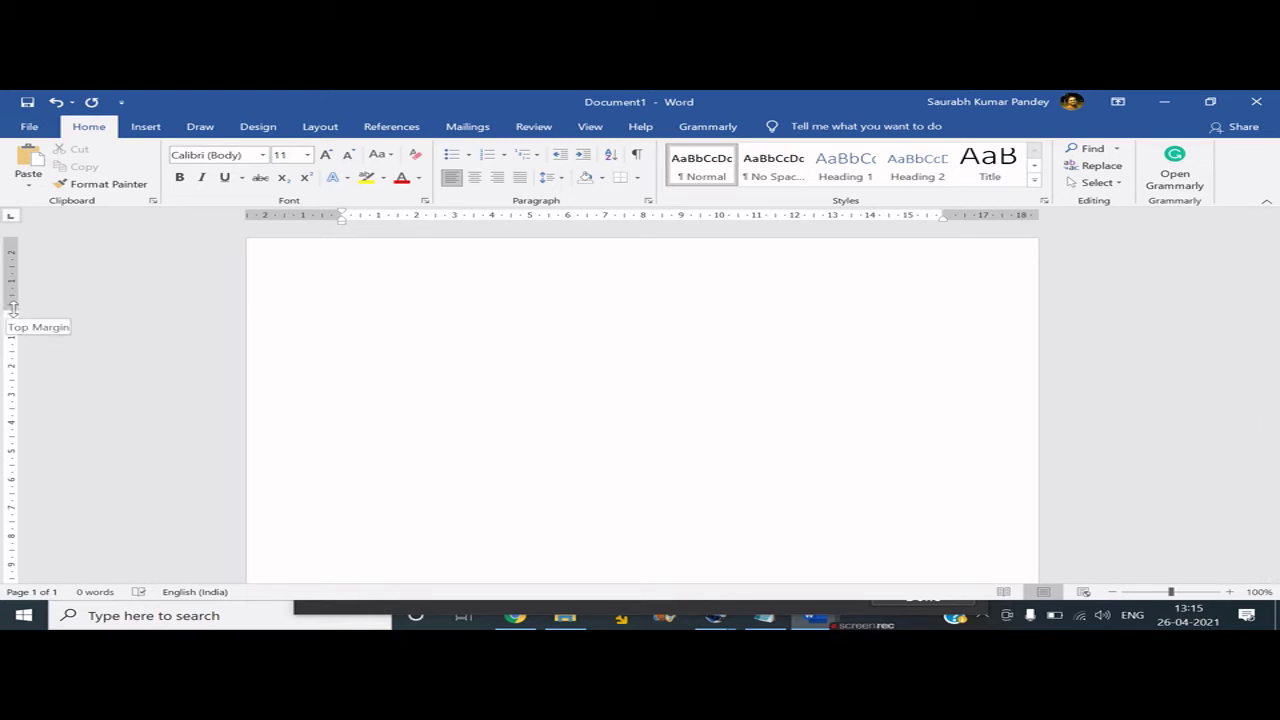
pyautogui.write('I am ')
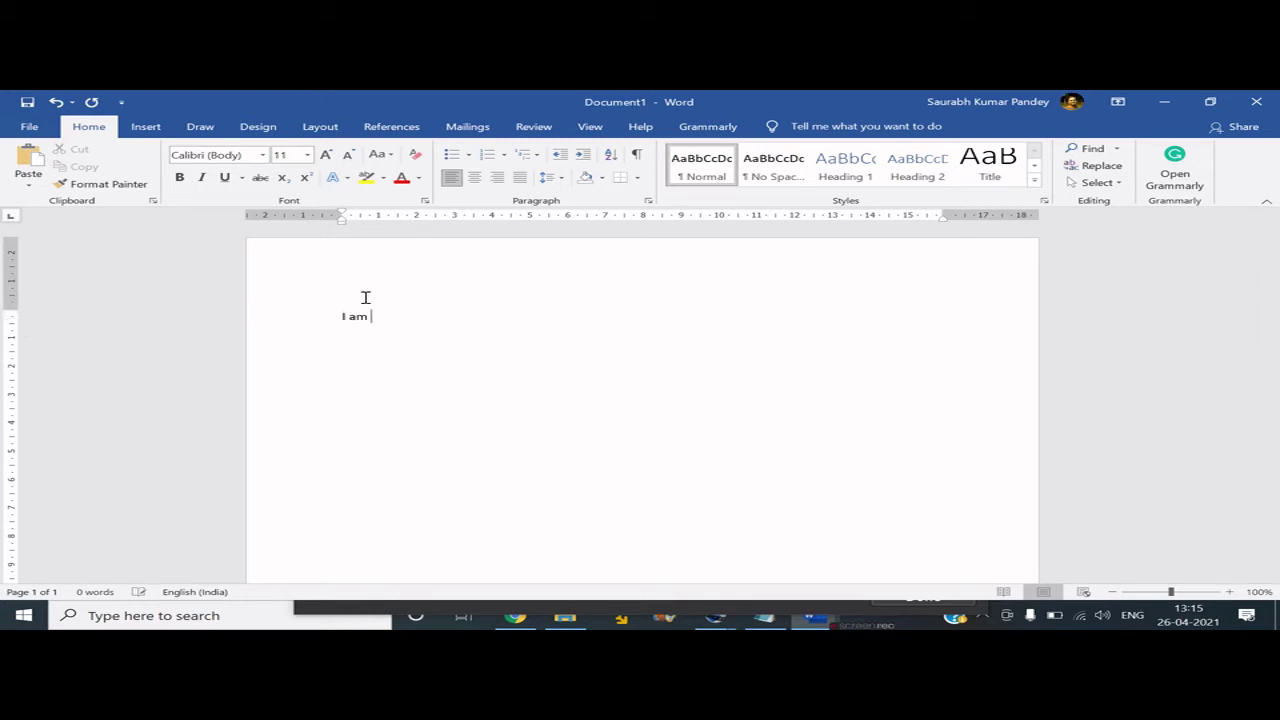
pyautogui.write('Saurabh')
# Drag the ruler's left indent, left margin and top margin markers, then undo the introduction line.
pyautogui.moveTo(342, 220); pyautogui.dragTo(303, 222)
pyautogui.moveTo(342, 216); pyautogui.dragTo(341, 216)
pyautogui.moveTo(14, 309)
pyautogui.mouseDown()
pyautogui.moveTo(18, 250)
pyautogui.moveTo(20, 305)
pyautogui.mouseUp()
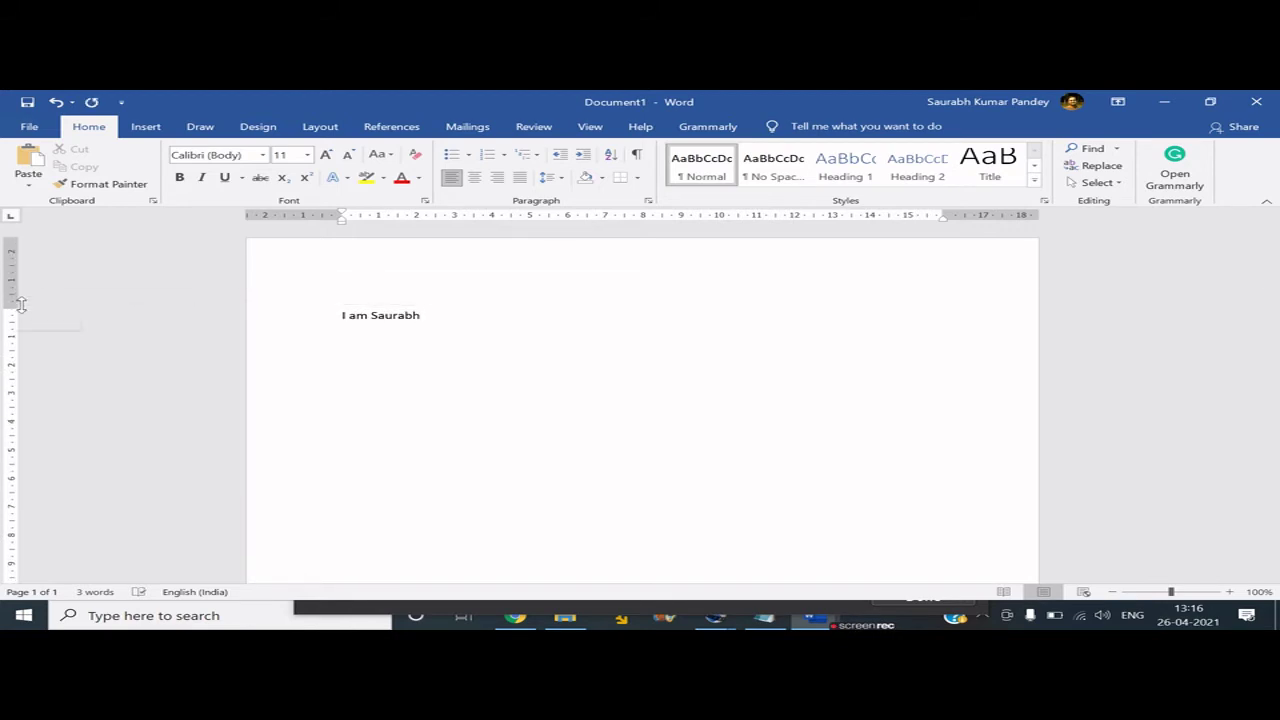
pyautogui.hotkey('ctrl', 'z')
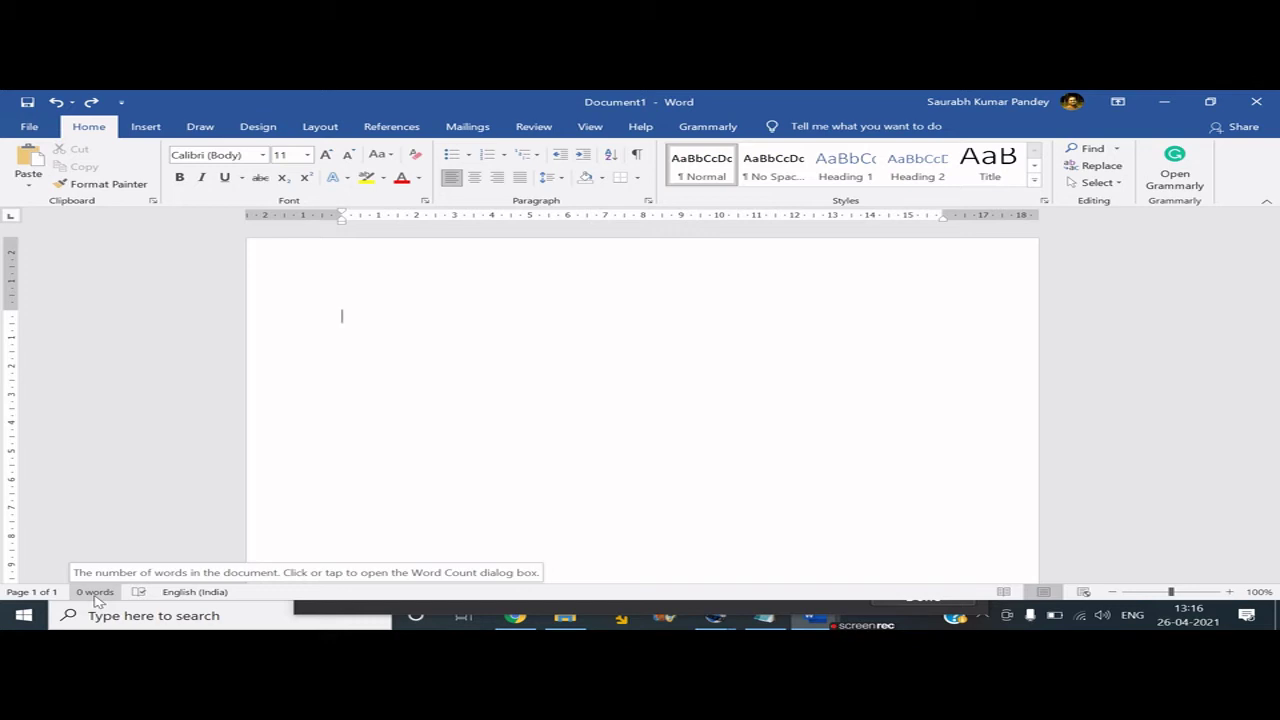
# Retype 'I am' with the writer's first name, add a trailing word, then delete it.
pyautogui.write('I am Sau')
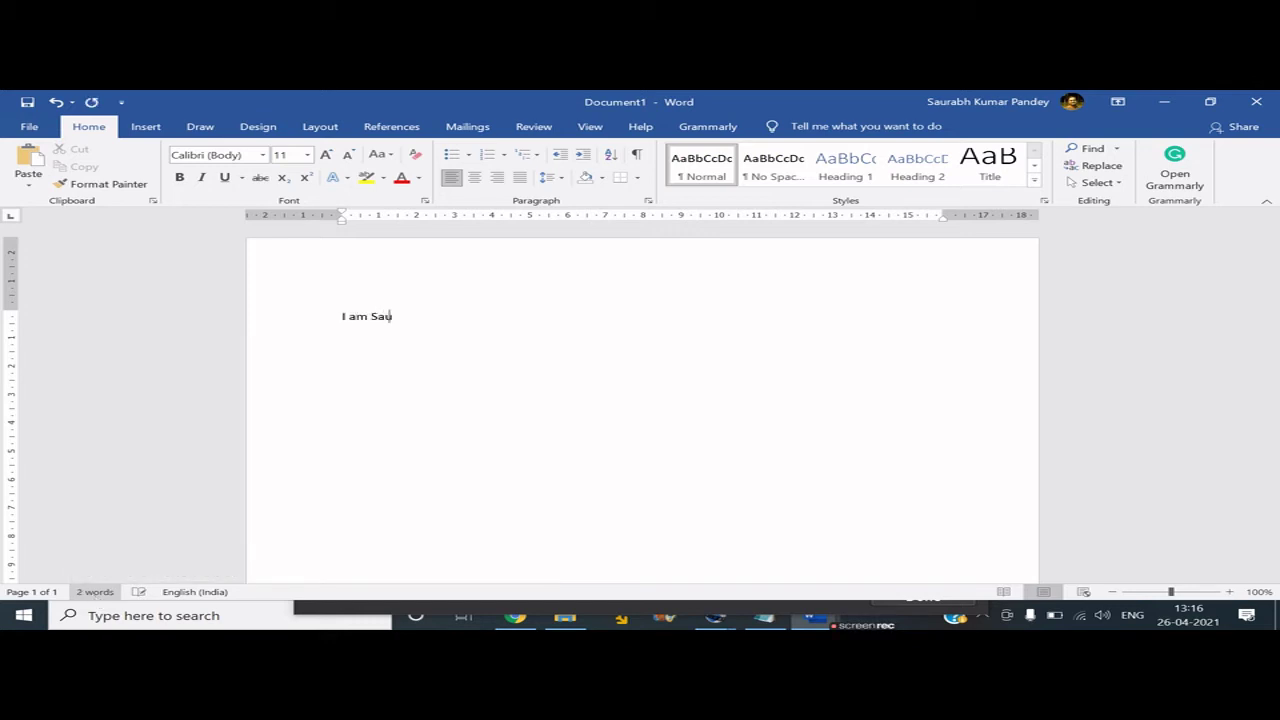
pyautogui.write('rabh')
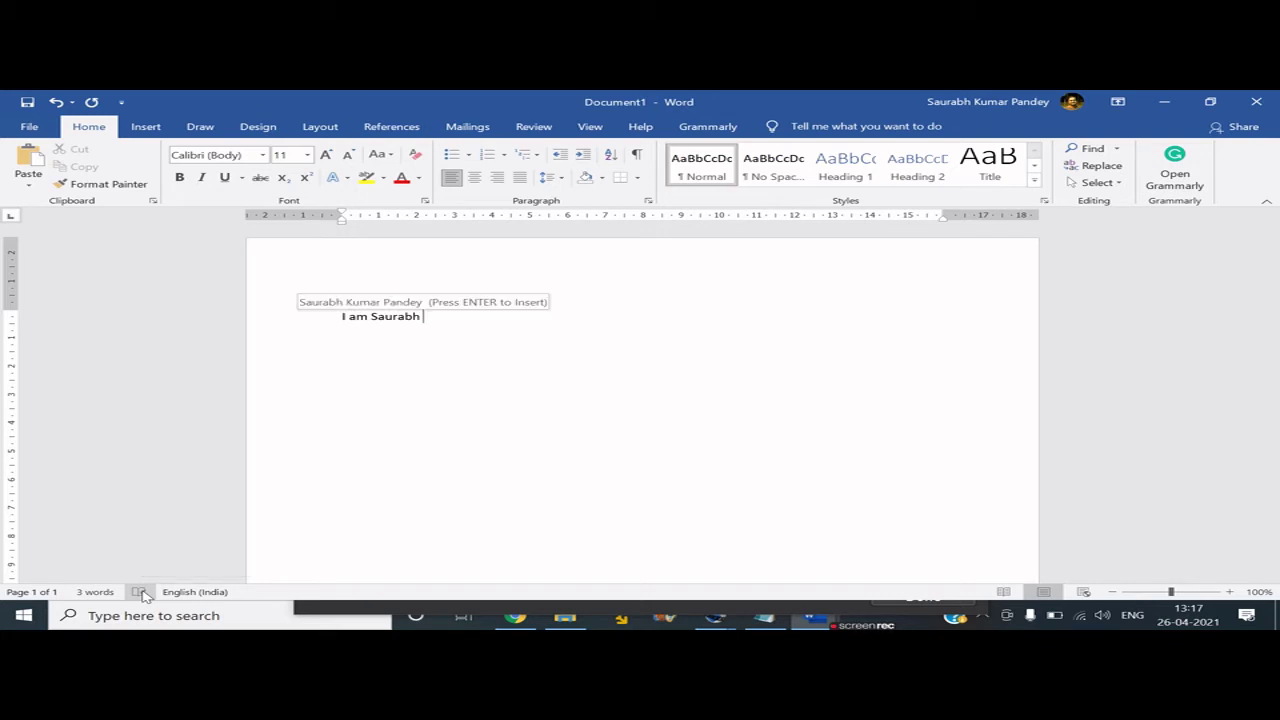
pyautogui.write('beg')
pyautogui.press('BackSpace')
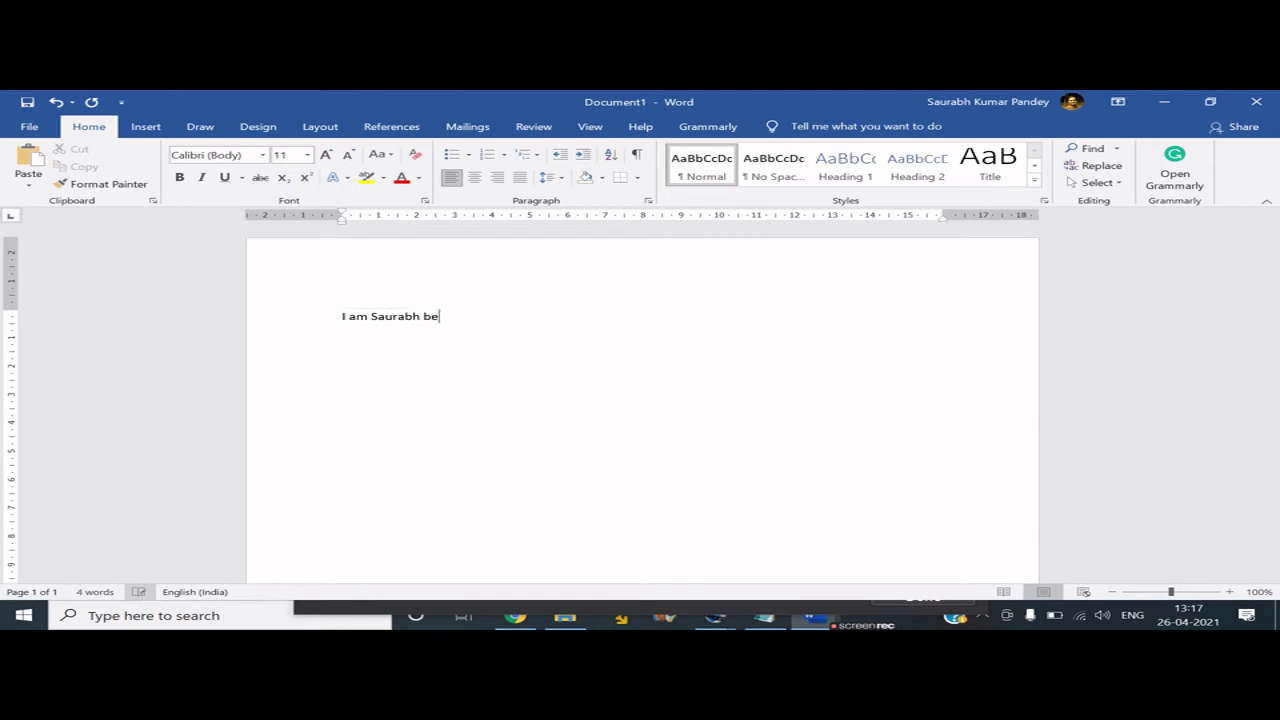
pyautogui.write('havioyr')
pyautogui.press('BackSpace')
pyautogui.press('BackSpace')
pyautogui.write('ur')
pyautogui.press('BackSpace')
pyautogui.press('BackSpace')
pyautogui.write('r')
pyautogui.press('BackSpace')
pyautogui.press('BackSpace')
pyautogui.press('BackSpace')
pyautogui.press('BackSpace')
pyautogui.press('BackSpace')
pyautogui.press('BackSpace')
pyautogui.press('BackSpace')
pyautogui.press('BackSpace')
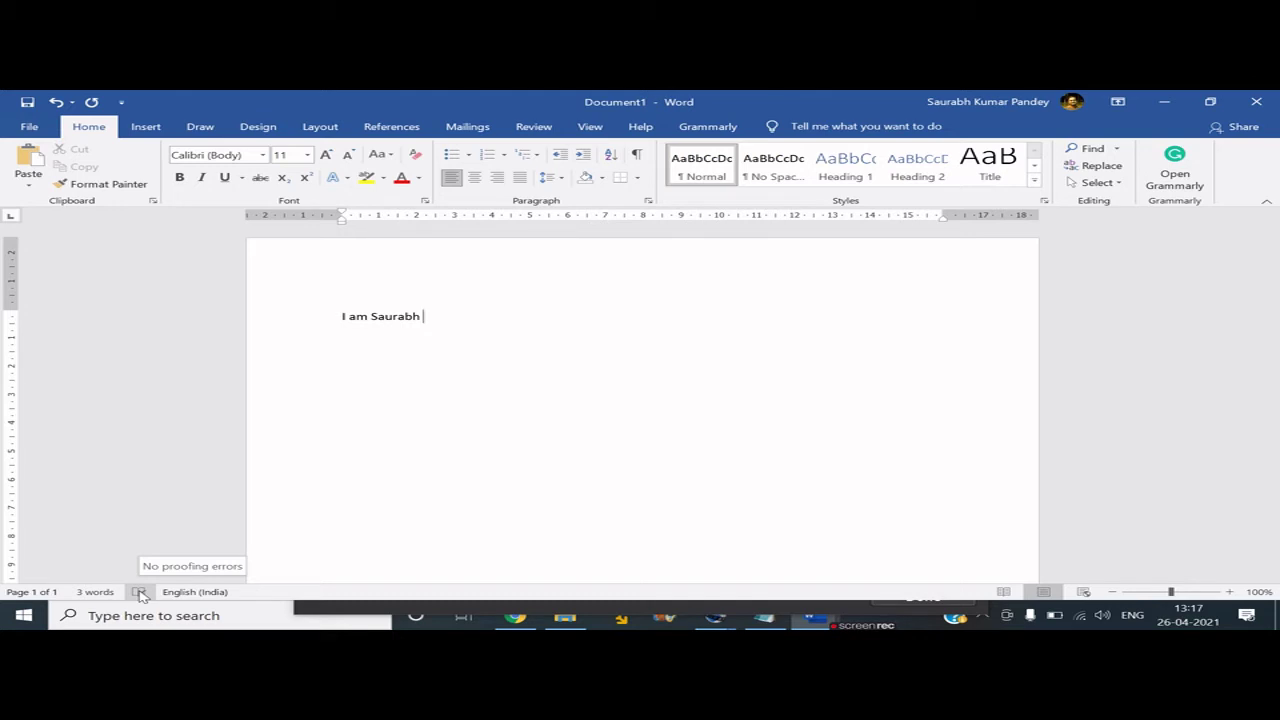
pyautogui.click(196, 592)
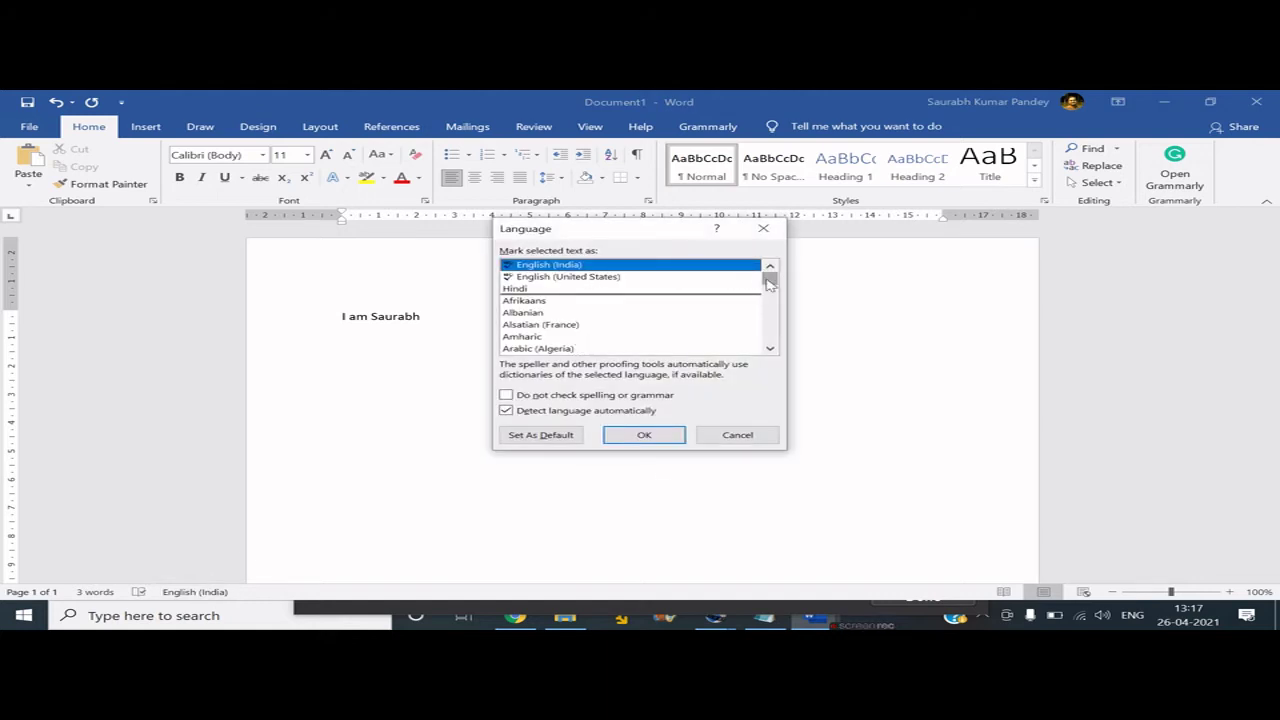
pyautogui.moveTo(769, 284)
pyautogui.mouseDown()
pyautogui.moveTo(773, 322)
pyautogui.moveTo(773, 272)
pyautogui.mouseUp()
pyautogui.click(527, 290)
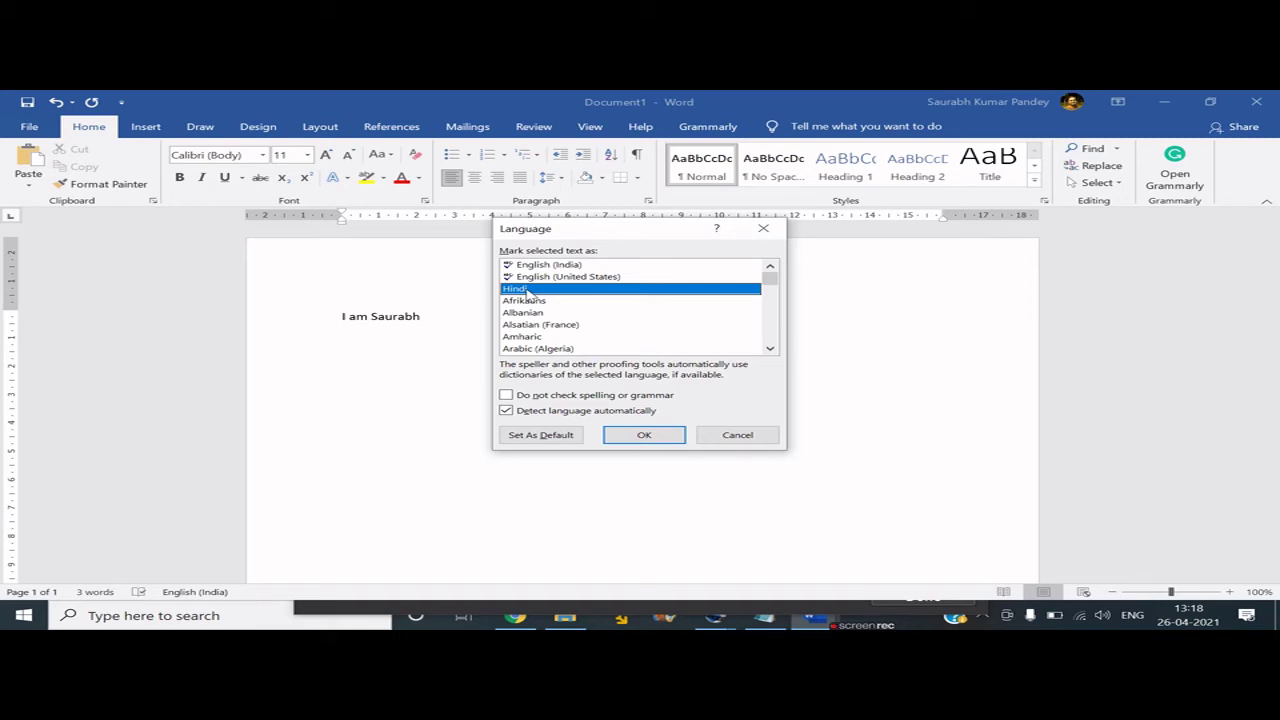
pyautogui.click(737, 434)
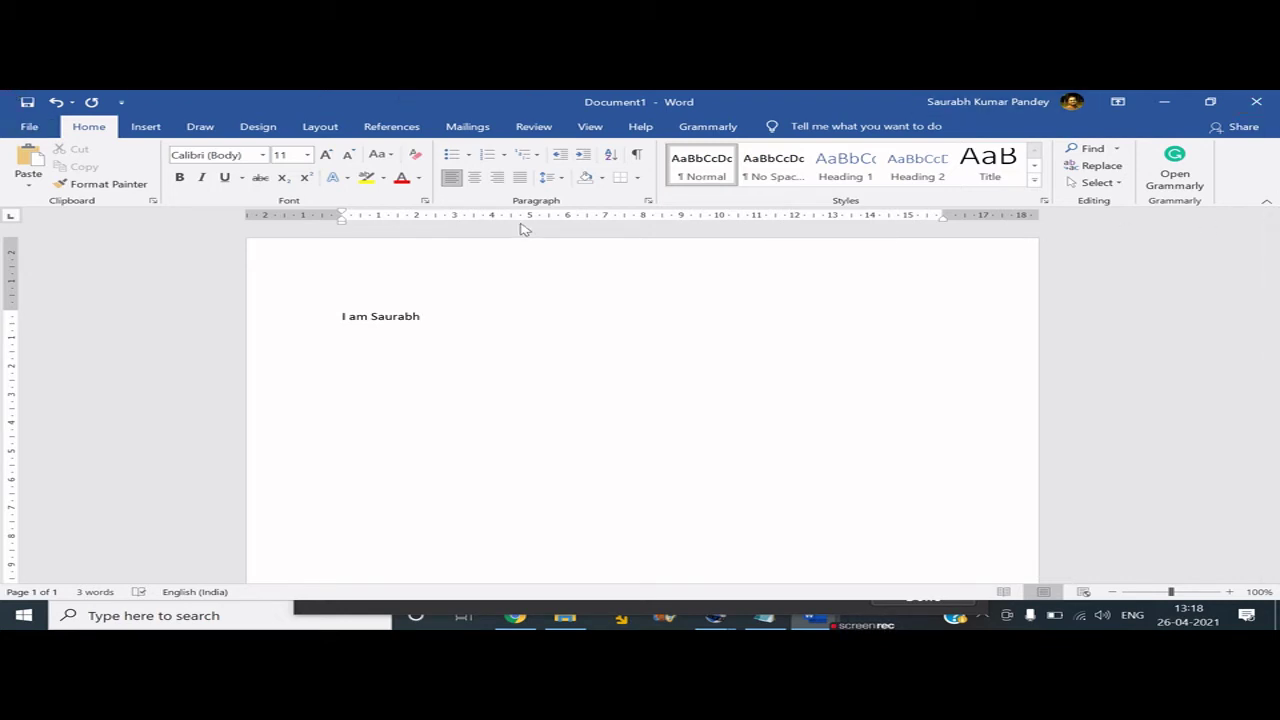
pyautogui.click(1003, 591)
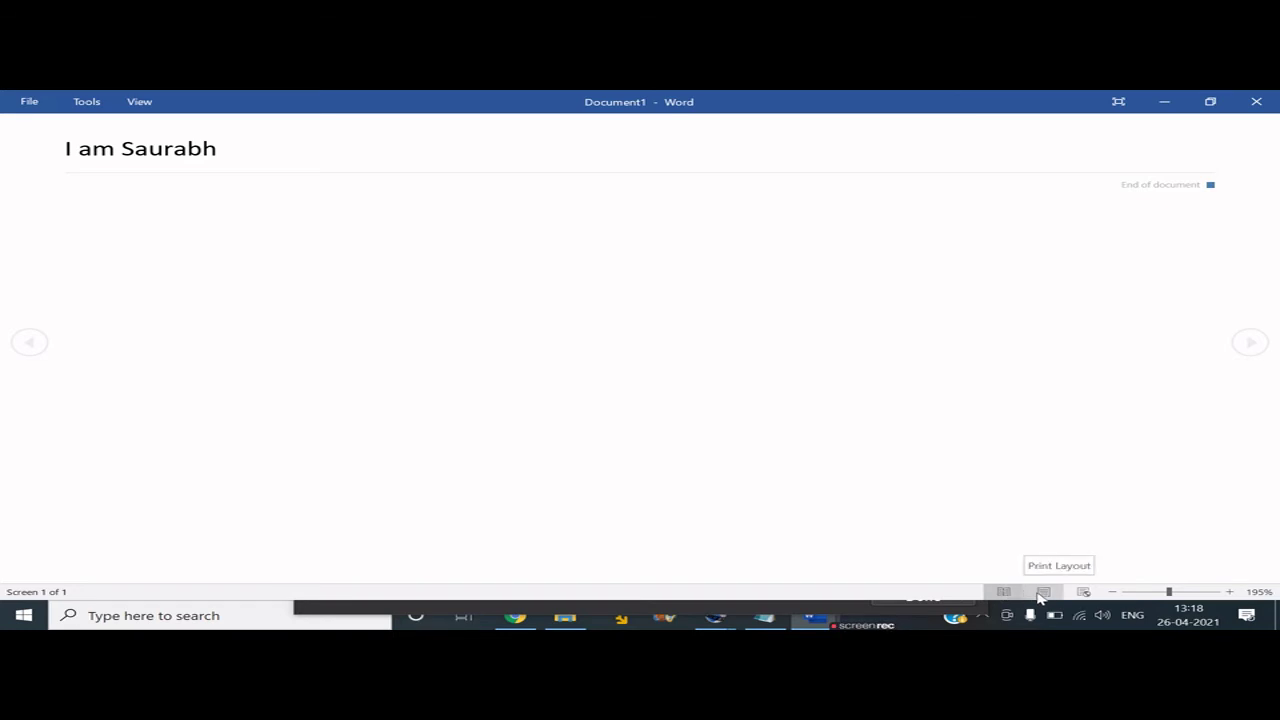
pyautogui.click(1043, 592)
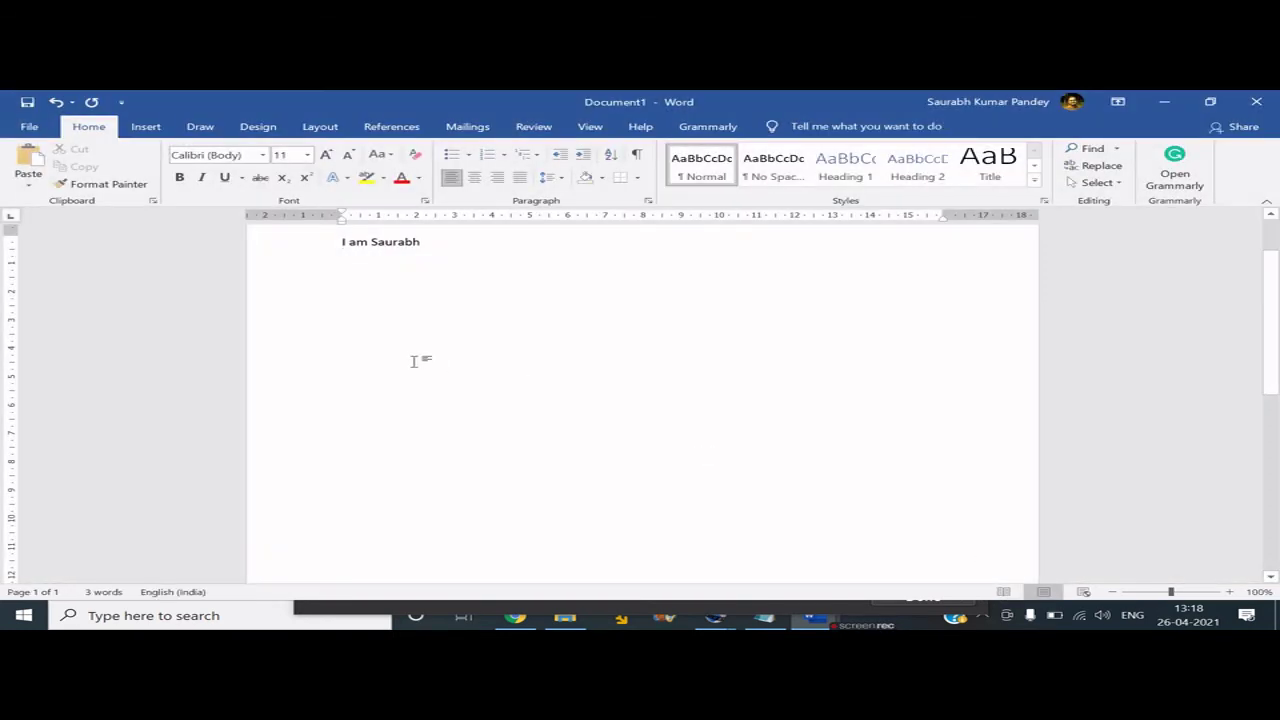
pyautogui.scroll(2, 1202, 319)
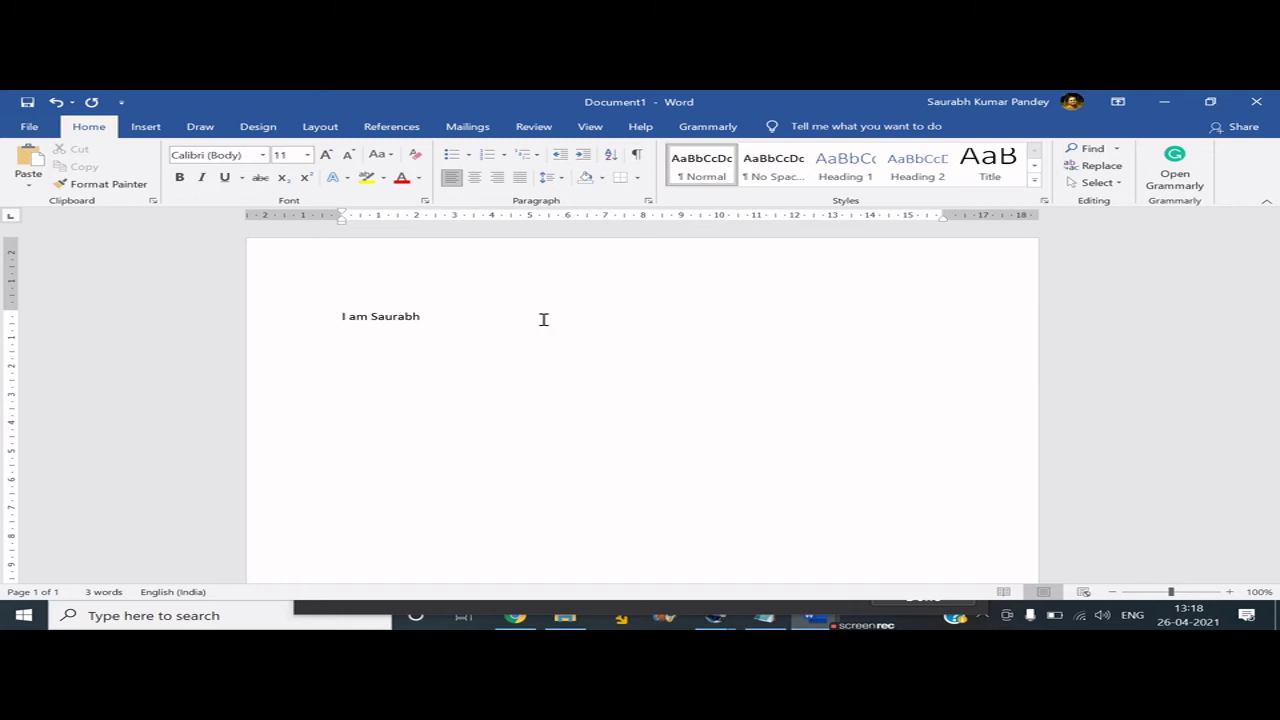
pyautogui.click(1084, 594)
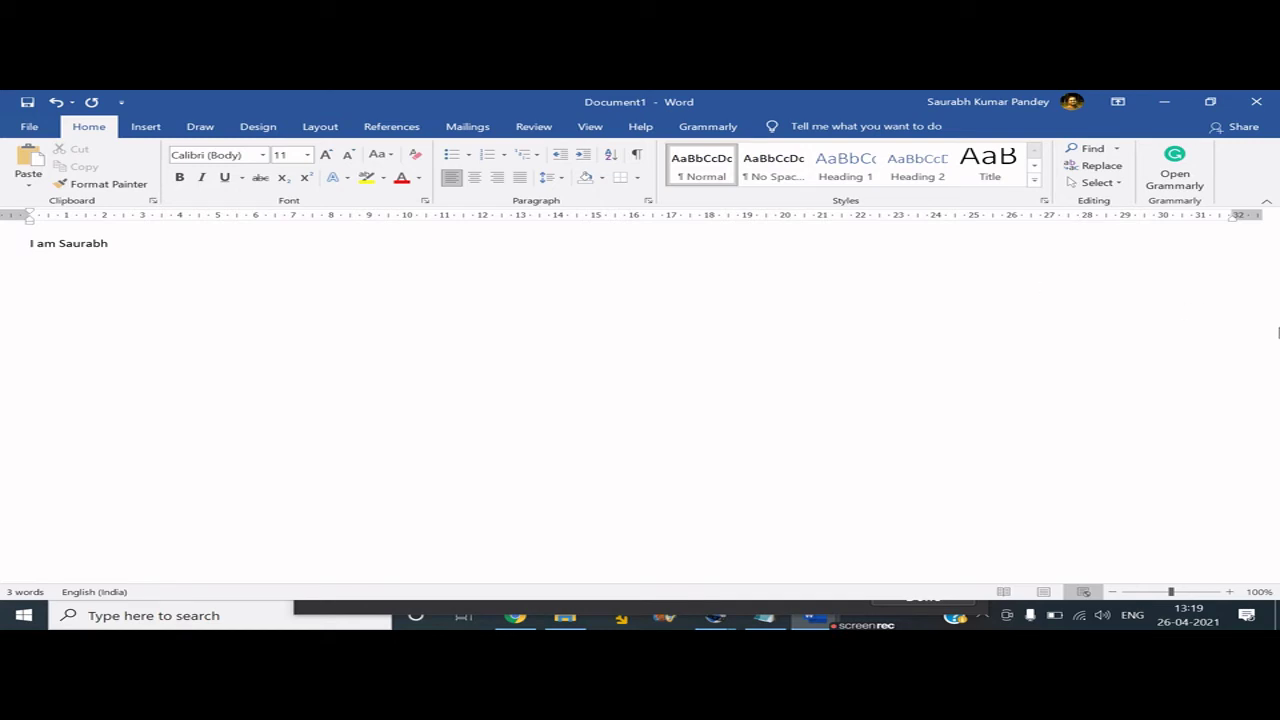
pyautogui.click(1041, 593)
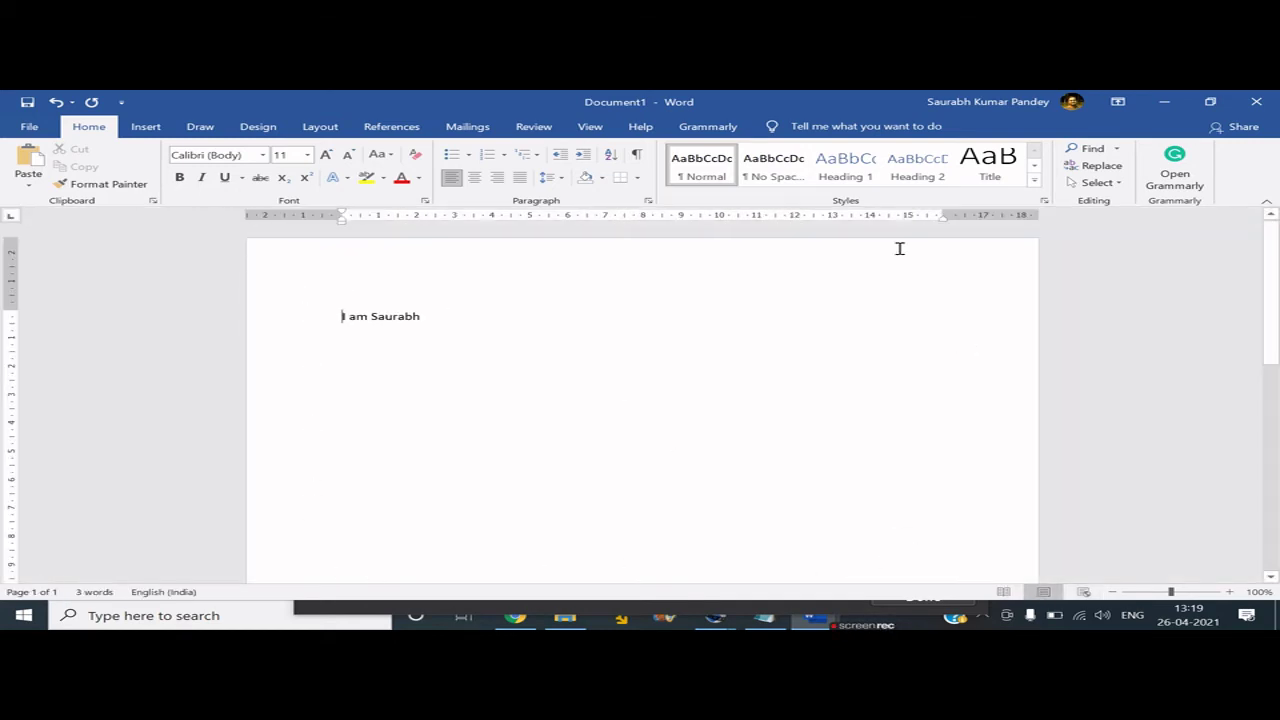
pyautogui.moveTo(1278, 295)
pyautogui.mouseDown()
pyautogui.moveTo(1276, 462)
pyautogui.moveTo(1277, 262)
pyautogui.mouseUp()
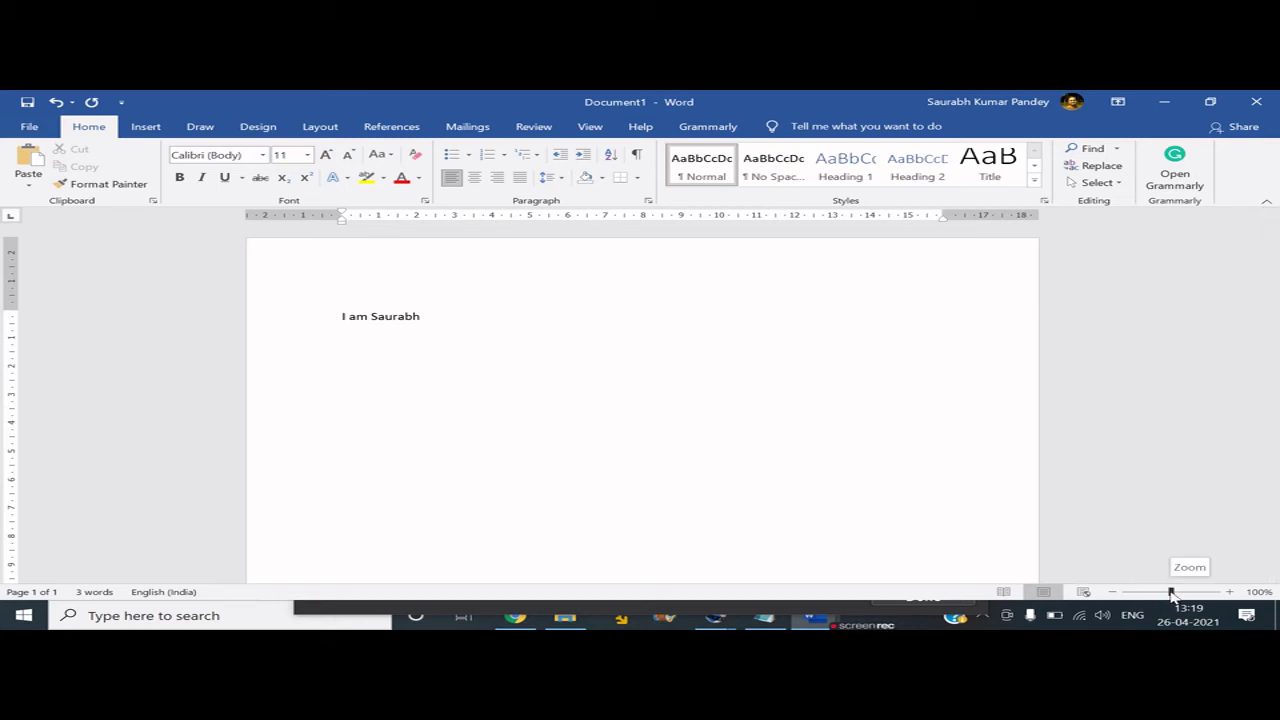
pyautogui.moveTo(1172, 592); pyautogui.dragTo(1123, 592)
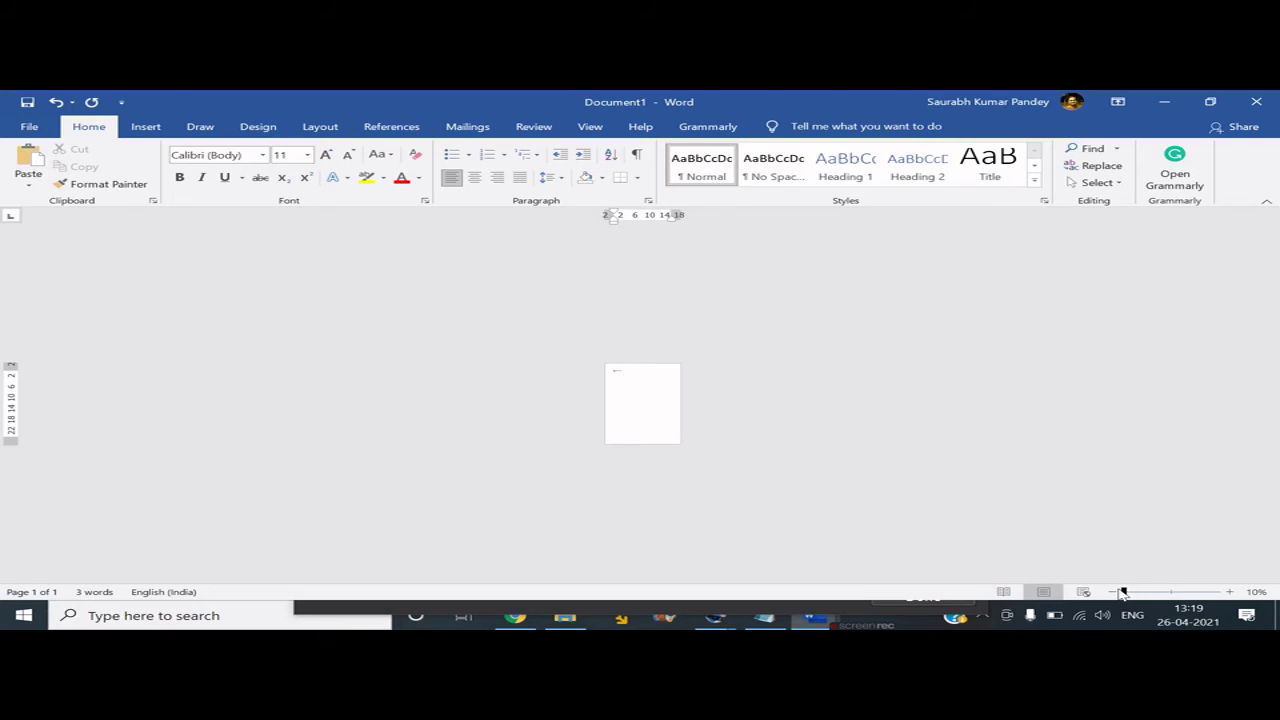
pyautogui.moveTo(1124, 592); pyautogui.dragTo(1229, 597)
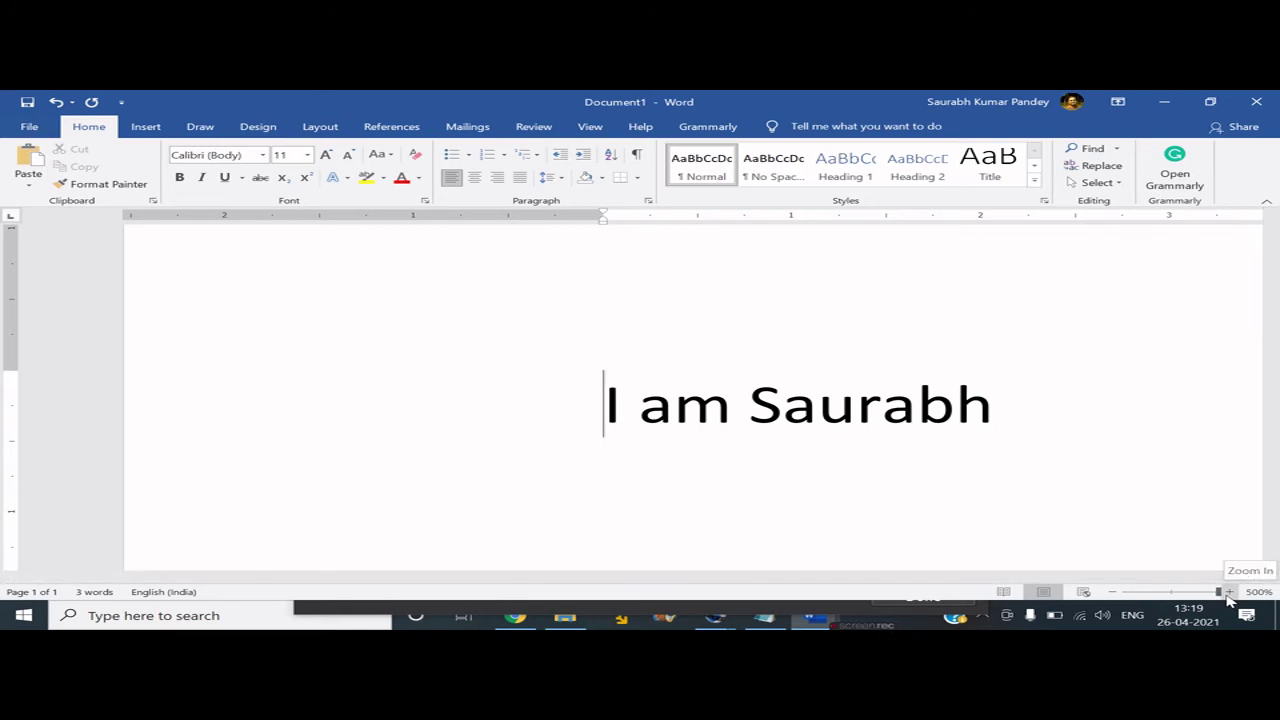
pyautogui.moveTo(1218, 592); pyautogui.dragTo(1172, 592)
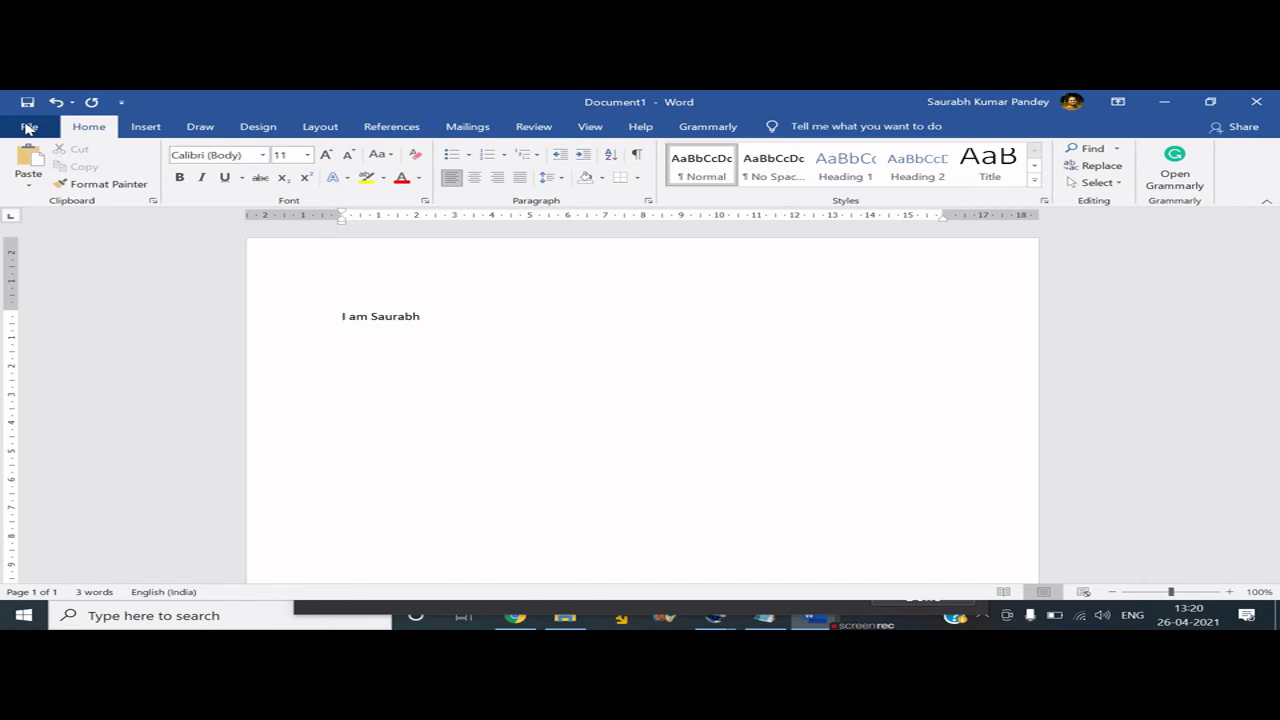
# Visit the File backstage's New page, then switch to the Open page listing recent files.
pyautogui.click(28, 127)
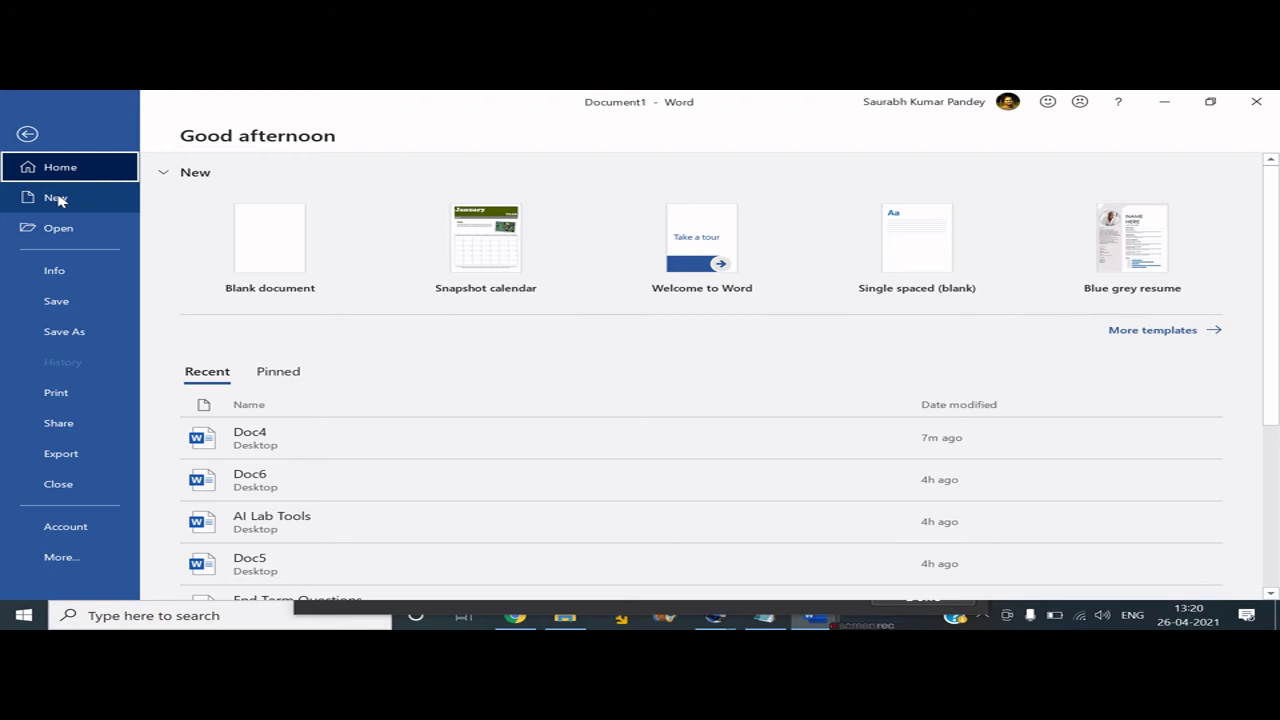
pyautogui.click(60, 201)
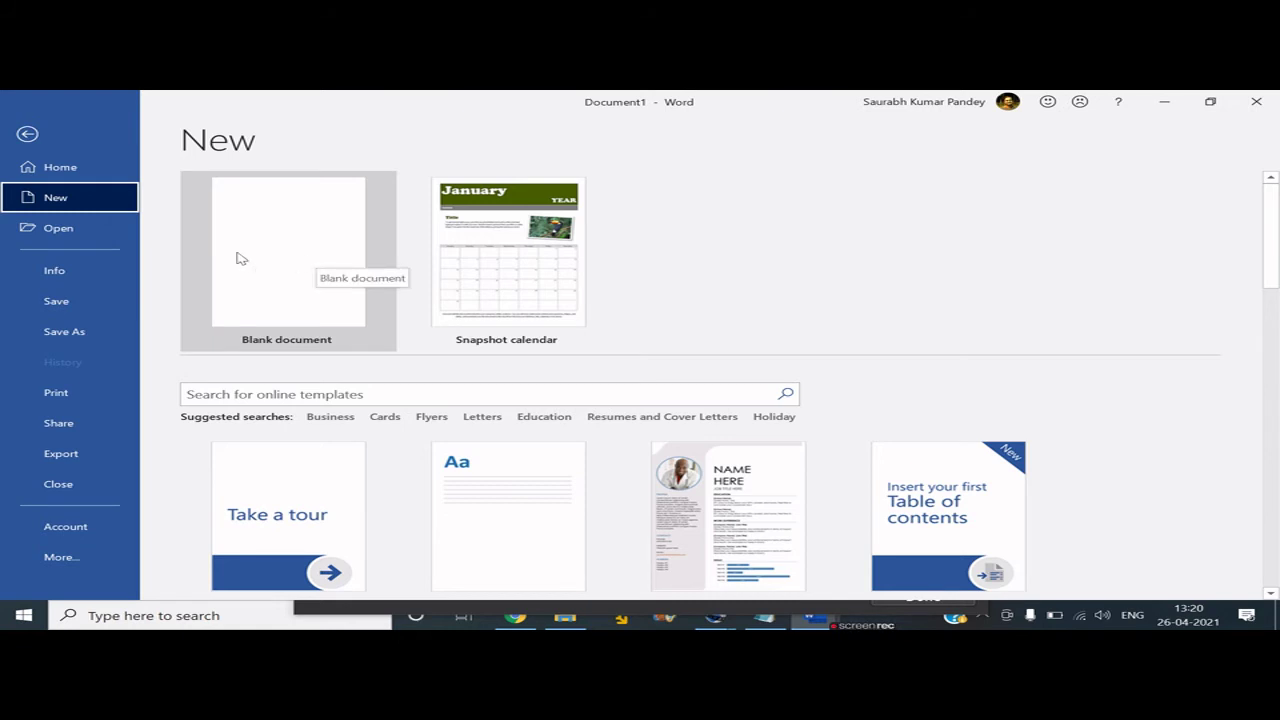
pyautogui.click(57, 229)
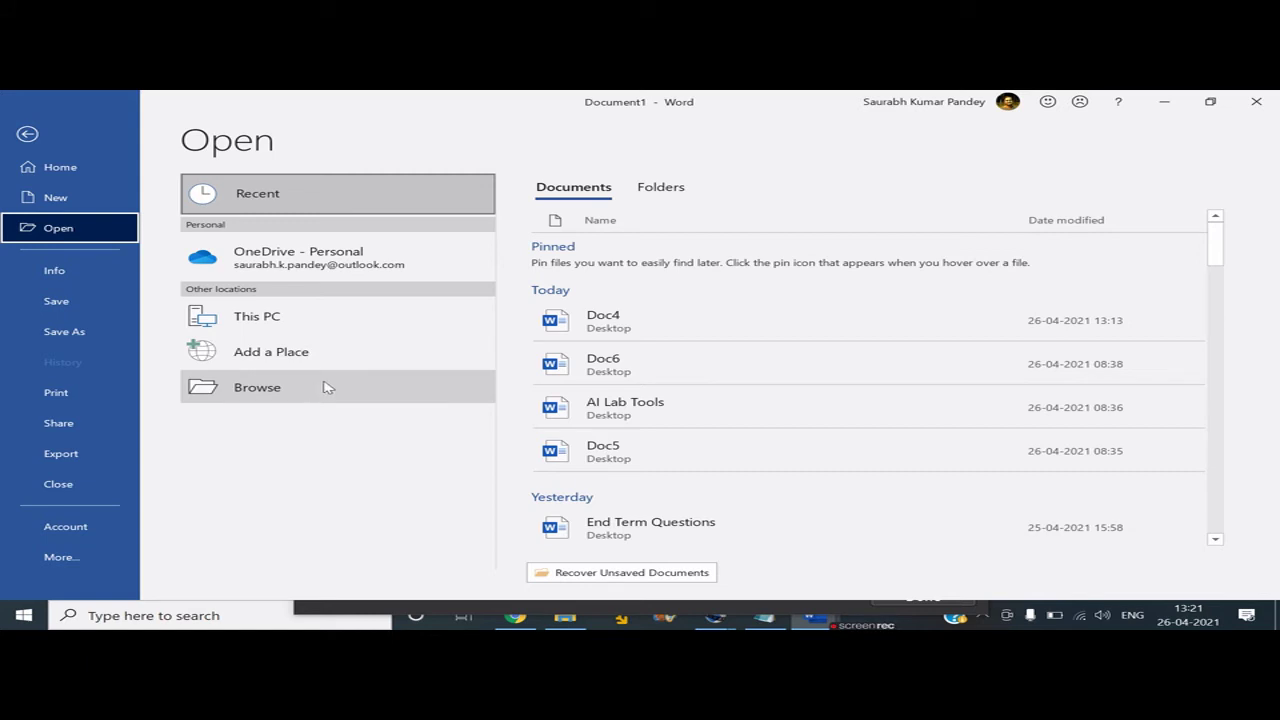
# Open the AI Lab Tools document from the Desktop.
pyautogui.click(325, 387)
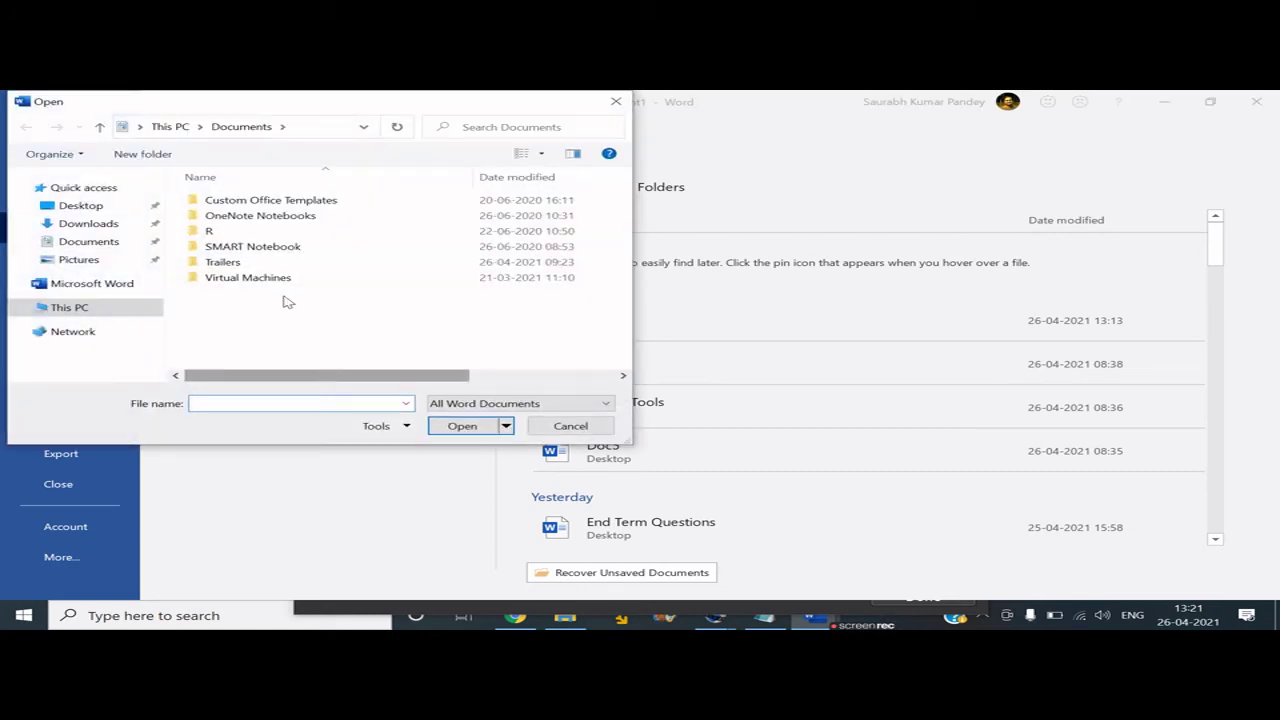
pyautogui.click(95, 206)
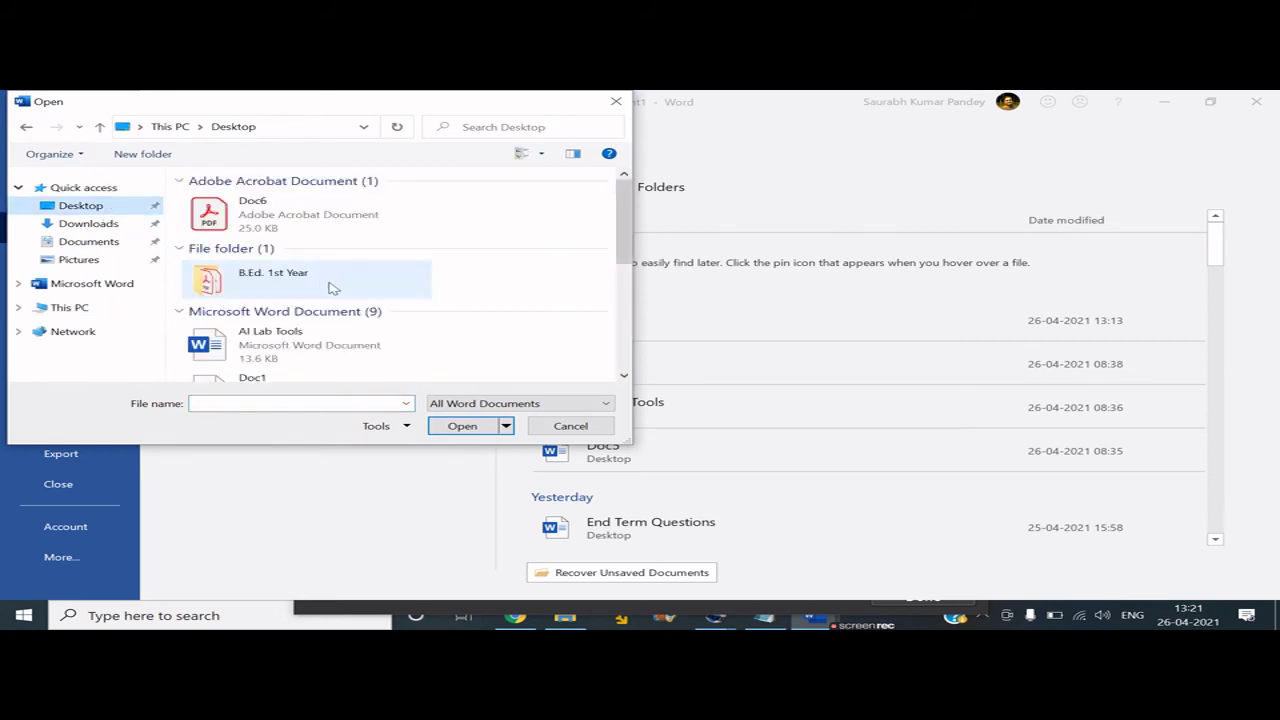
pyautogui.doubleClick(306, 355)
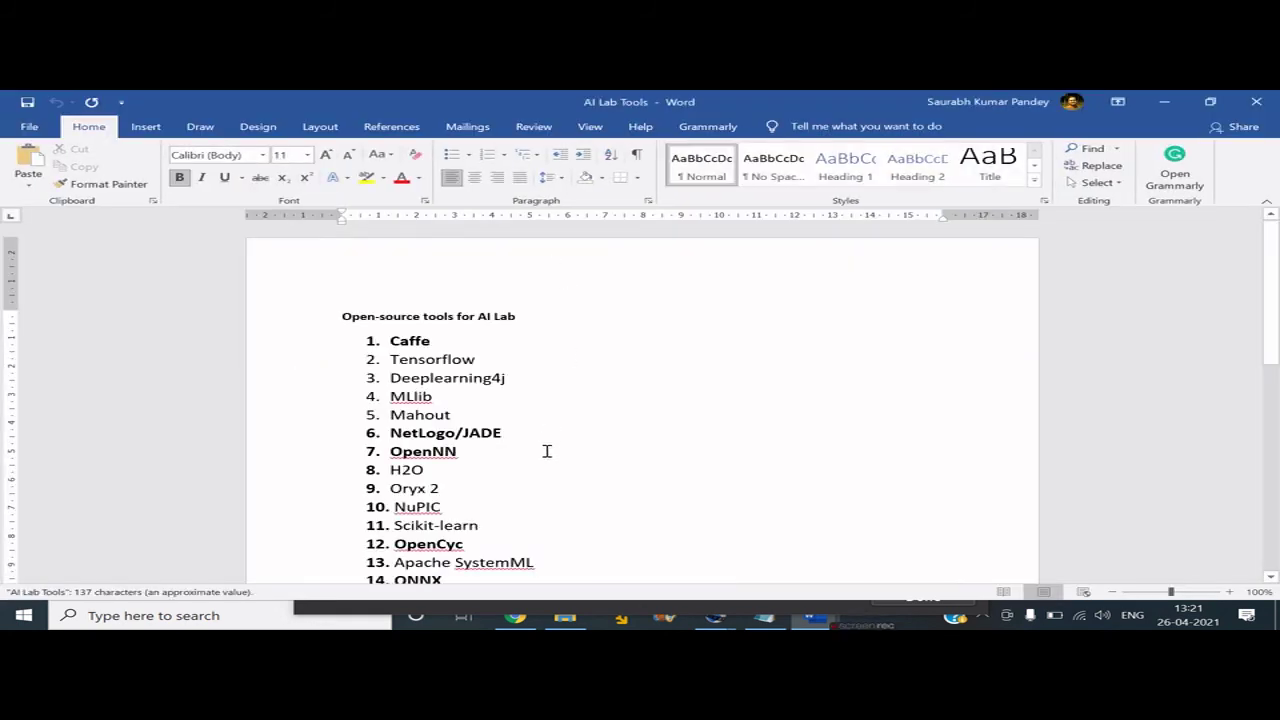
# View the File > Info pages of Document1 and AI Lab Tools.
pyautogui.hotkey('ctrl', 'w')
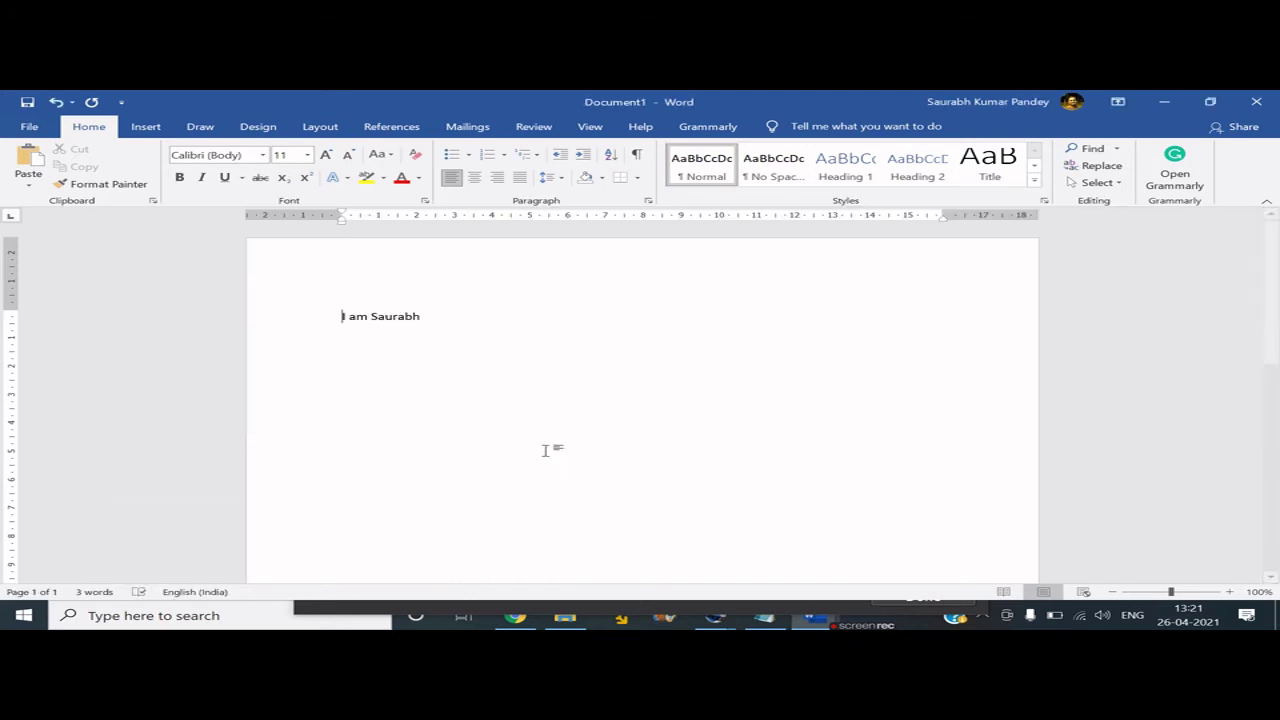
pyautogui.click(29, 126)
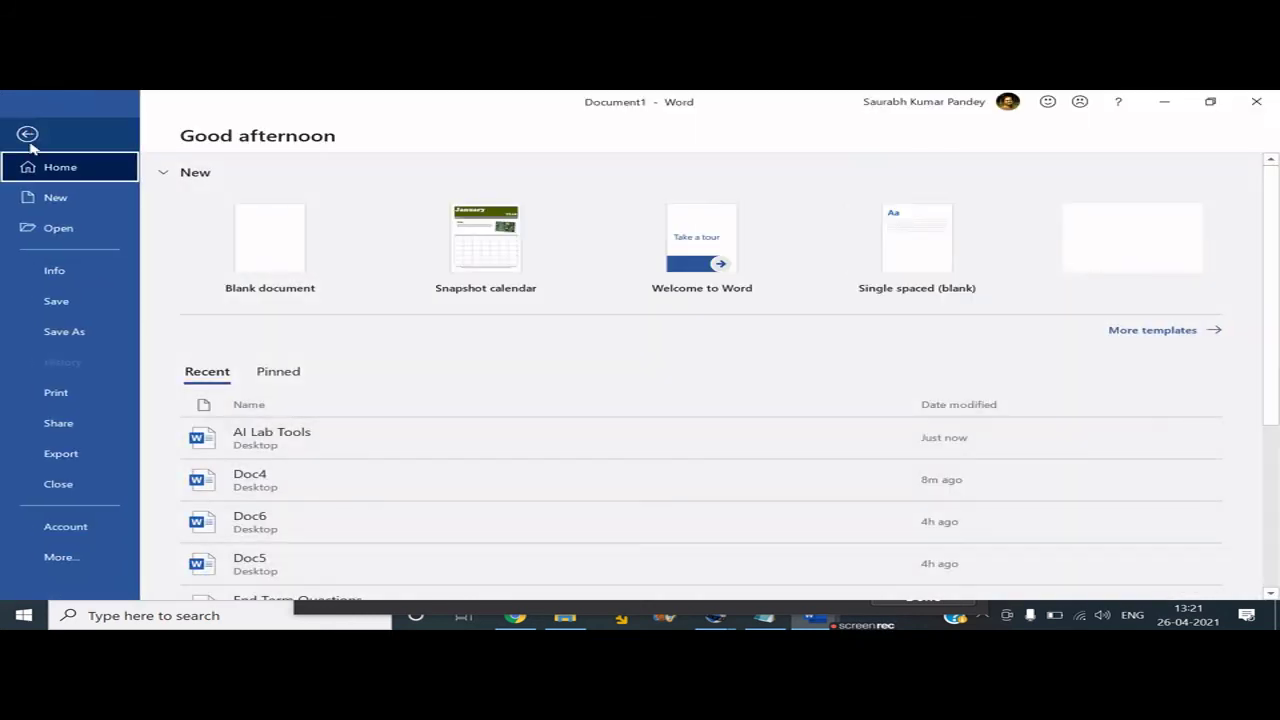
pyautogui.click(70, 276)
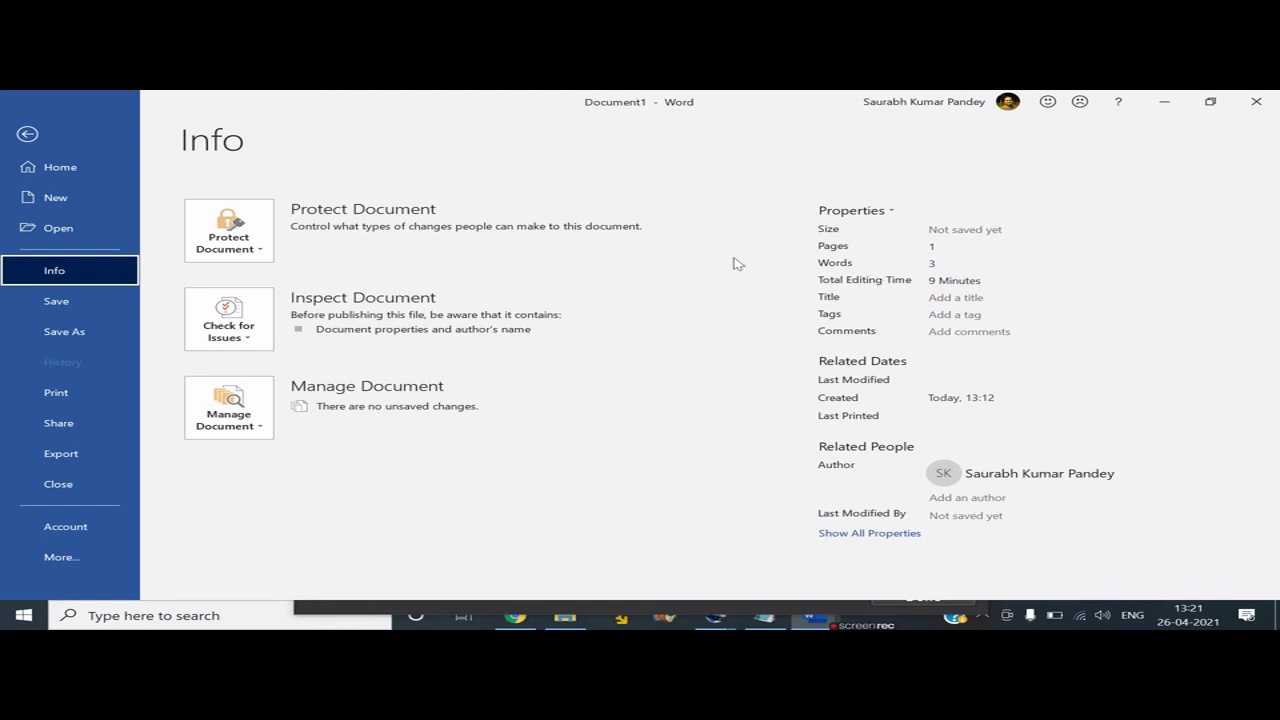
pyautogui.press('Escape')
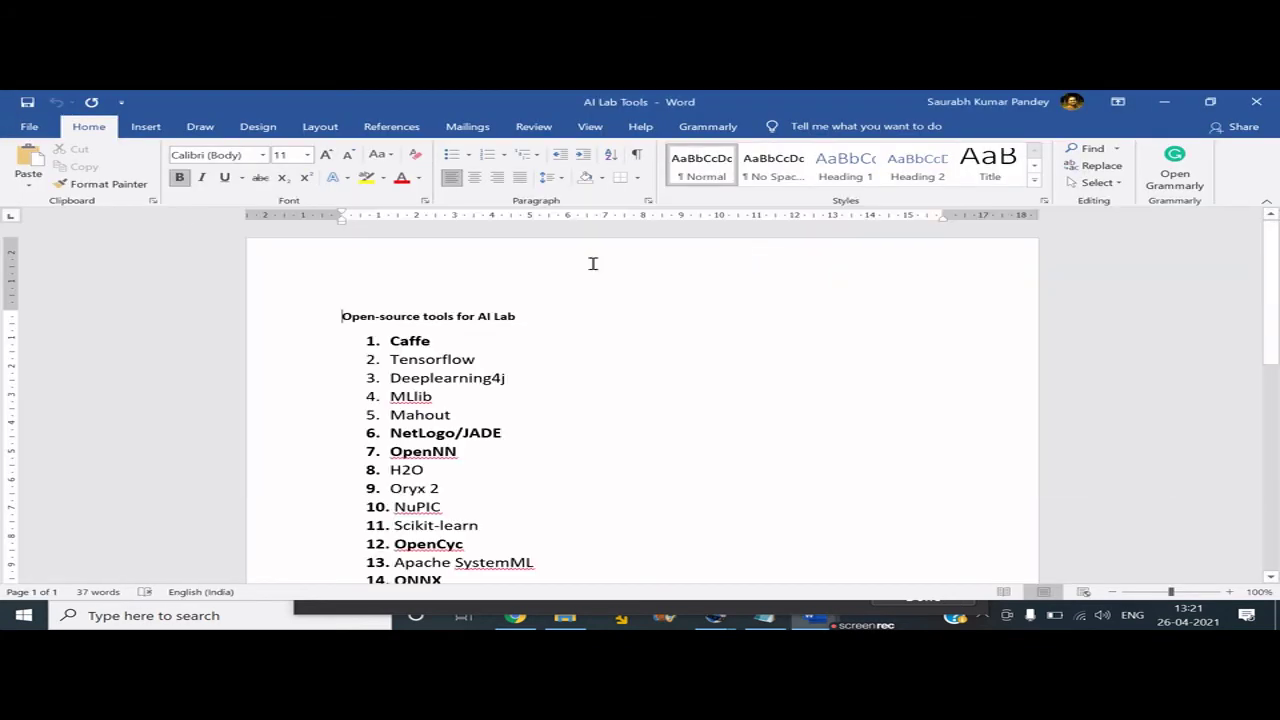
pyautogui.click(45, 127)
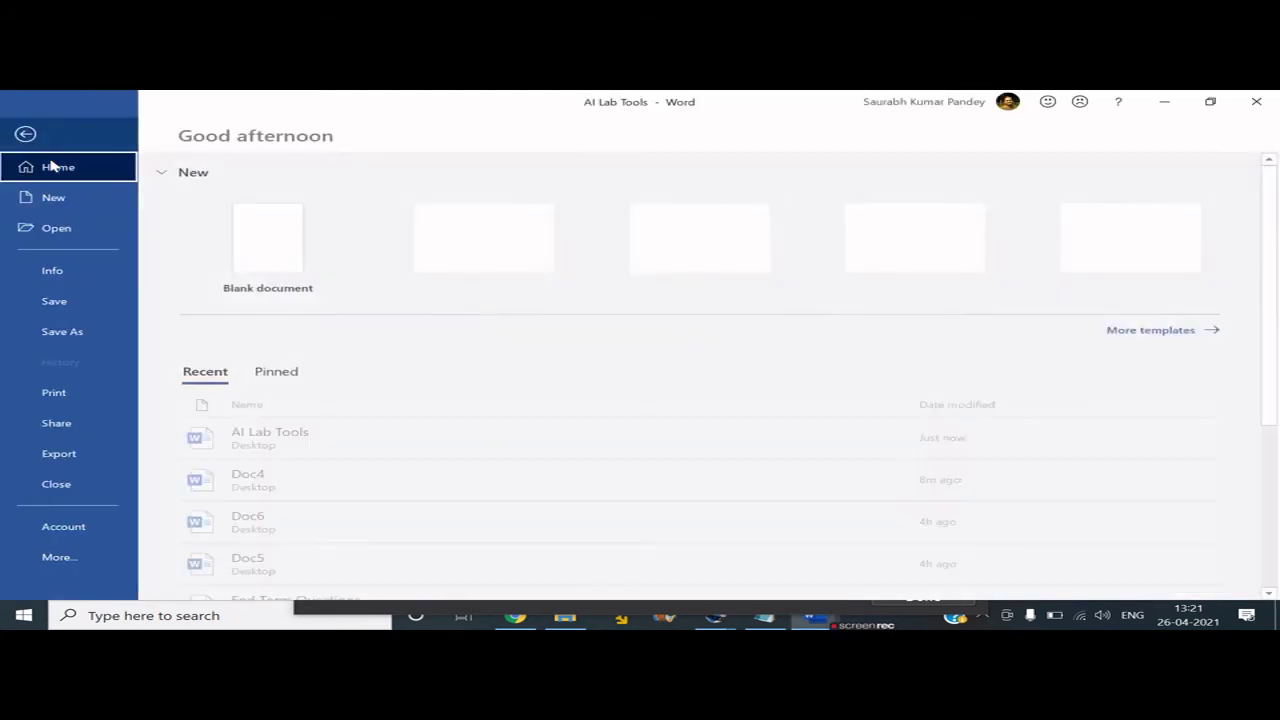
pyautogui.click(74, 272)
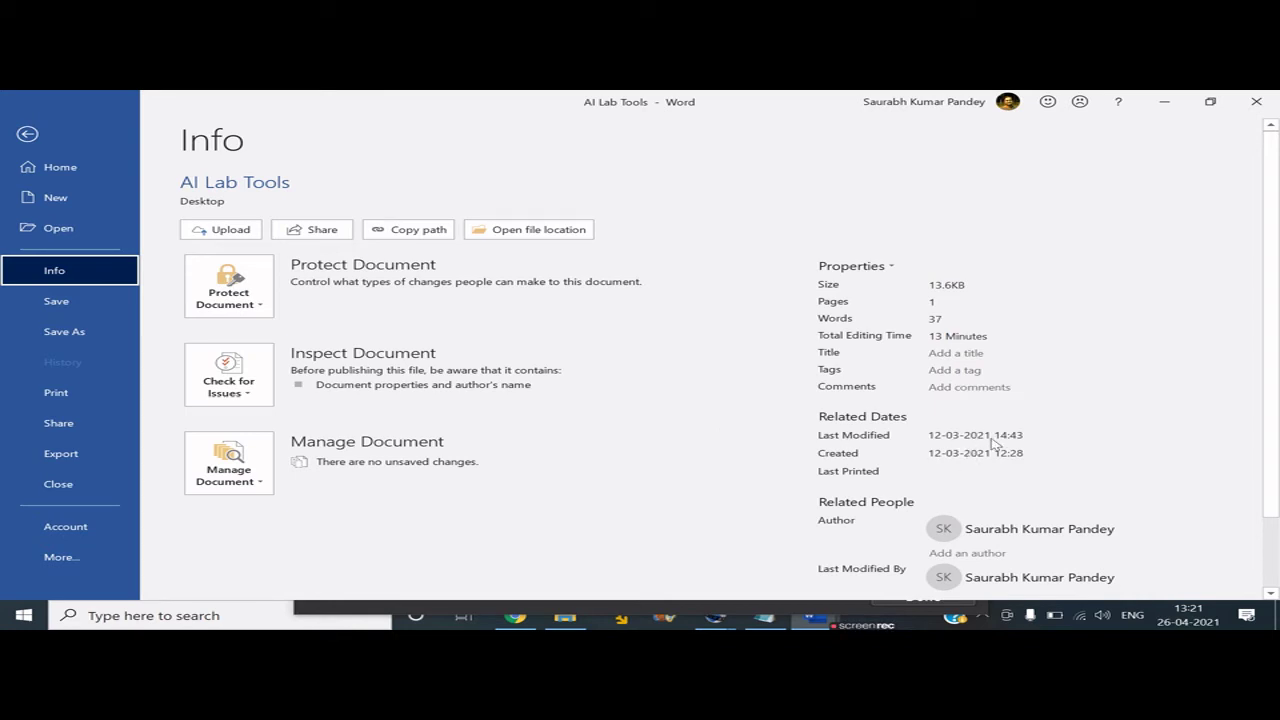
# Copy the AI Lab Tools file path from its Info page and open File Explorer at This PC.
pyautogui.scroll(-2, 1247, 421)
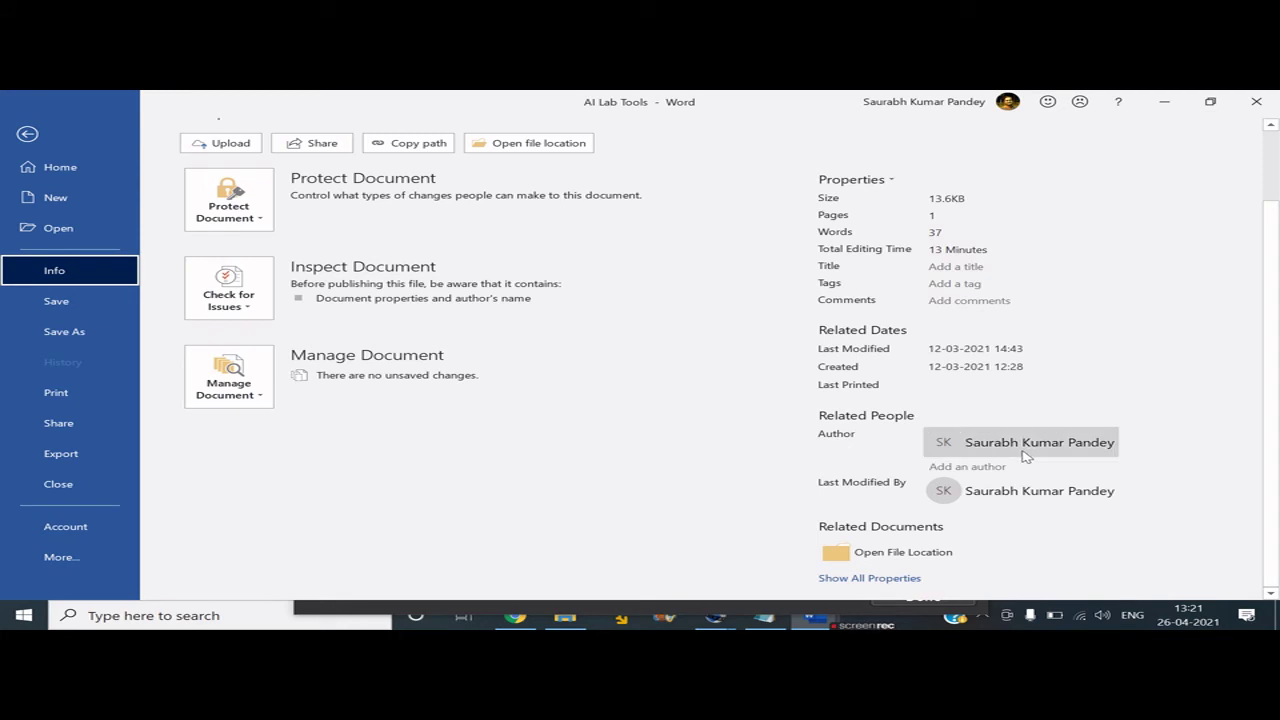
pyautogui.scroll(2, 1277, 365)
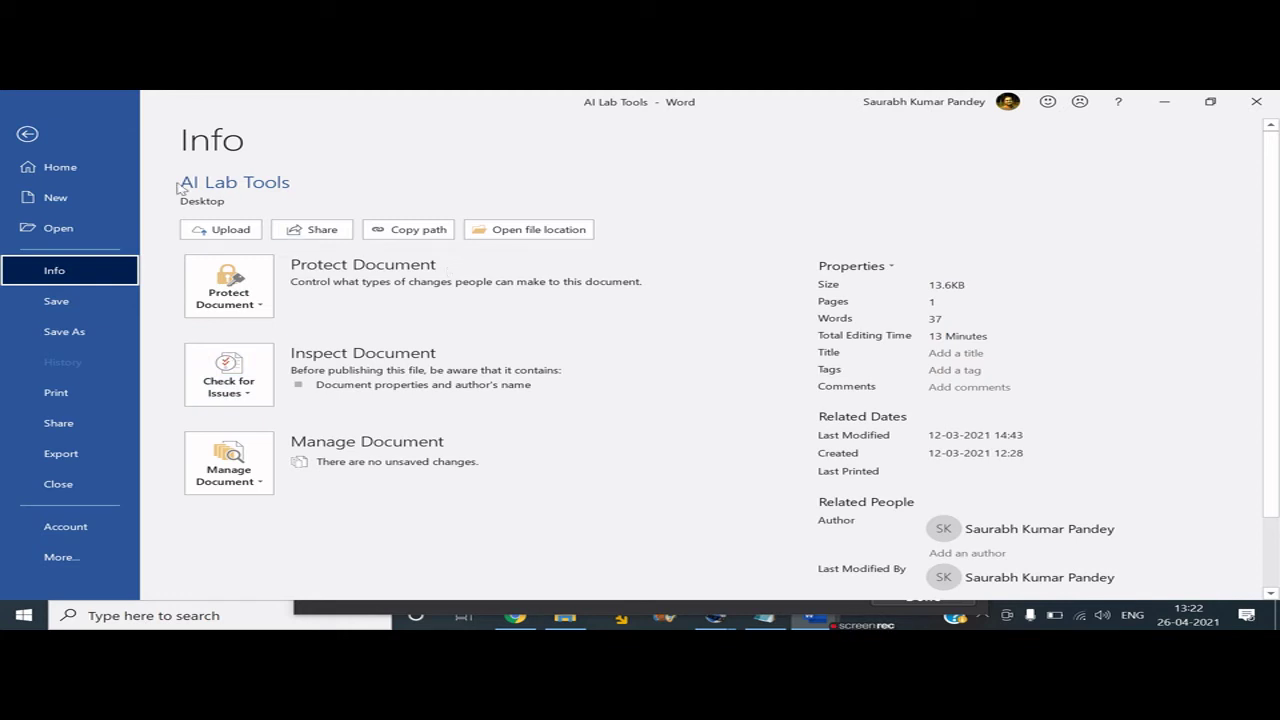
pyautogui.click(425, 230)
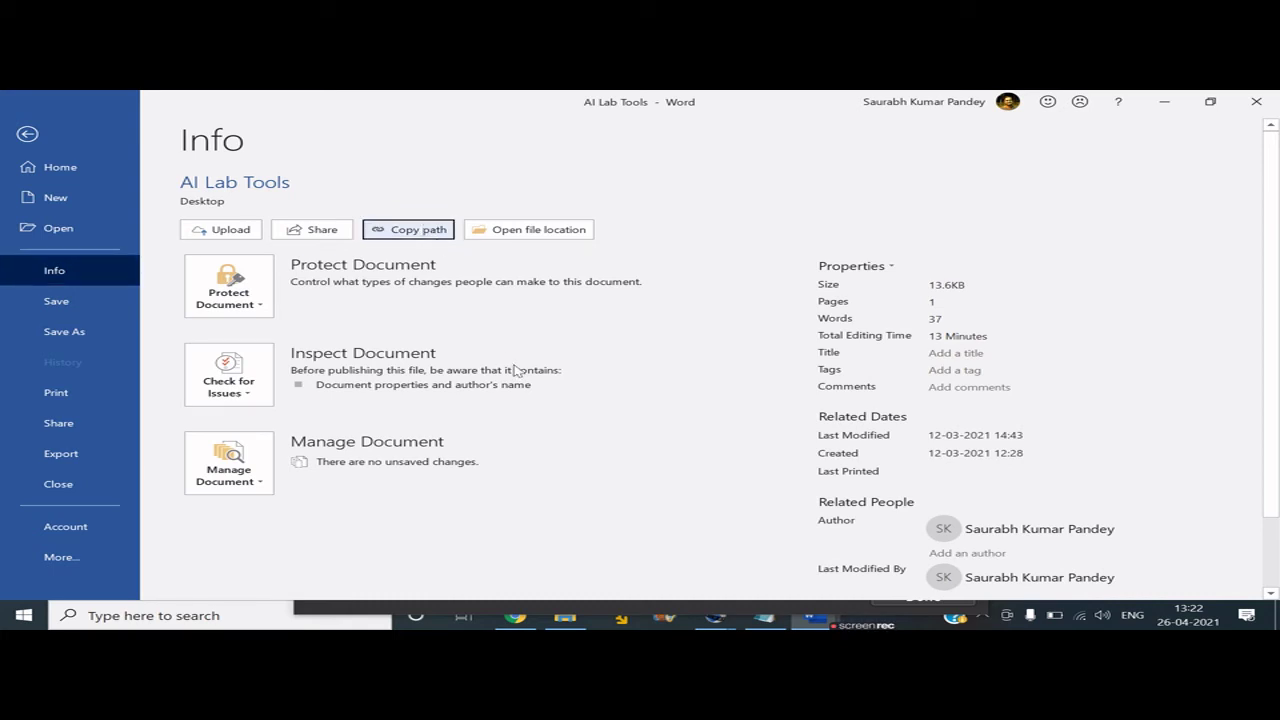
pyautogui.press('super+e')
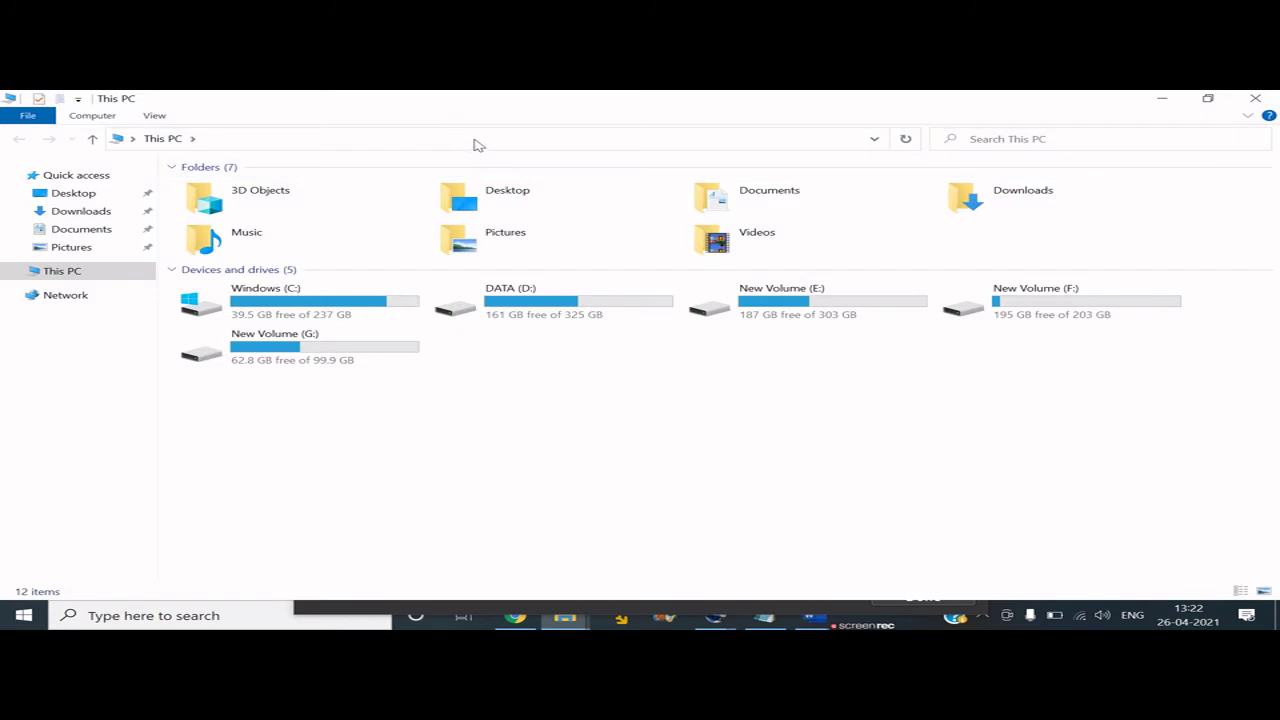
# Paste the copied AI Lab Tools.docx path into Explorer's address bar and open it.
pyautogui.click(475, 140)
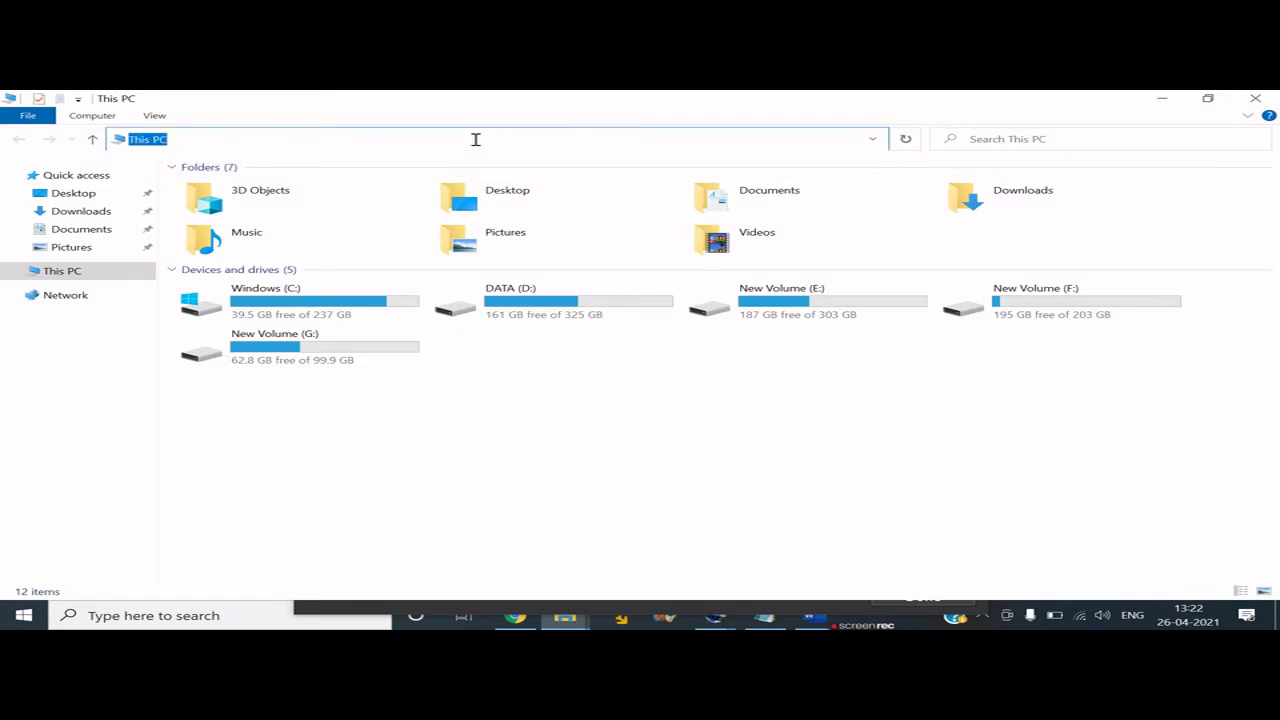
pyautogui.hotkey('ctrl', 'v')
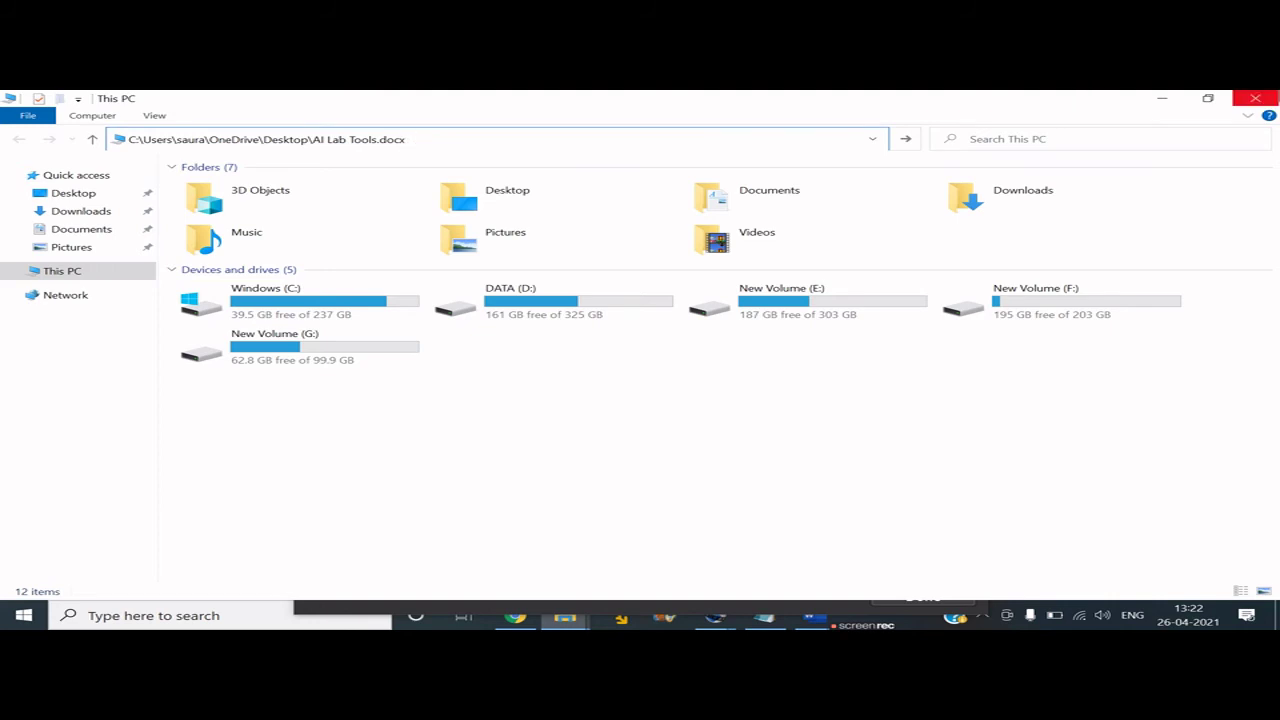
pyautogui.press('Return')
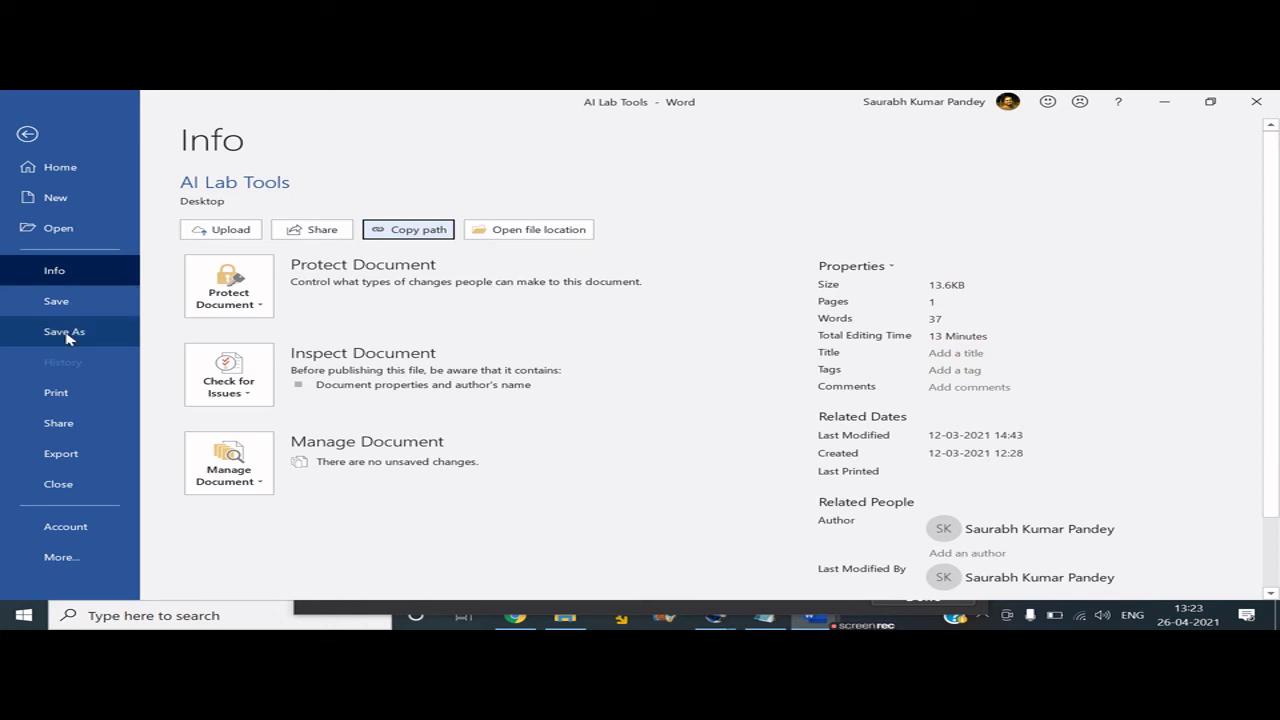
# Save the introduction document via Save As to the Desktop as 'Document 1', Word Document format.
pyautogui.click(27, 133)
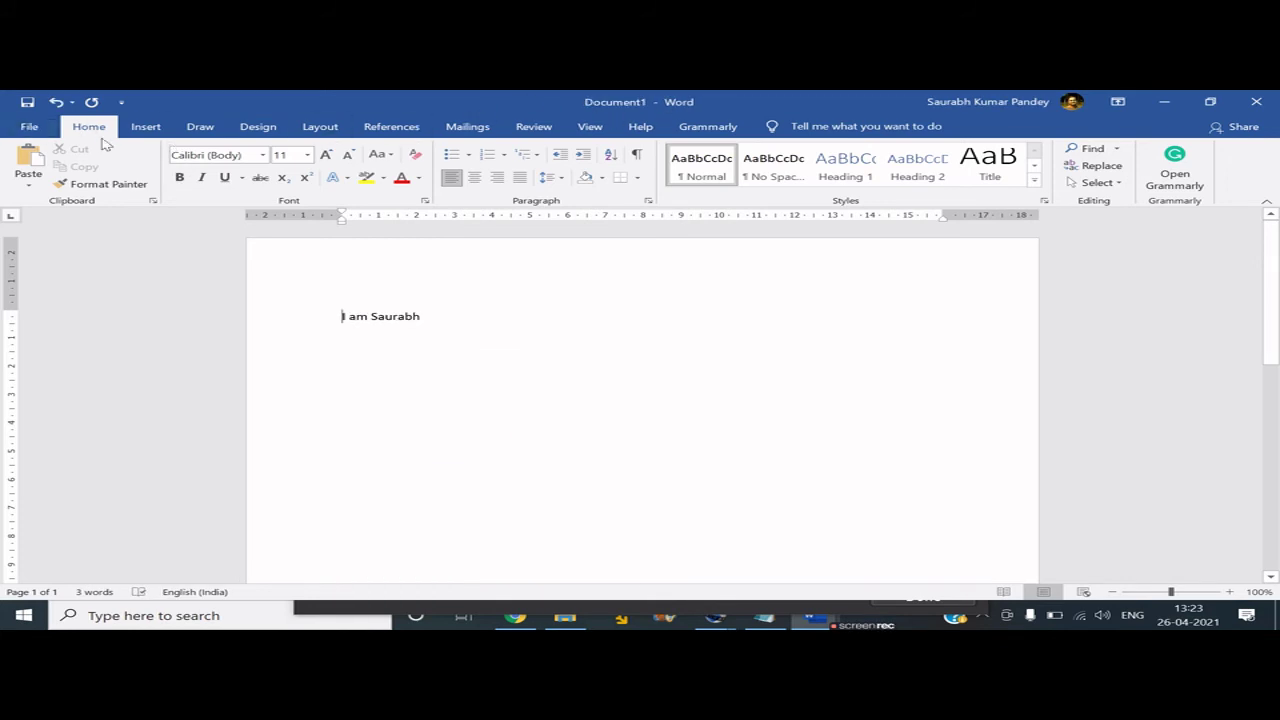
pyautogui.click(28, 127)
pyautogui.click(60, 322)
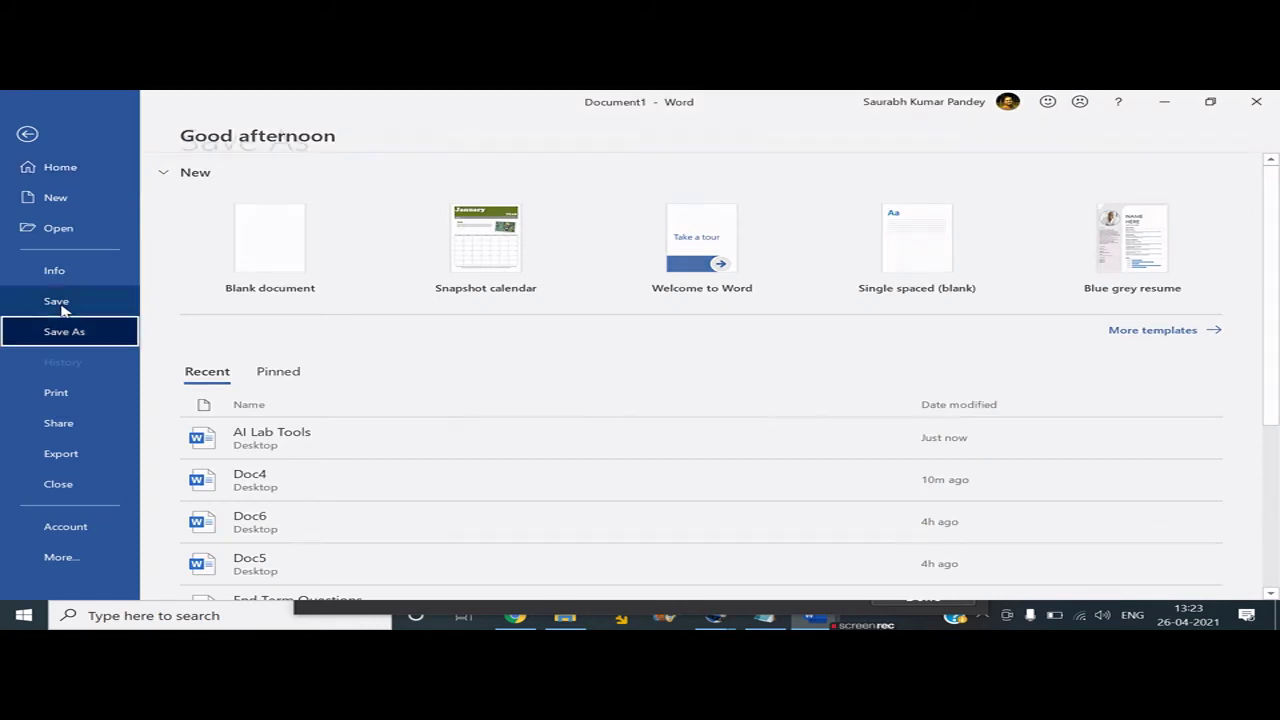
pyautogui.click(268, 400)
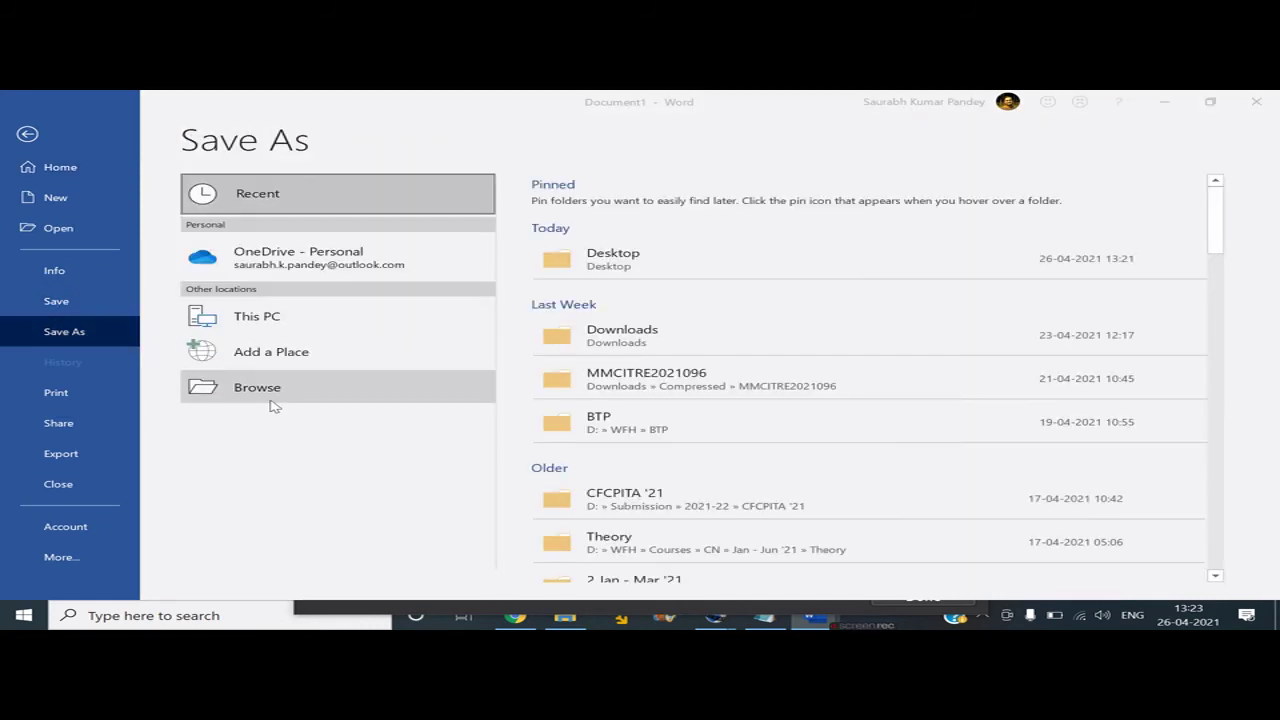
pyautogui.click(88, 206)
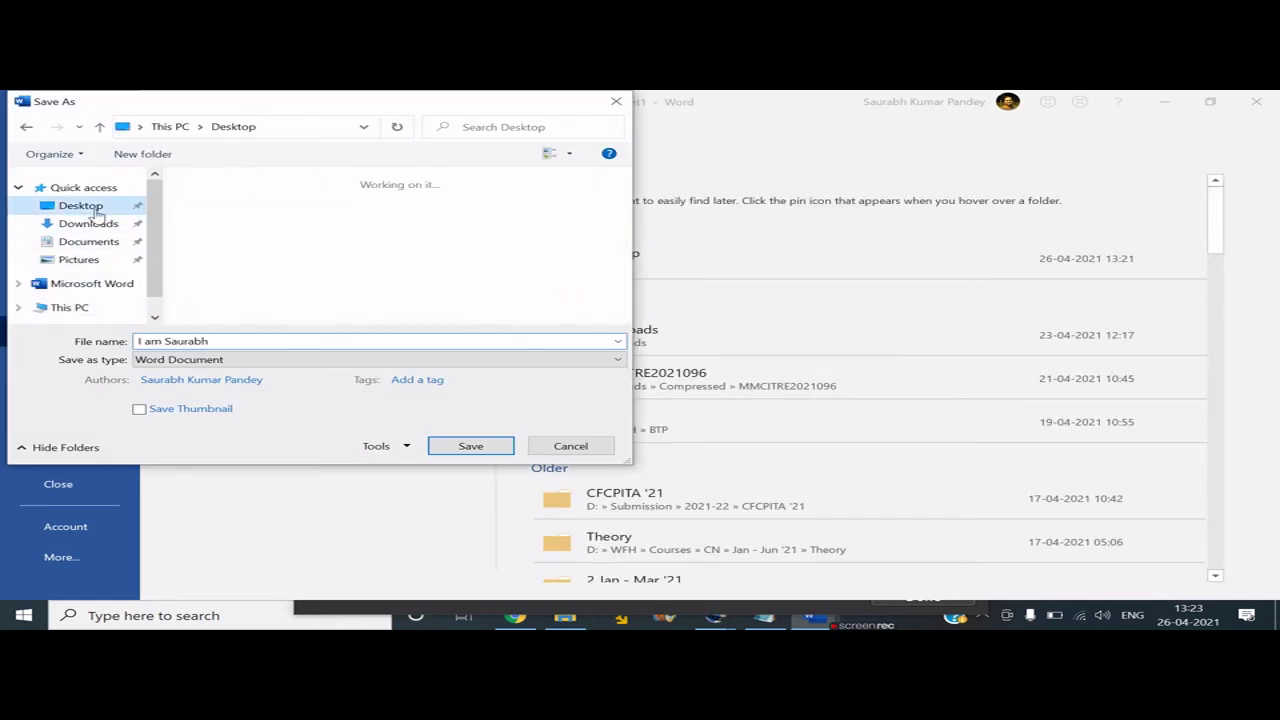
pyautogui.click(226, 341)
pyautogui.hotkey('ctrl', 'a')
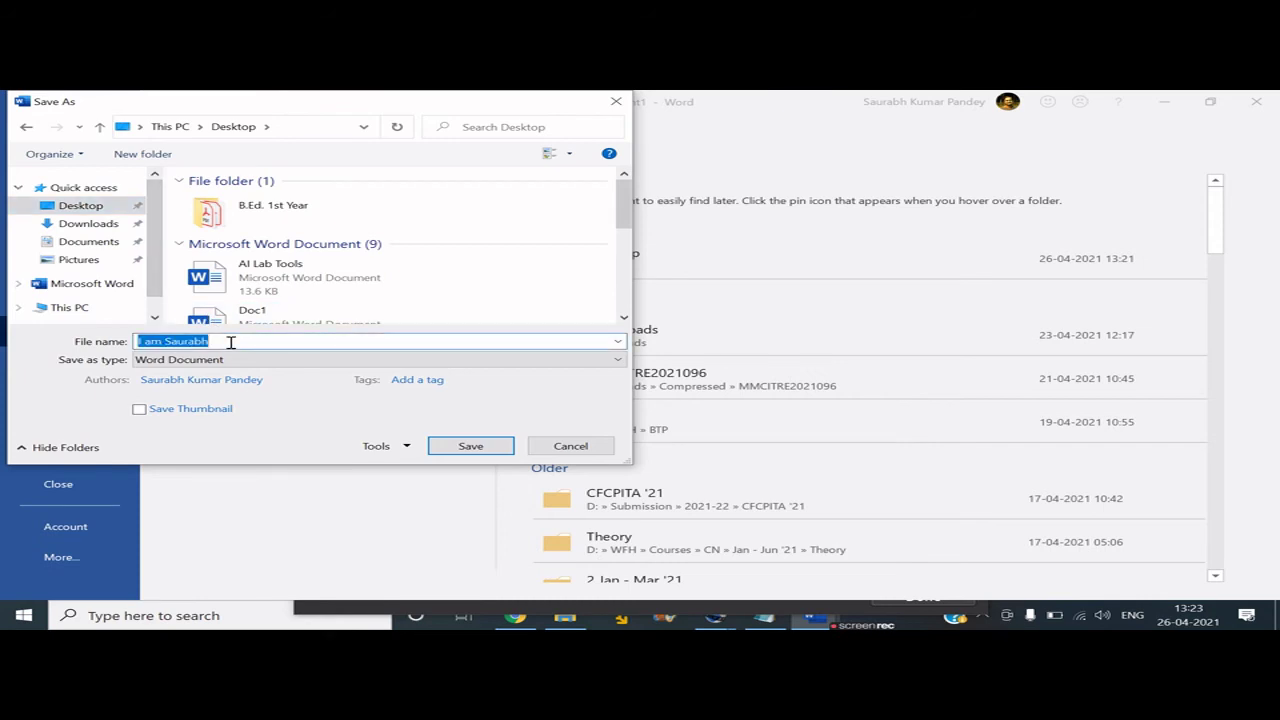
pyautogui.write('Document 1')
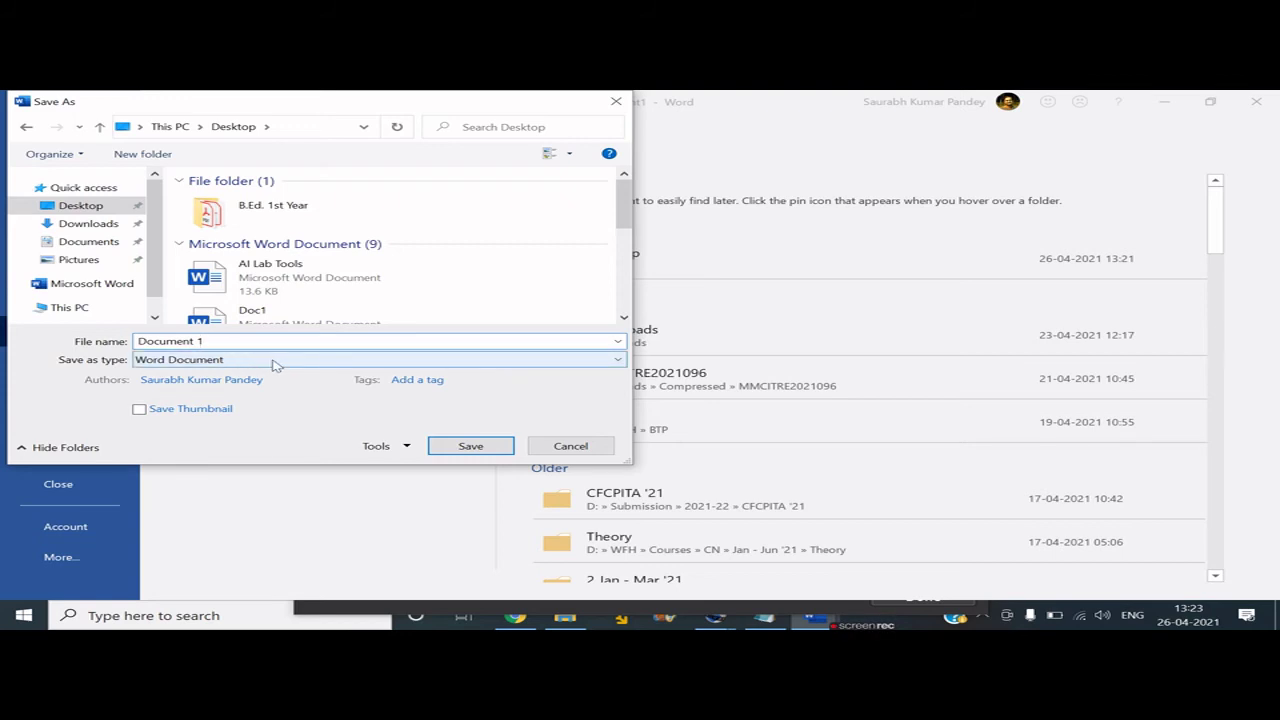
pyautogui.click(275, 366)
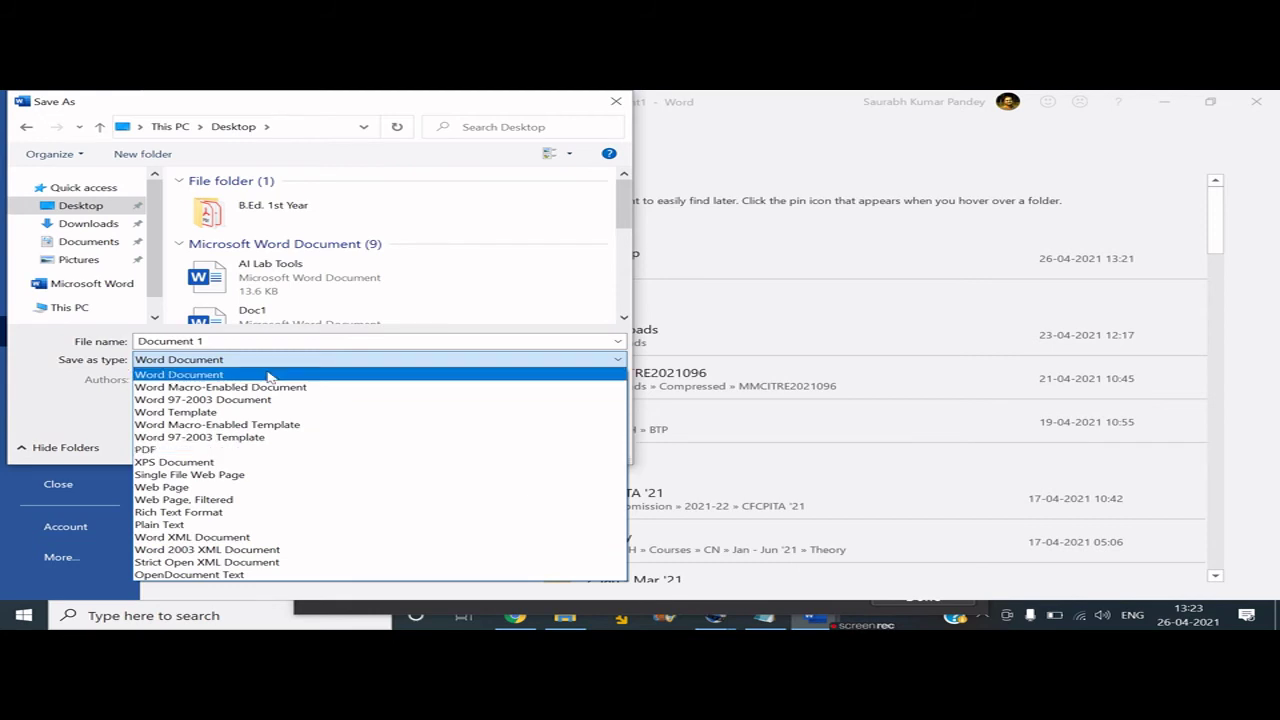
pyautogui.click(237, 365)
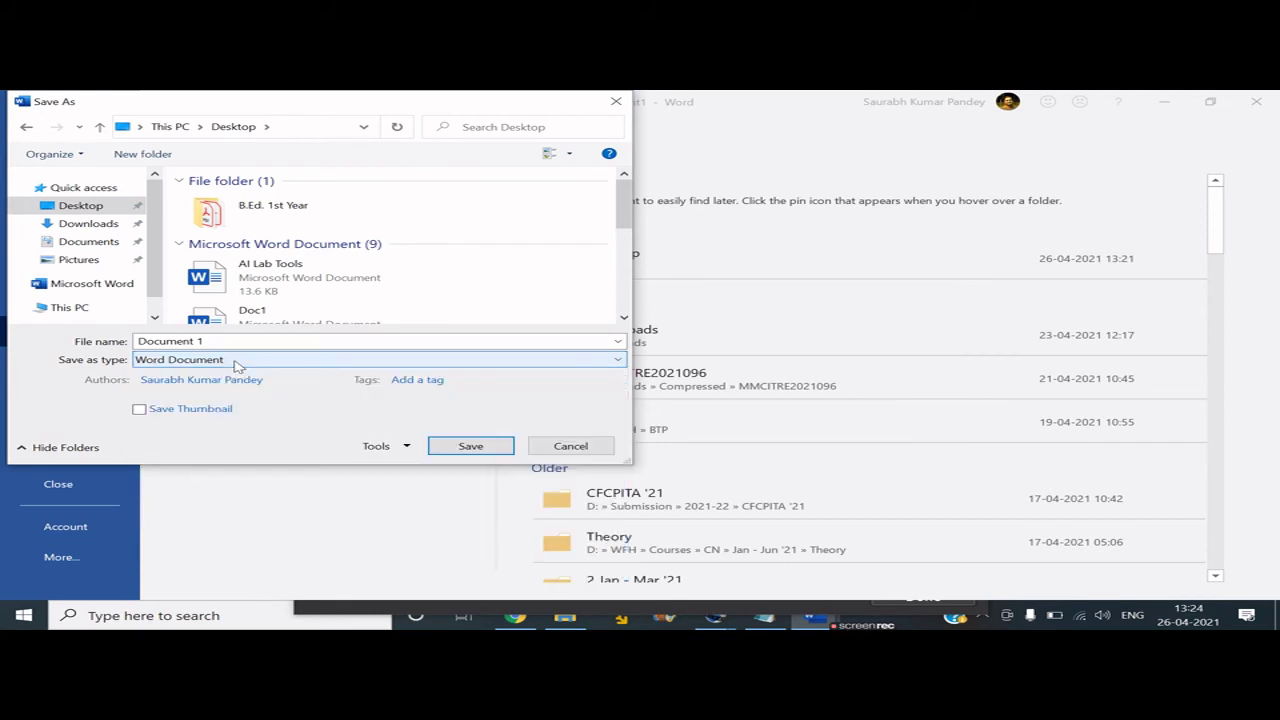
pyautogui.click(488, 446)
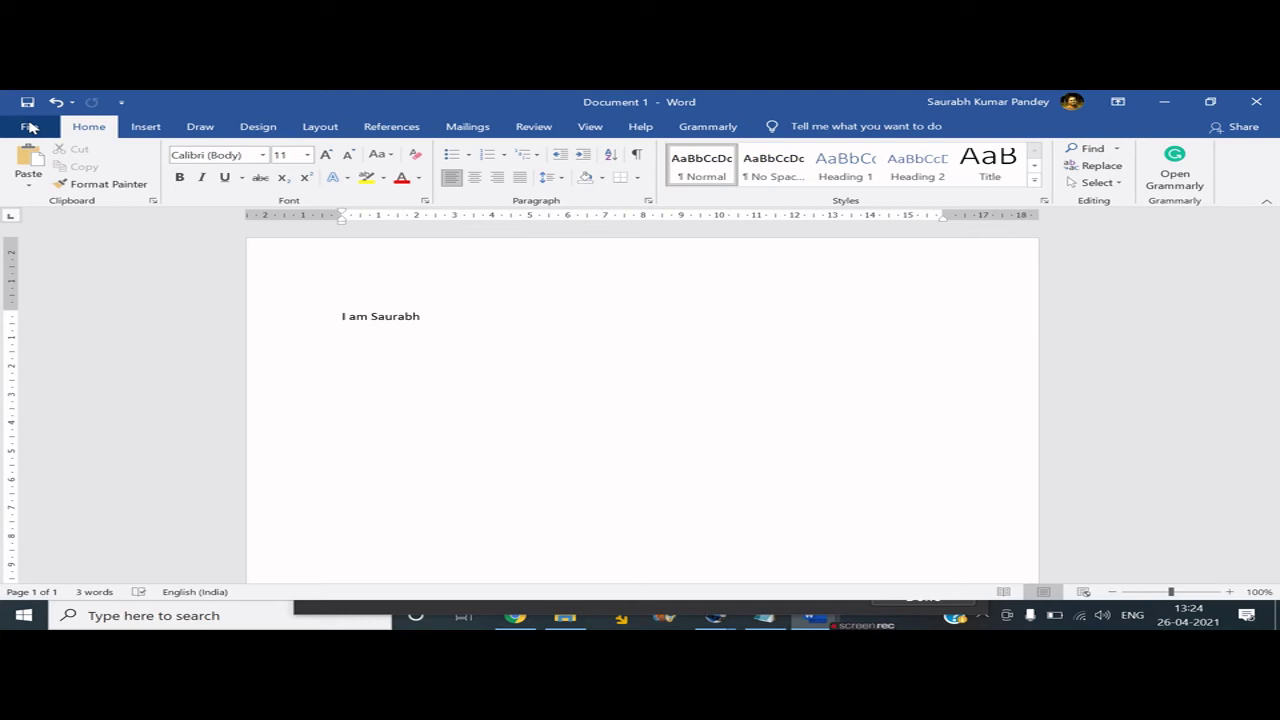
# Save the document, then Save As a copy on This PC named 'Document 2'.
pyautogui.click(29, 127)
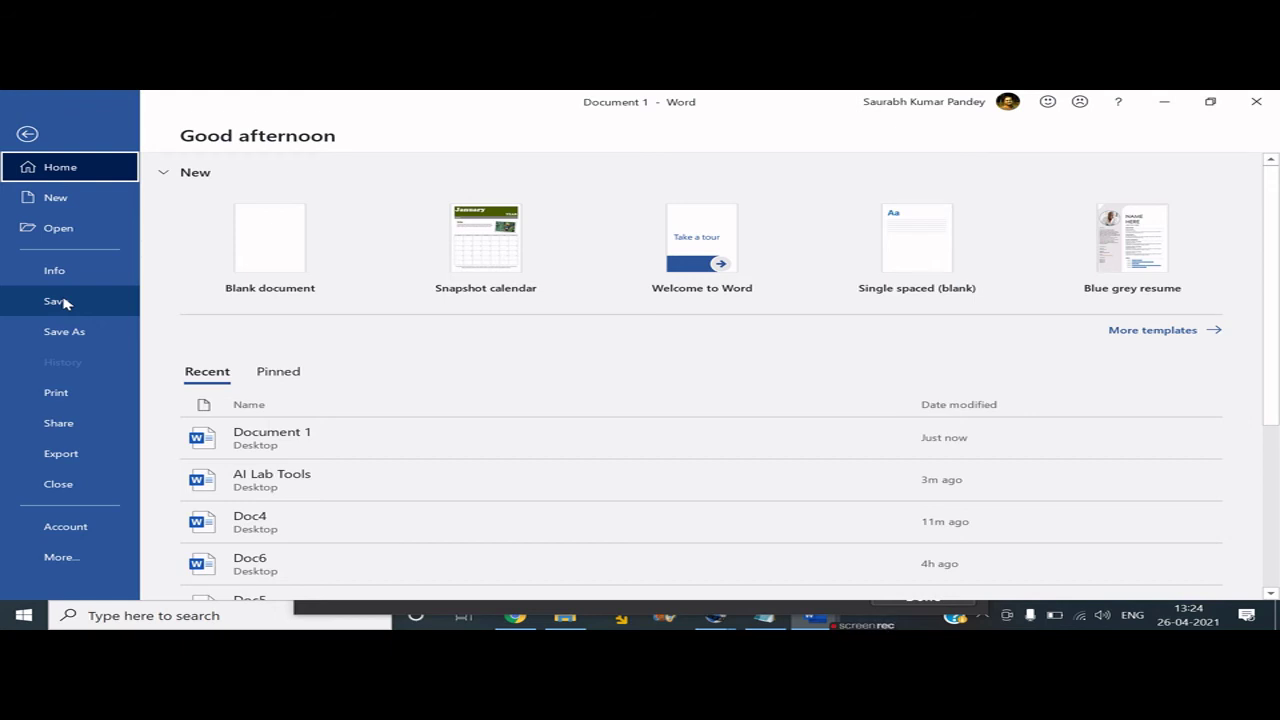
pyautogui.click(60, 302)
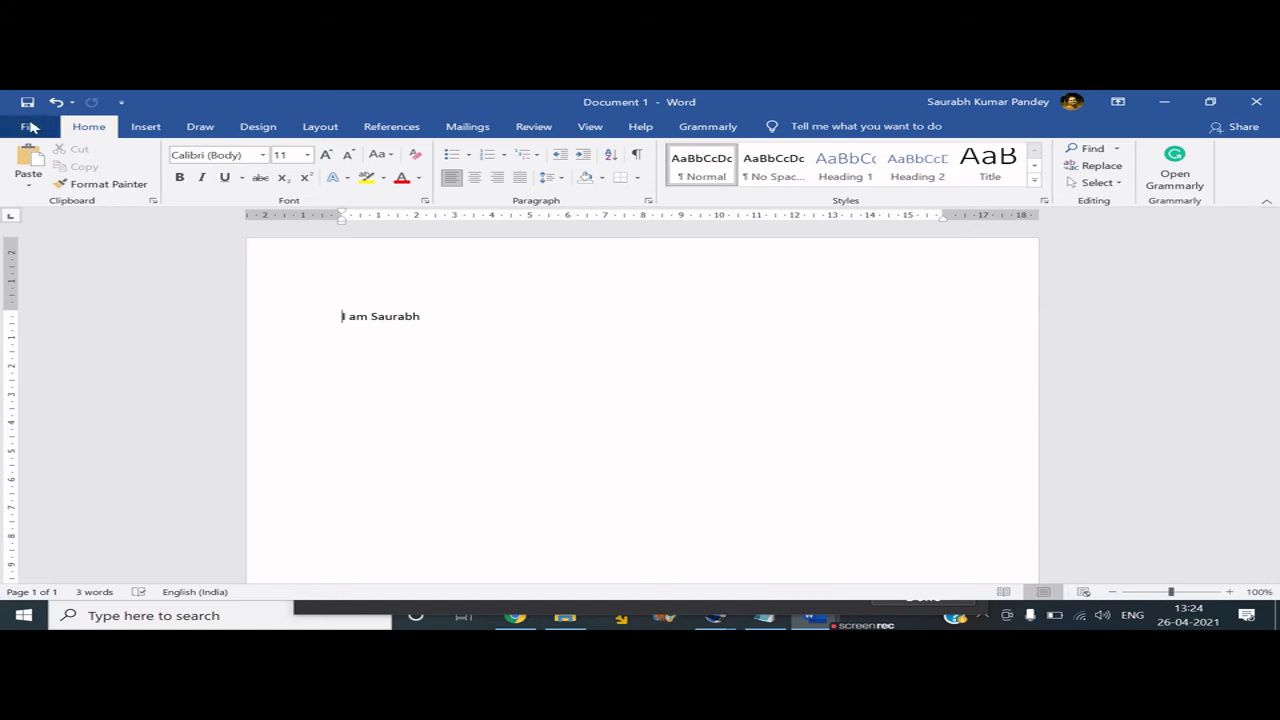
pyautogui.click(30, 126)
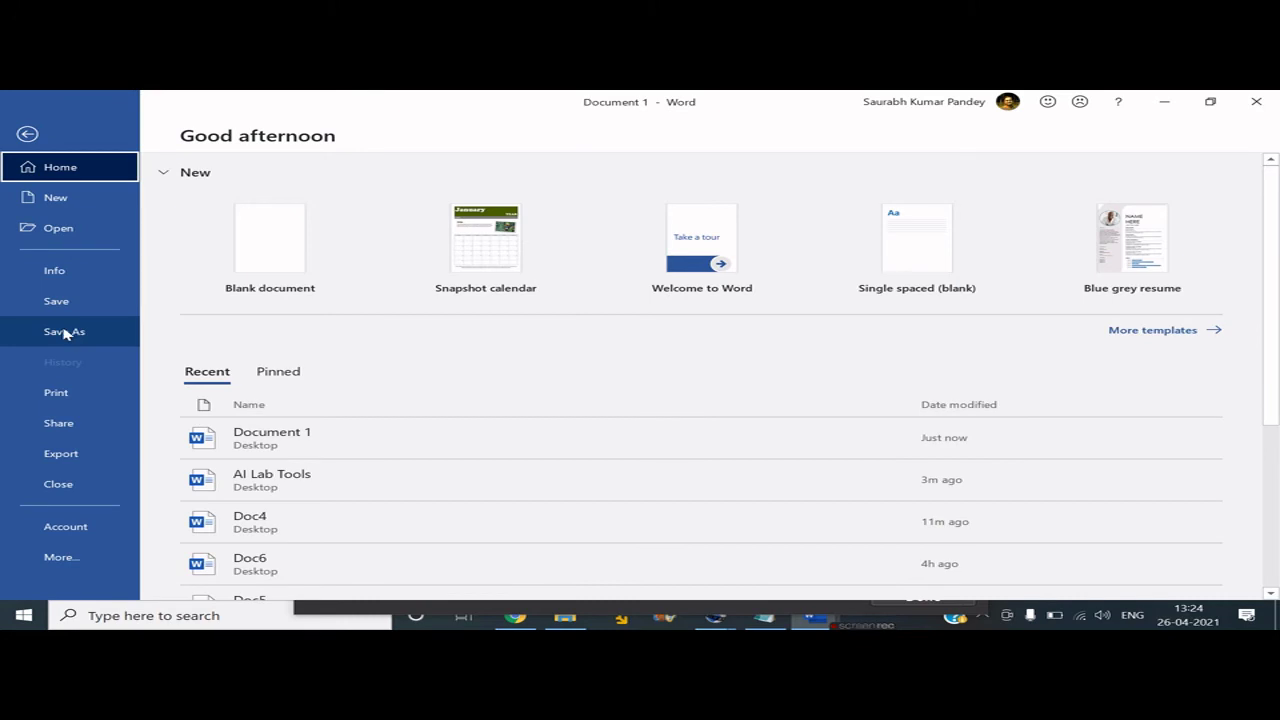
pyautogui.click(65, 333)
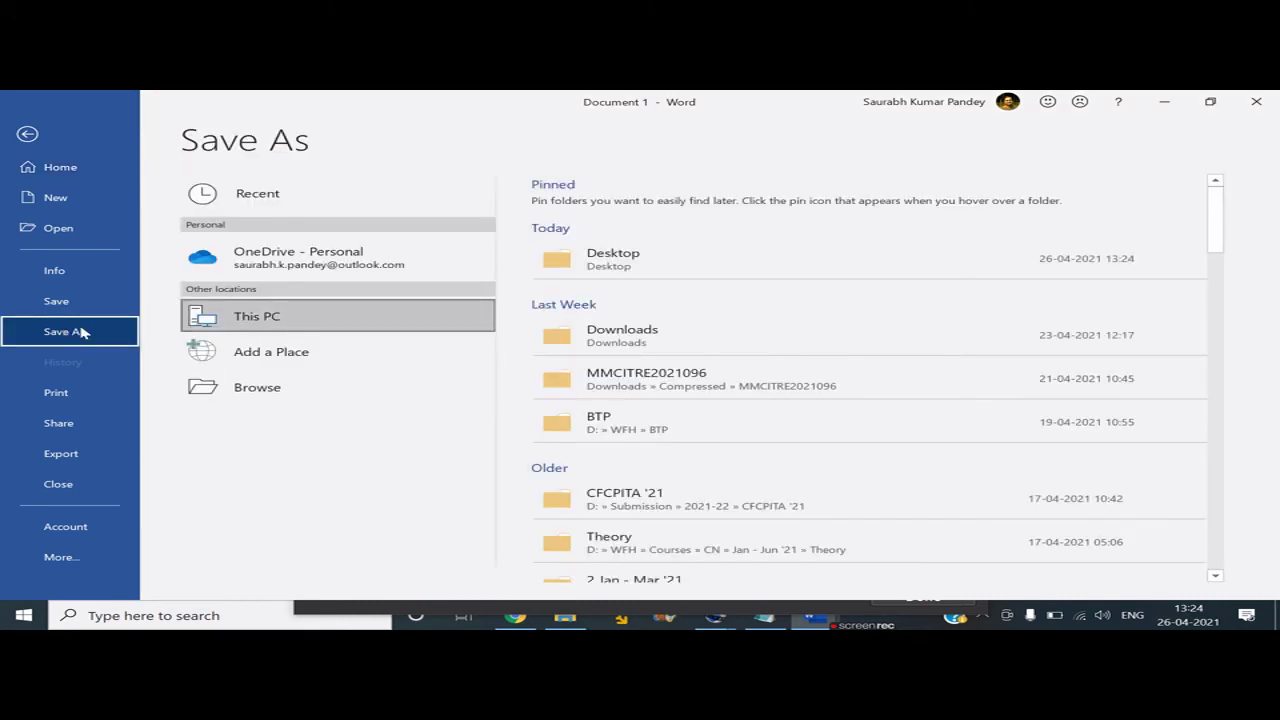
pyautogui.click(351, 396)
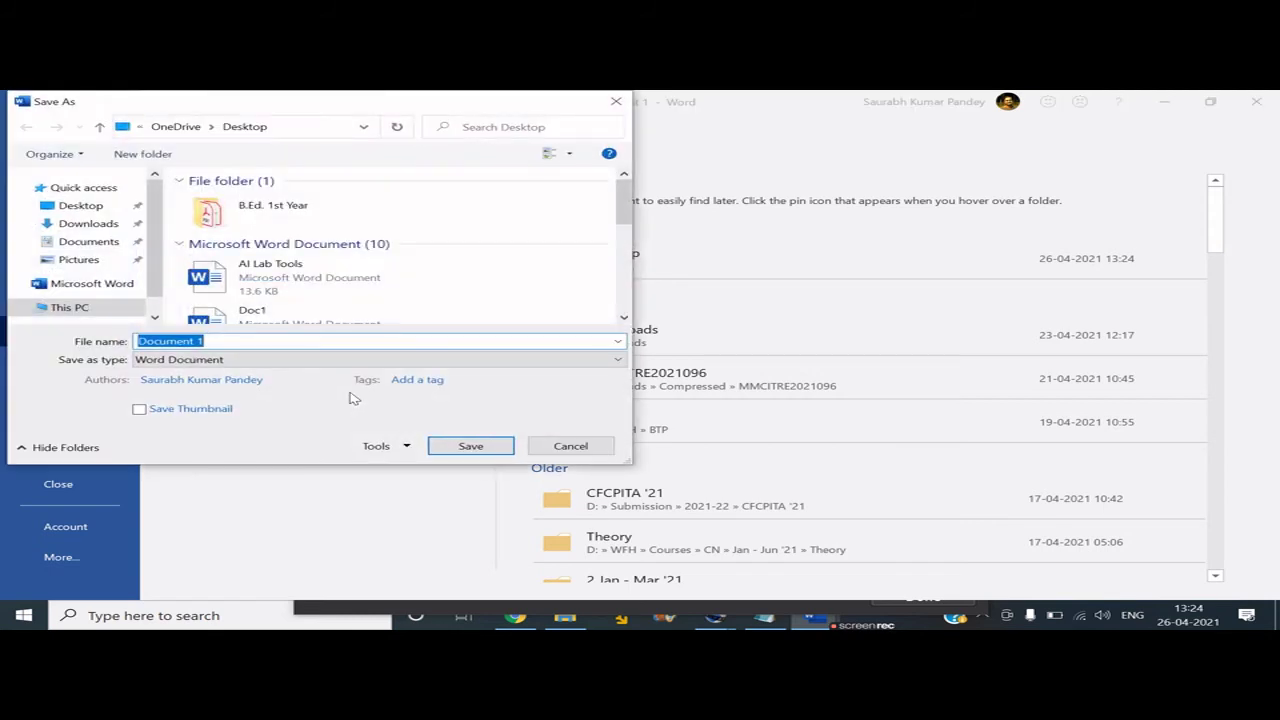
pyautogui.click(237, 340)
pyautogui.press('BackSpace')
pyautogui.write('2')
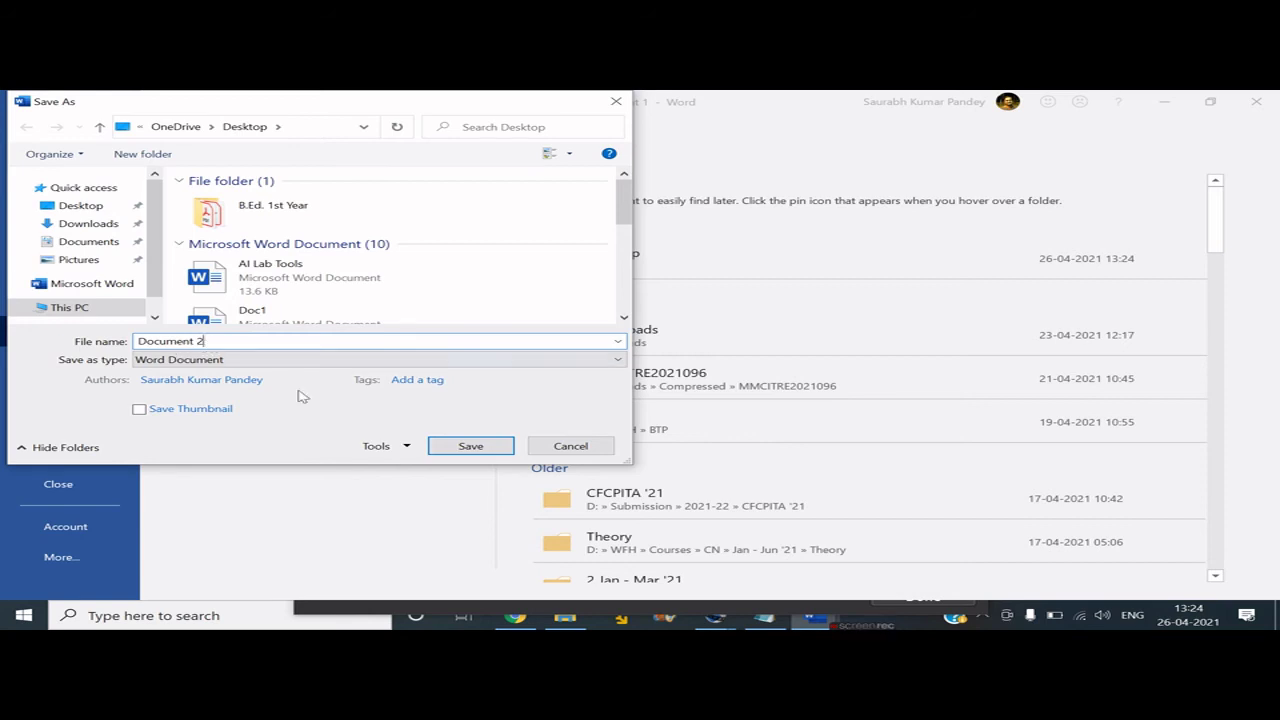
pyautogui.click(466, 448)
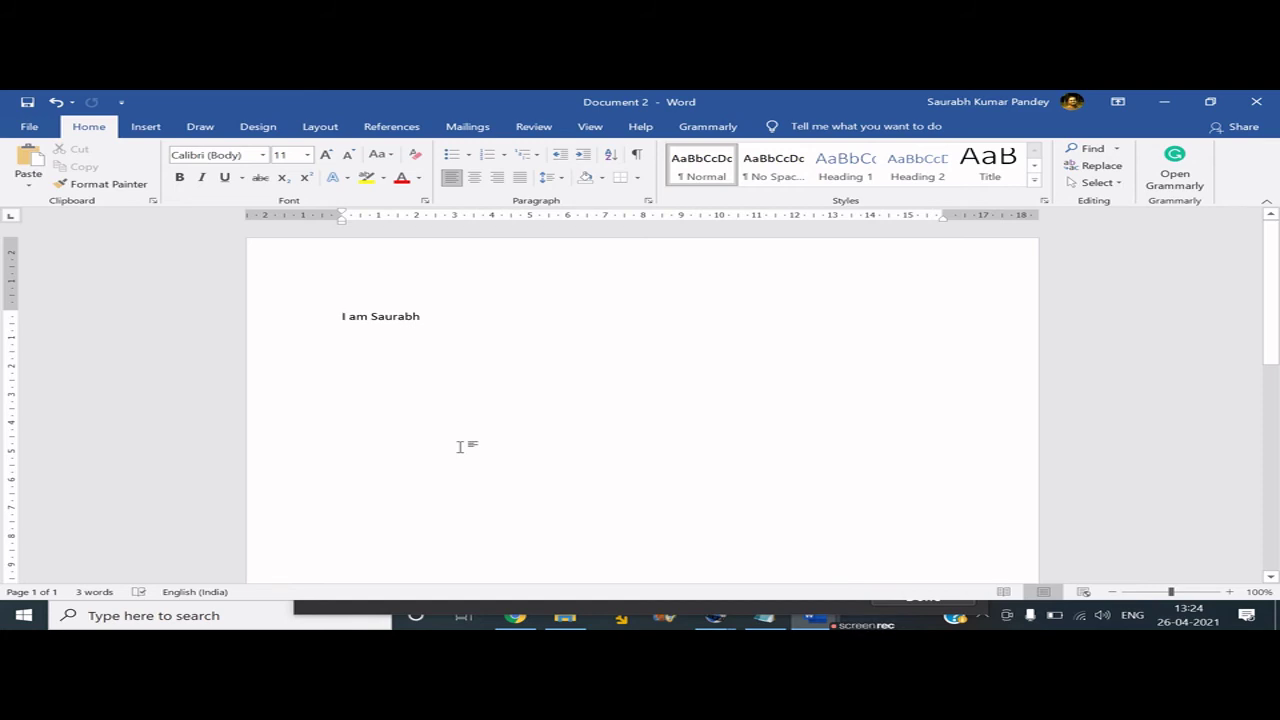
pyautogui.press('super')
pyautogui.press('super')
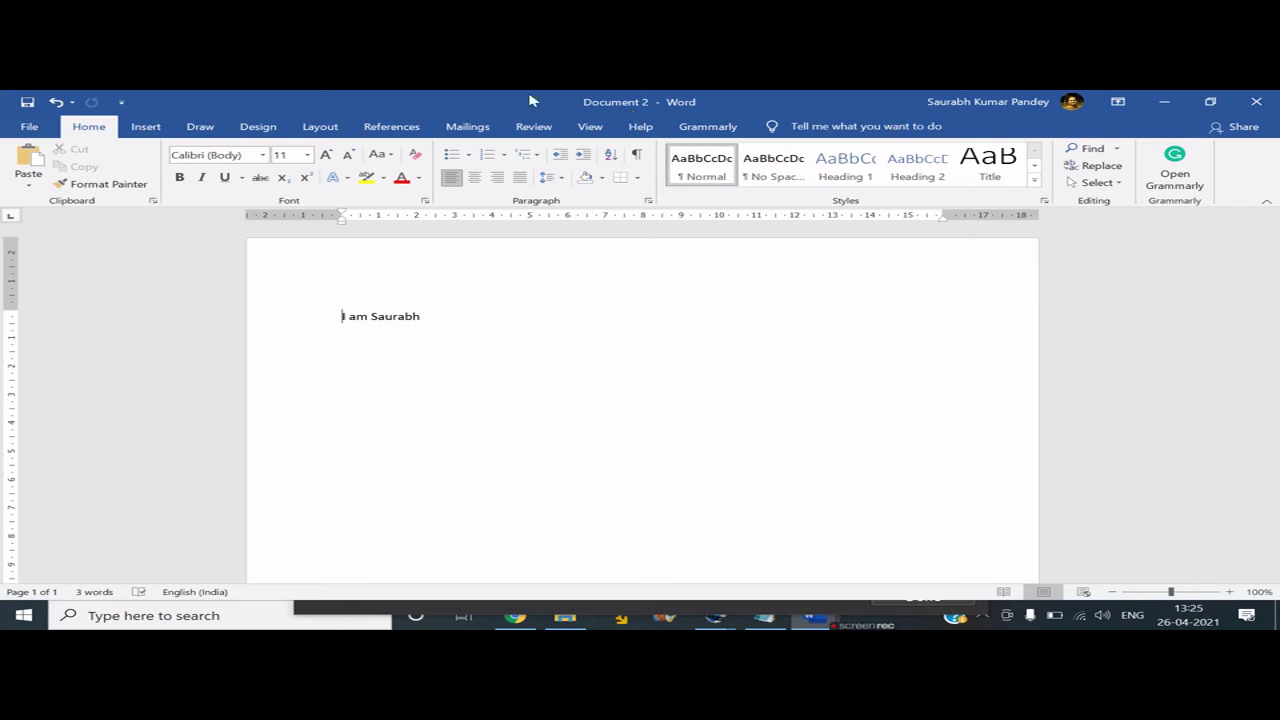
# In Print, set 10 copies and a custom page range of 1-10.
pyautogui.click(27, 128)
pyautogui.click(58, 394)
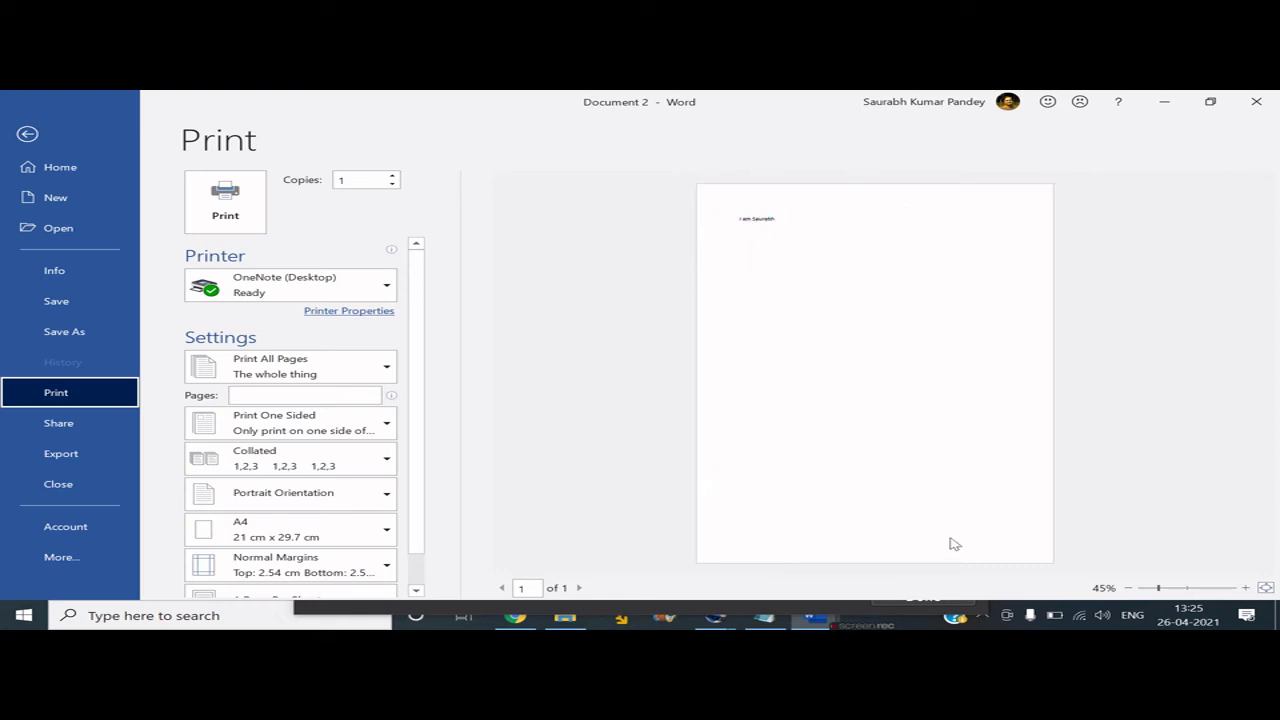
pyautogui.click(393, 177)
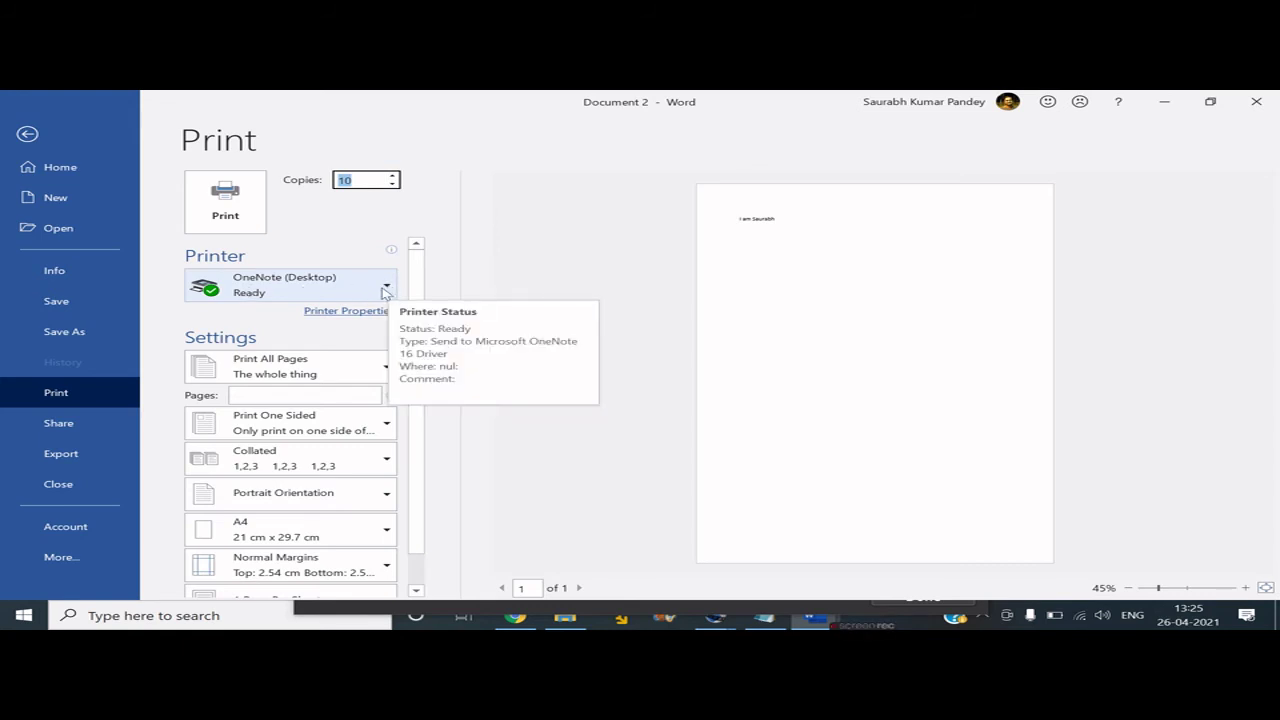
pyautogui.click(390, 372)
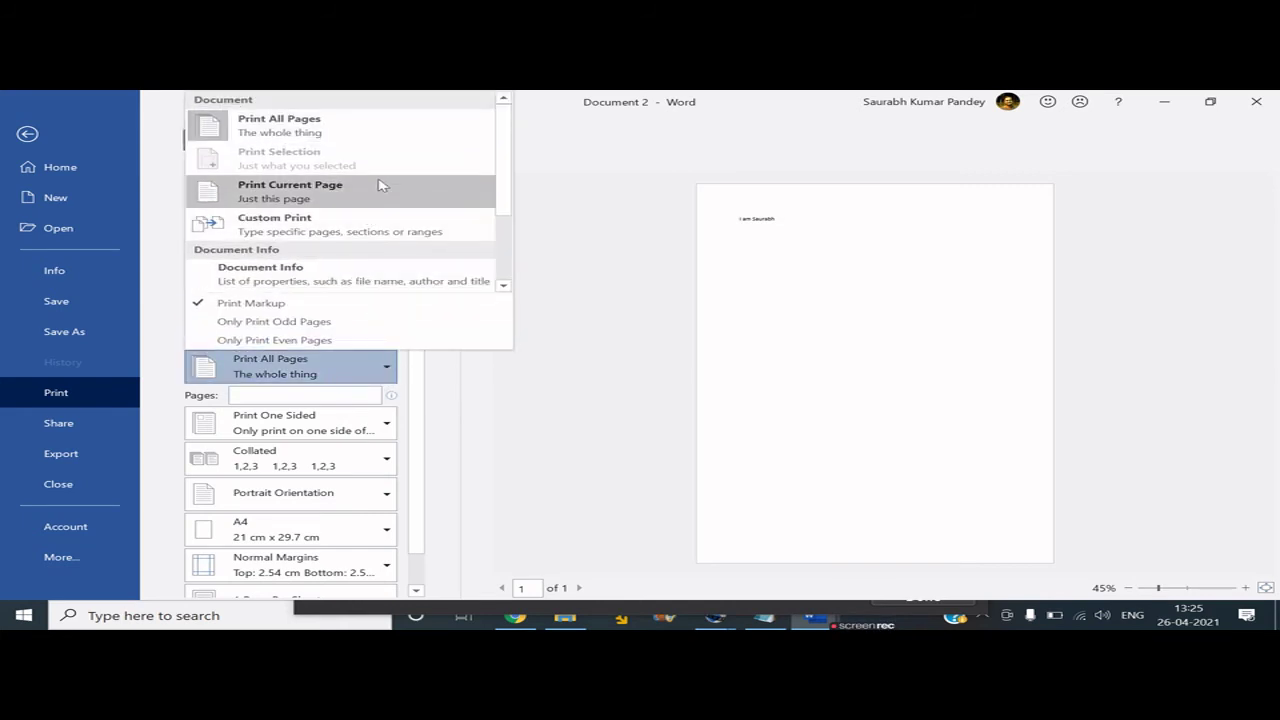
pyautogui.click(367, 236)
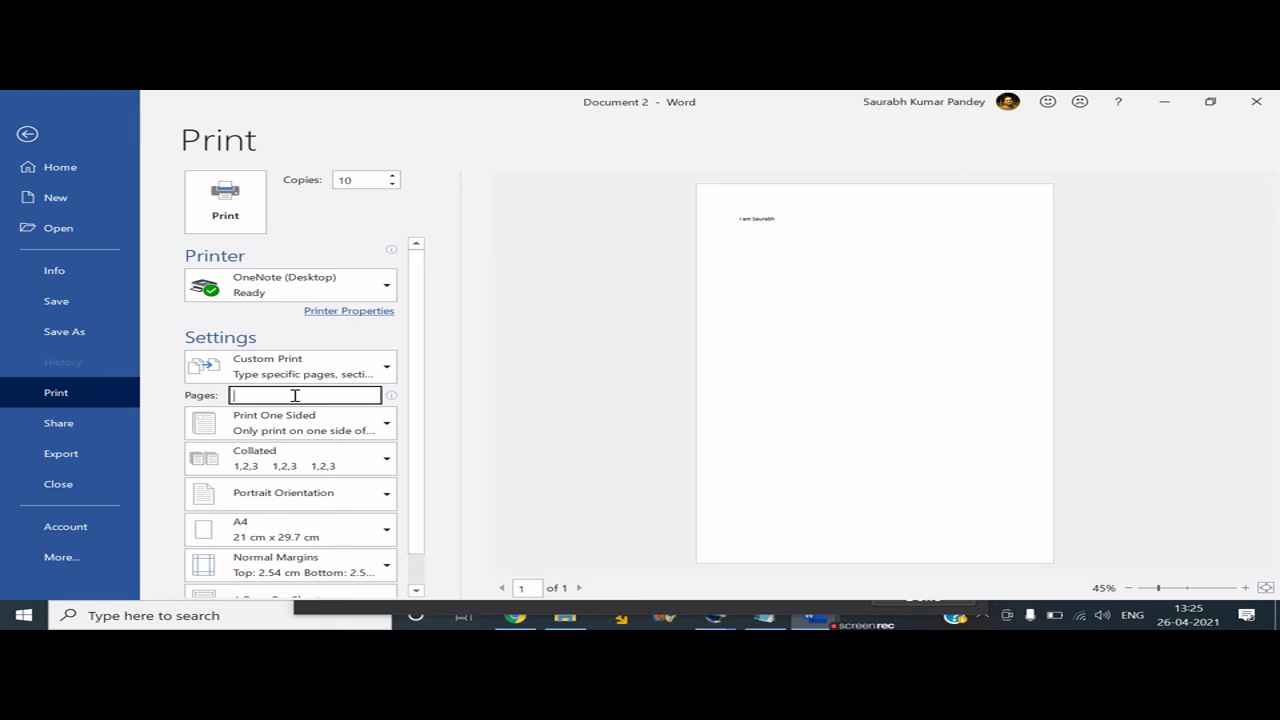
pyautogui.write('1-10')
# Keep one-sided printing, try Landscape, then return to Portrait orientation.
pyautogui.click(349, 430)
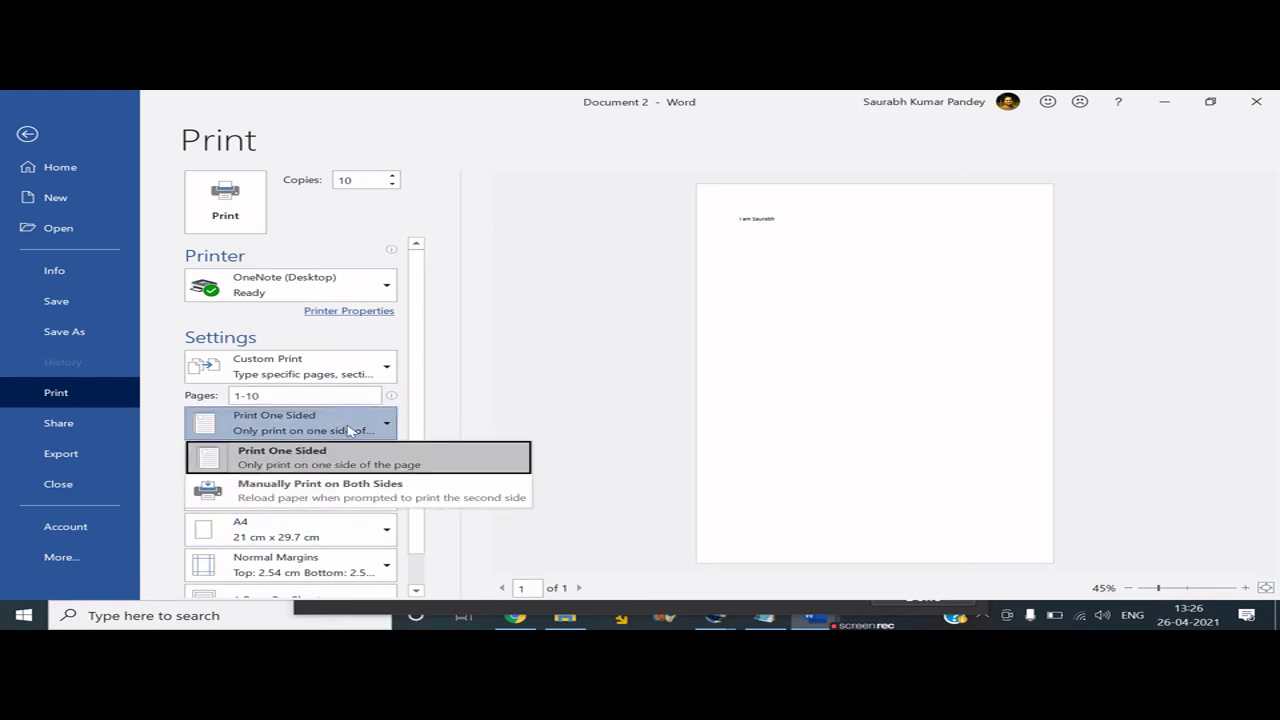
pyautogui.click(349, 430)
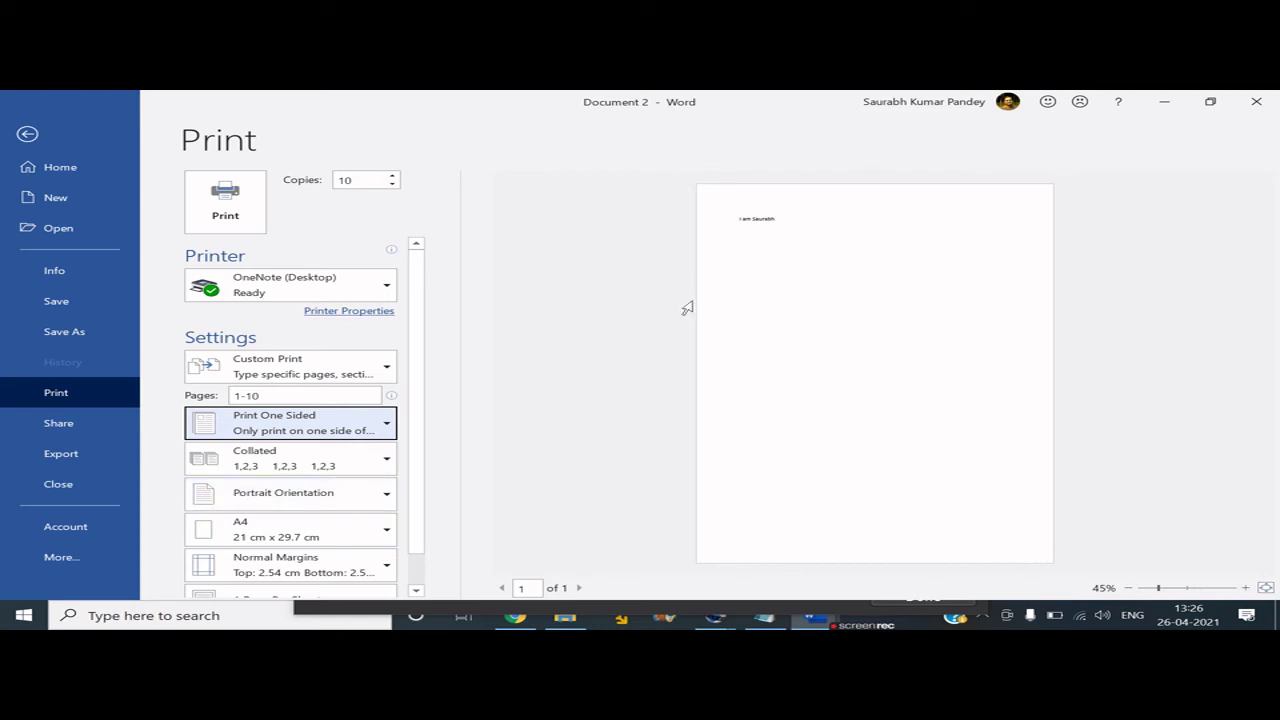
pyautogui.click(386, 500)
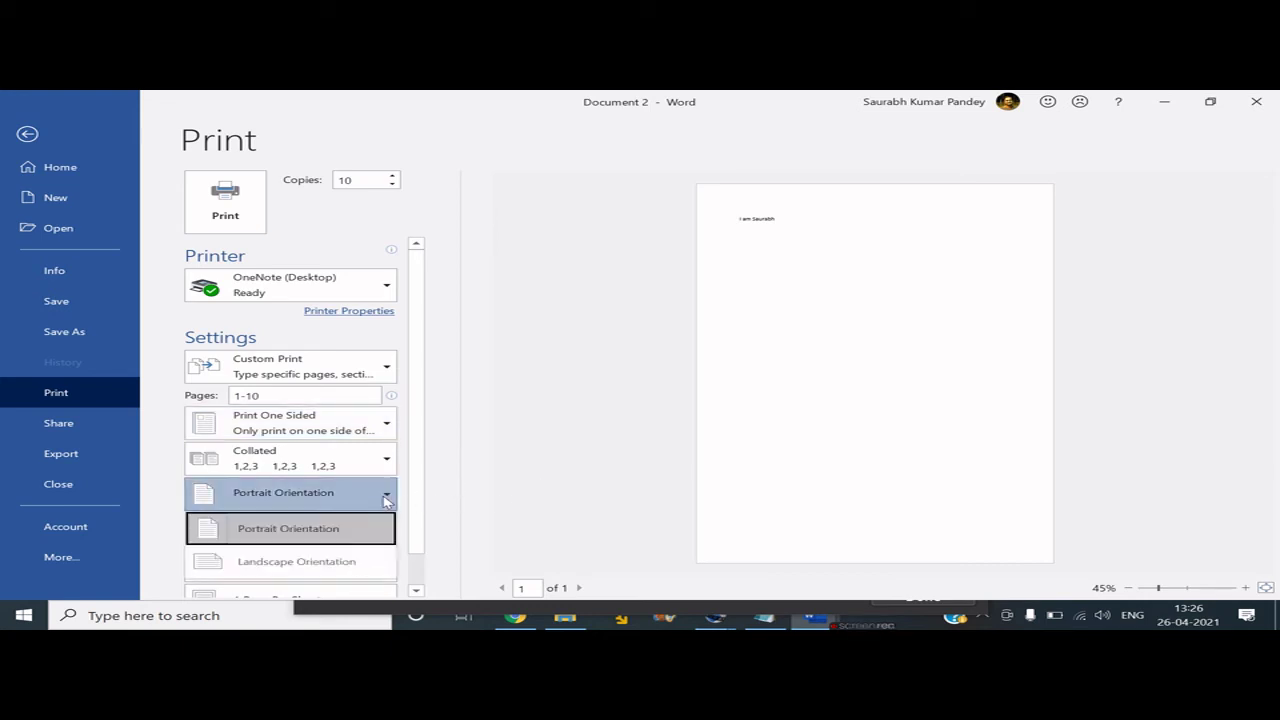
pyautogui.click(305, 563)
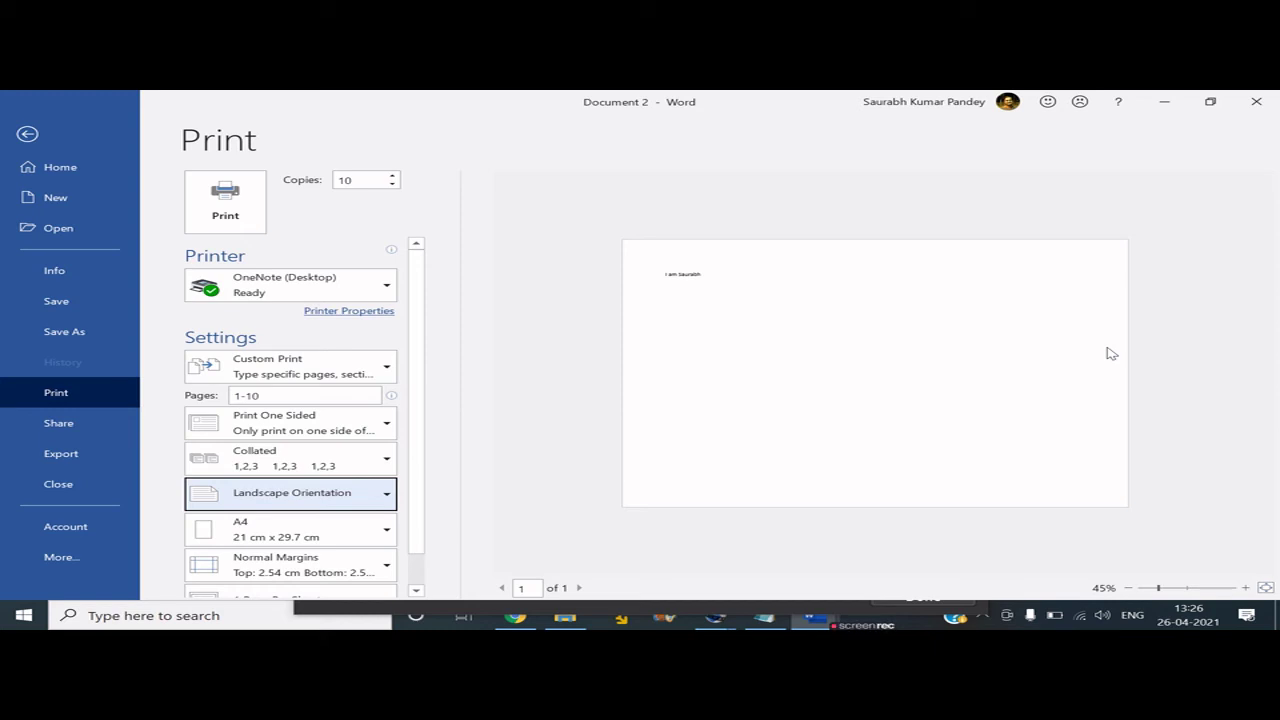
pyautogui.click(365, 491)
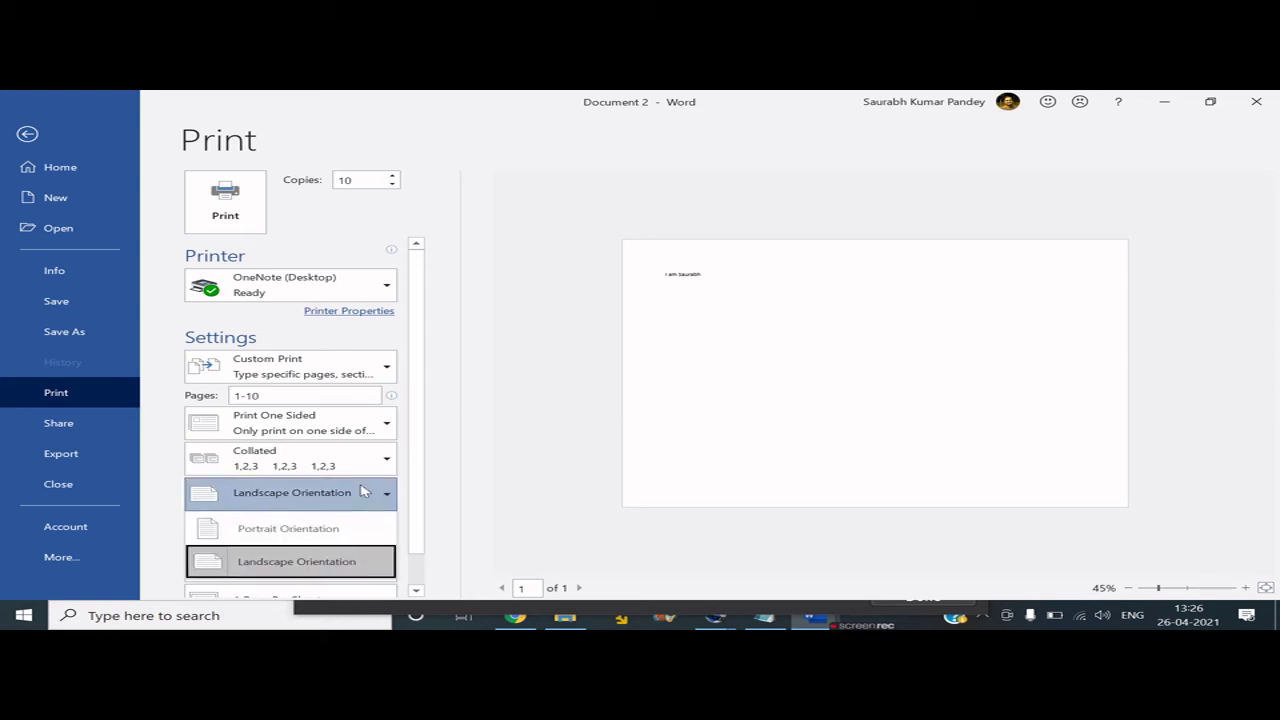
pyautogui.click(290, 528)
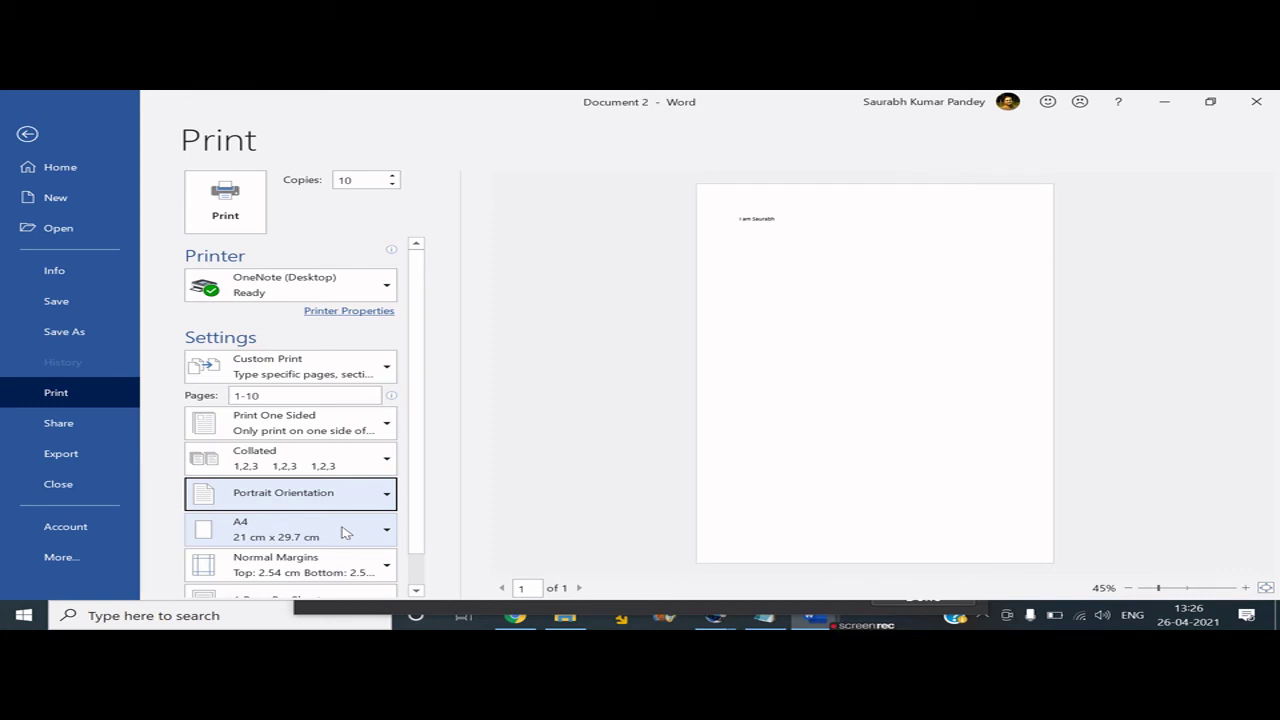
pyautogui.click(387, 535)
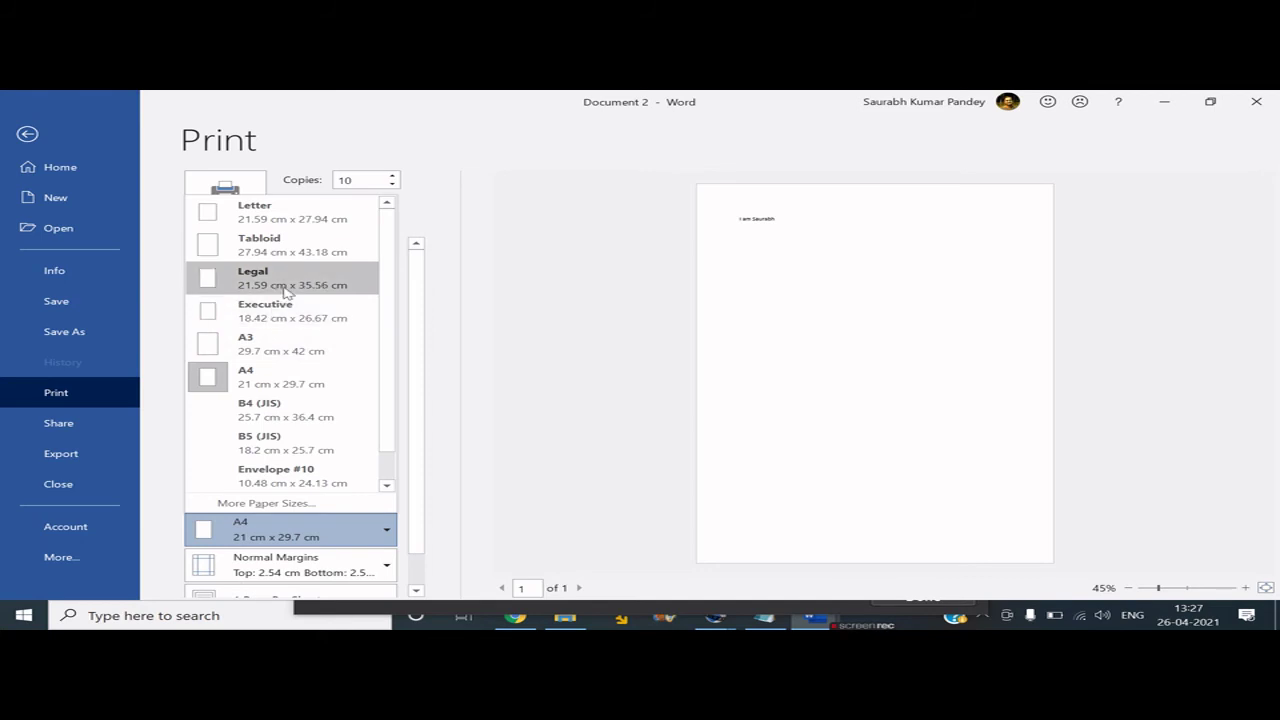
pyautogui.click(272, 530)
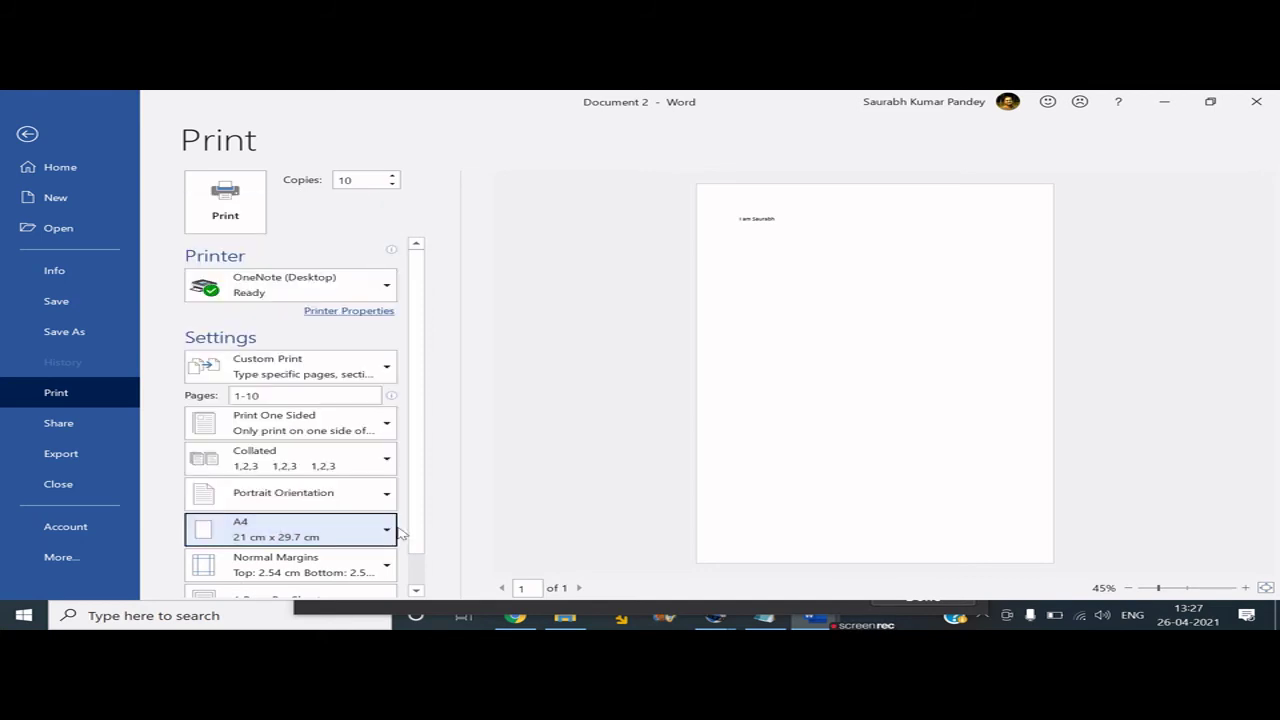
pyautogui.scroll(-1, 416, 533)
pyautogui.click(313, 530)
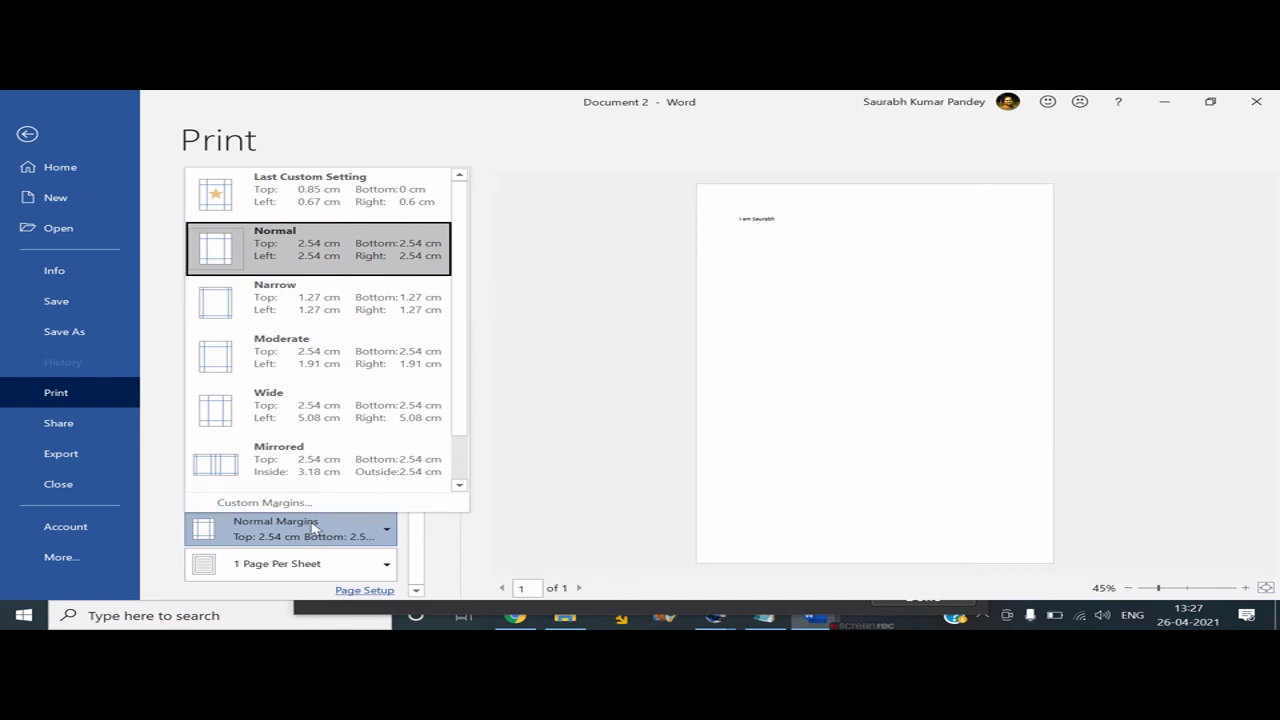
pyautogui.click(313, 530)
pyautogui.click(380, 565)
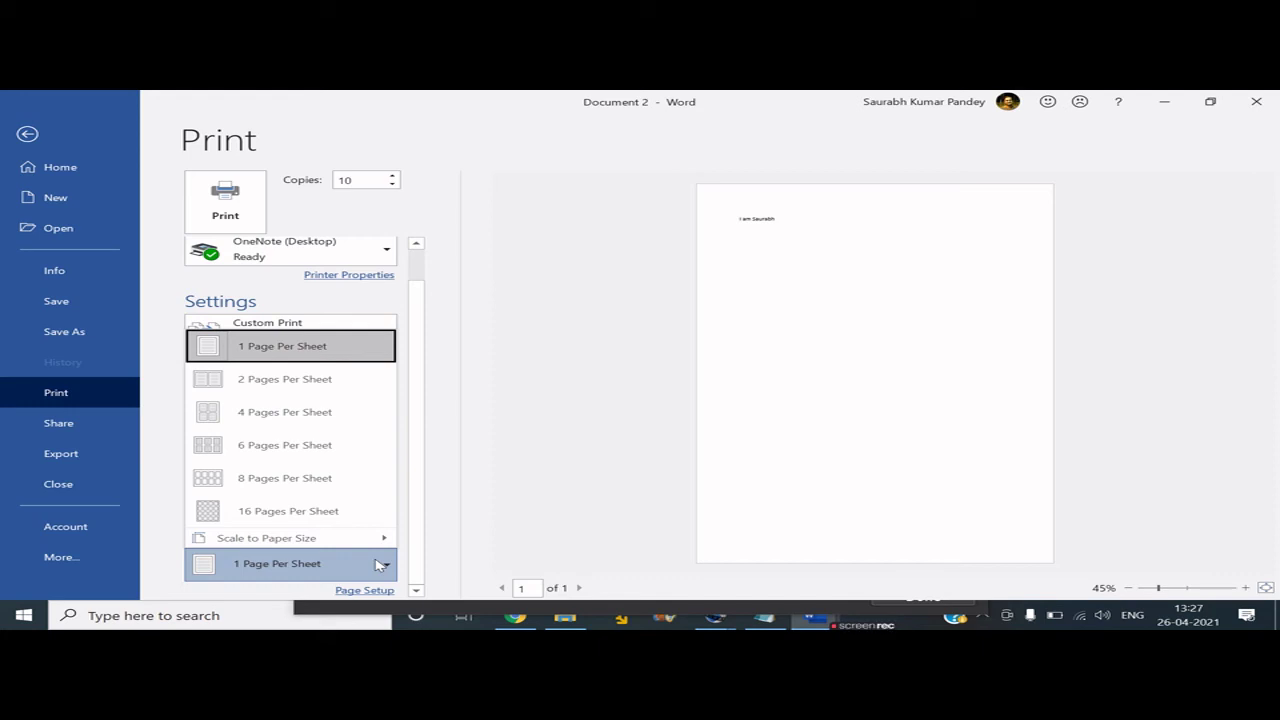
pyautogui.click(320, 565)
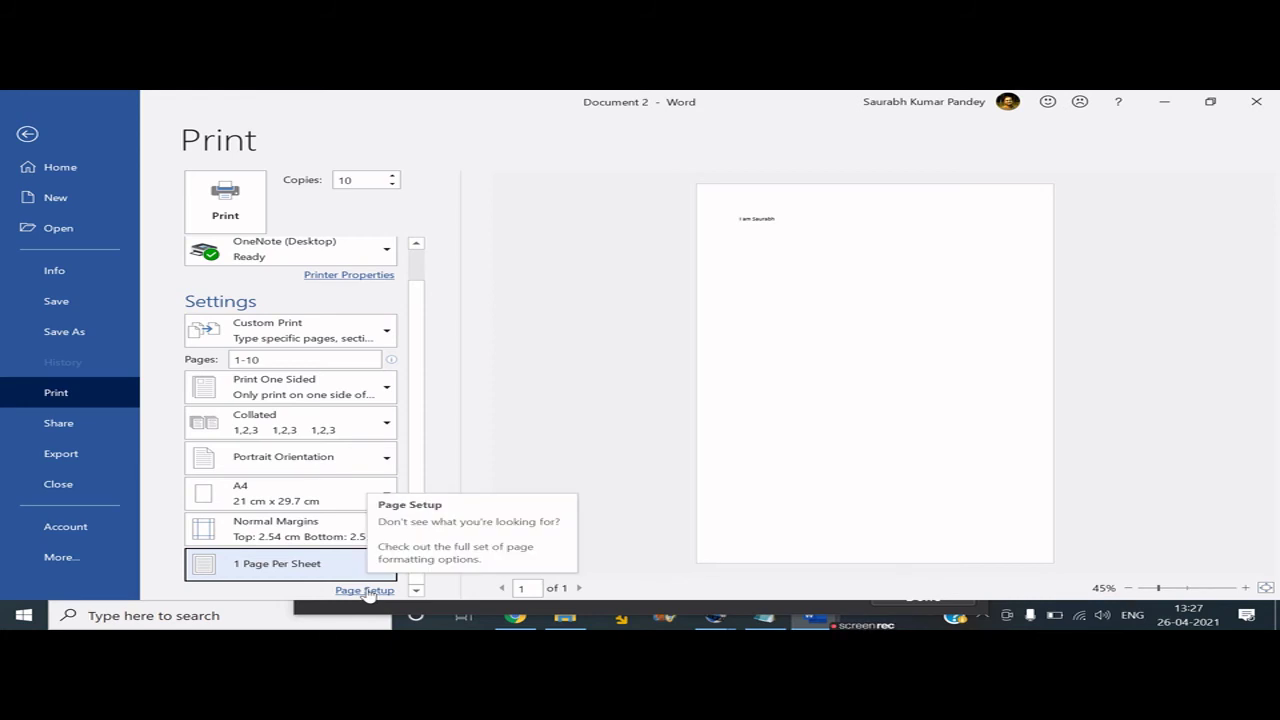
pyautogui.click(365, 591)
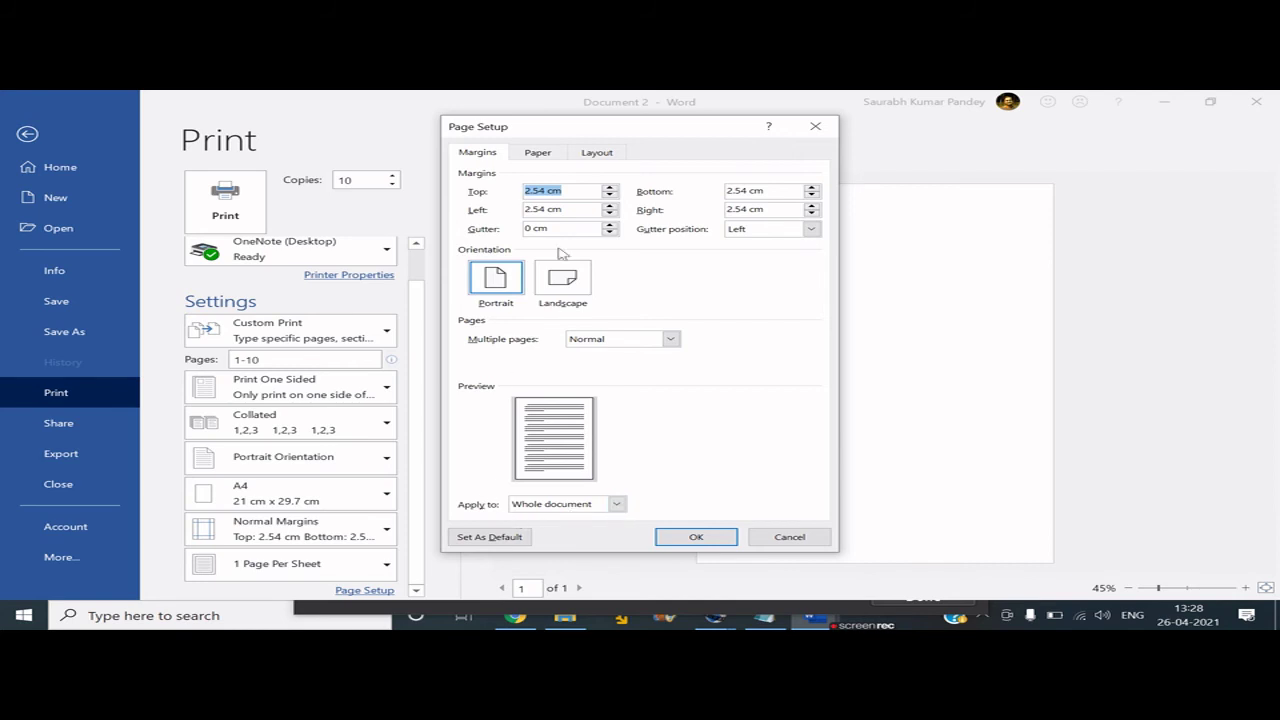
pyautogui.click(540, 154)
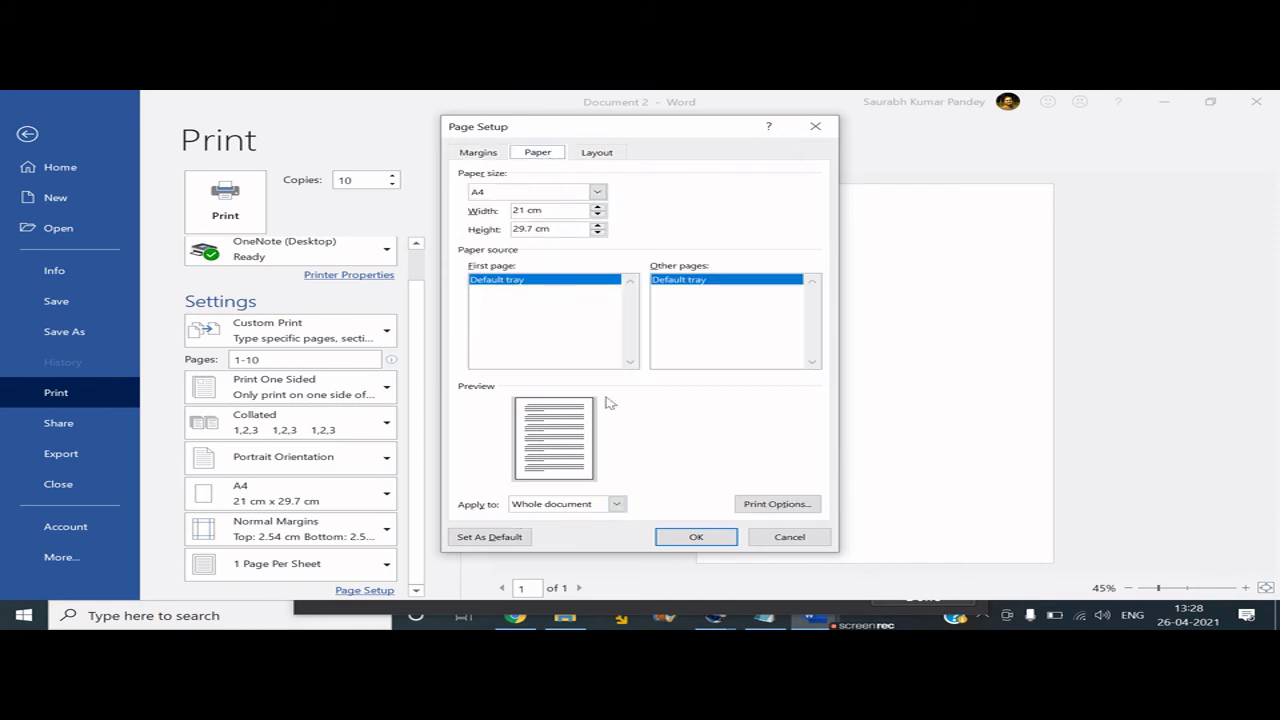
pyautogui.click(610, 156)
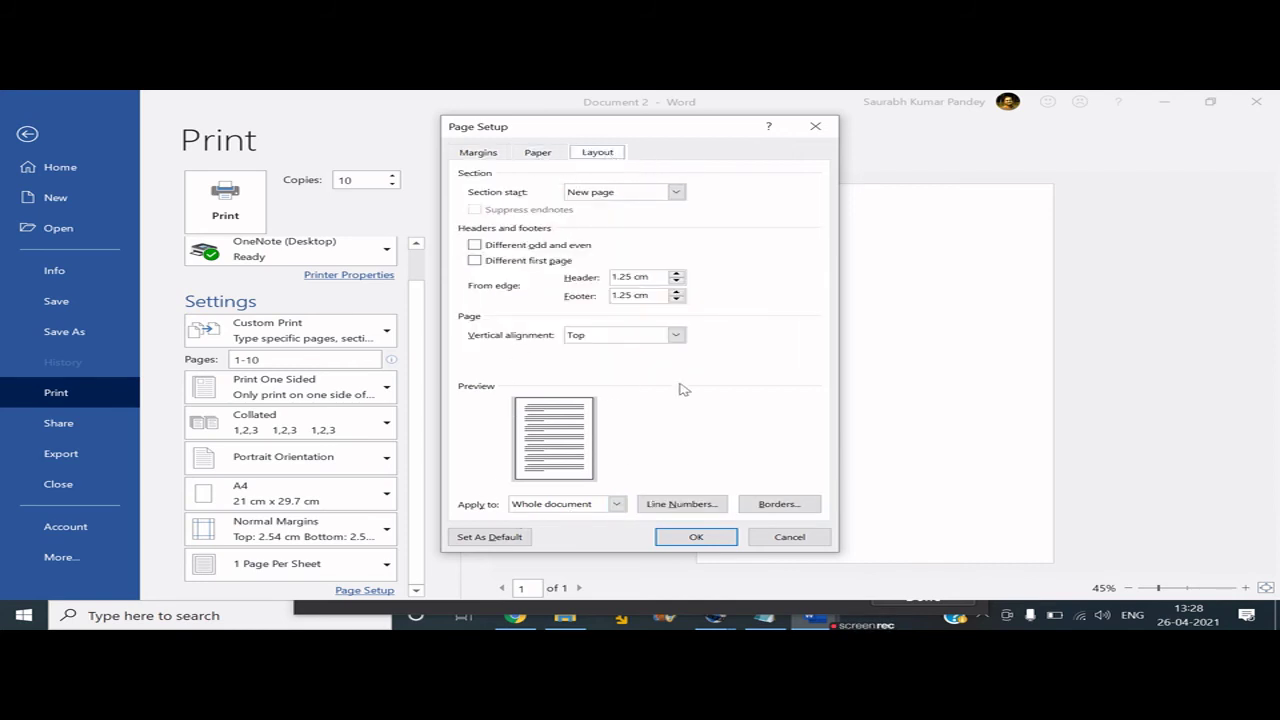
pyautogui.click(795, 537)
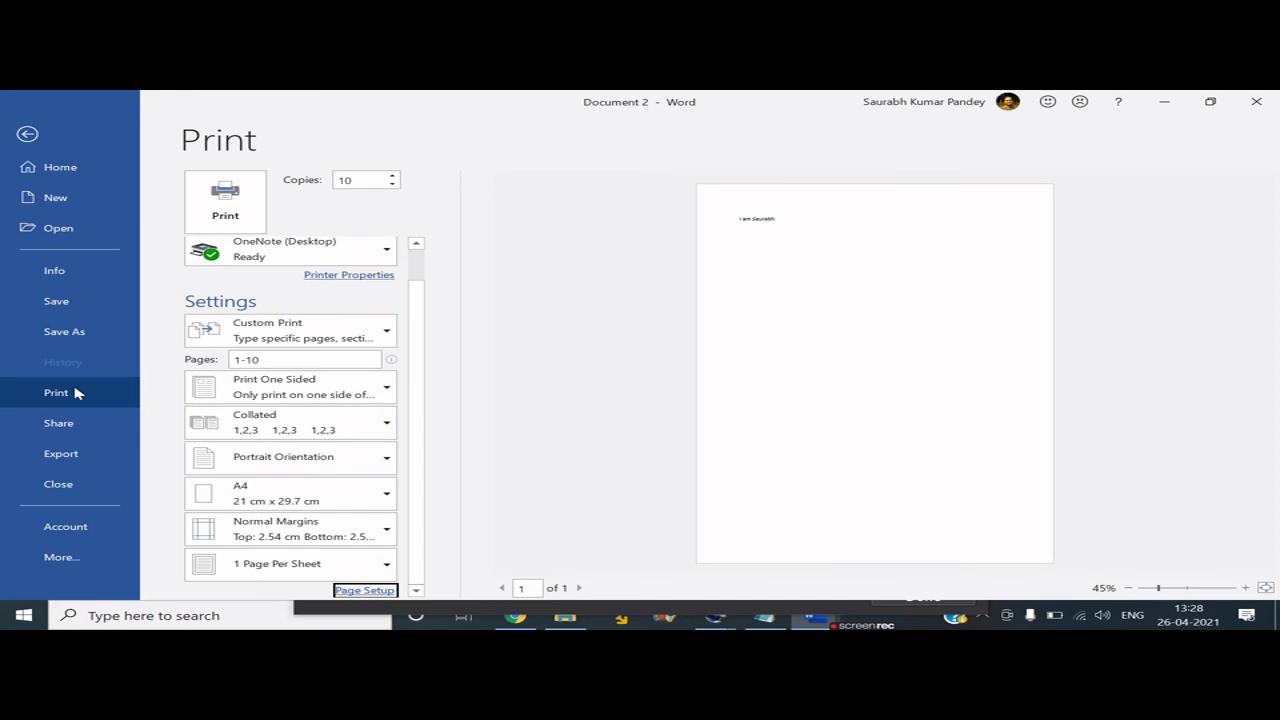
# Open the Share page from the File backstage menu.
pyautogui.click(60, 423)
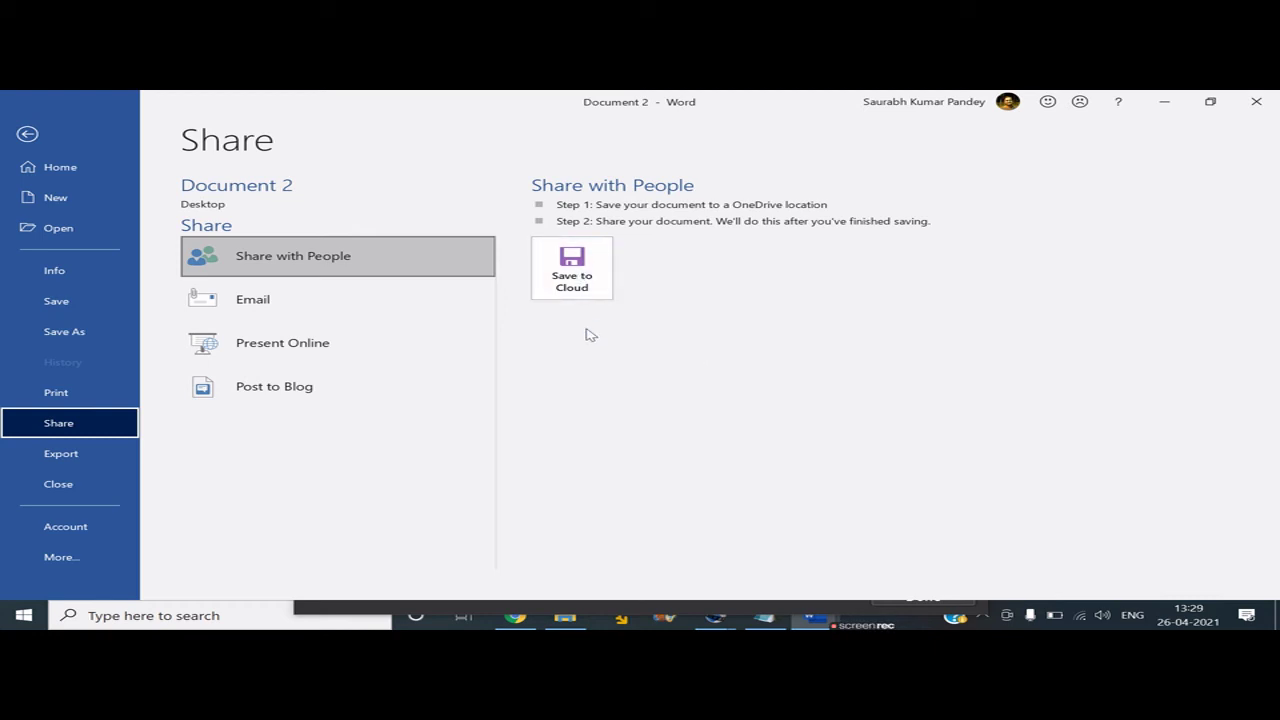
# Browse the Email, Present Online and Post to Blog sharing options, then go to Export.
pyautogui.click(322, 304)
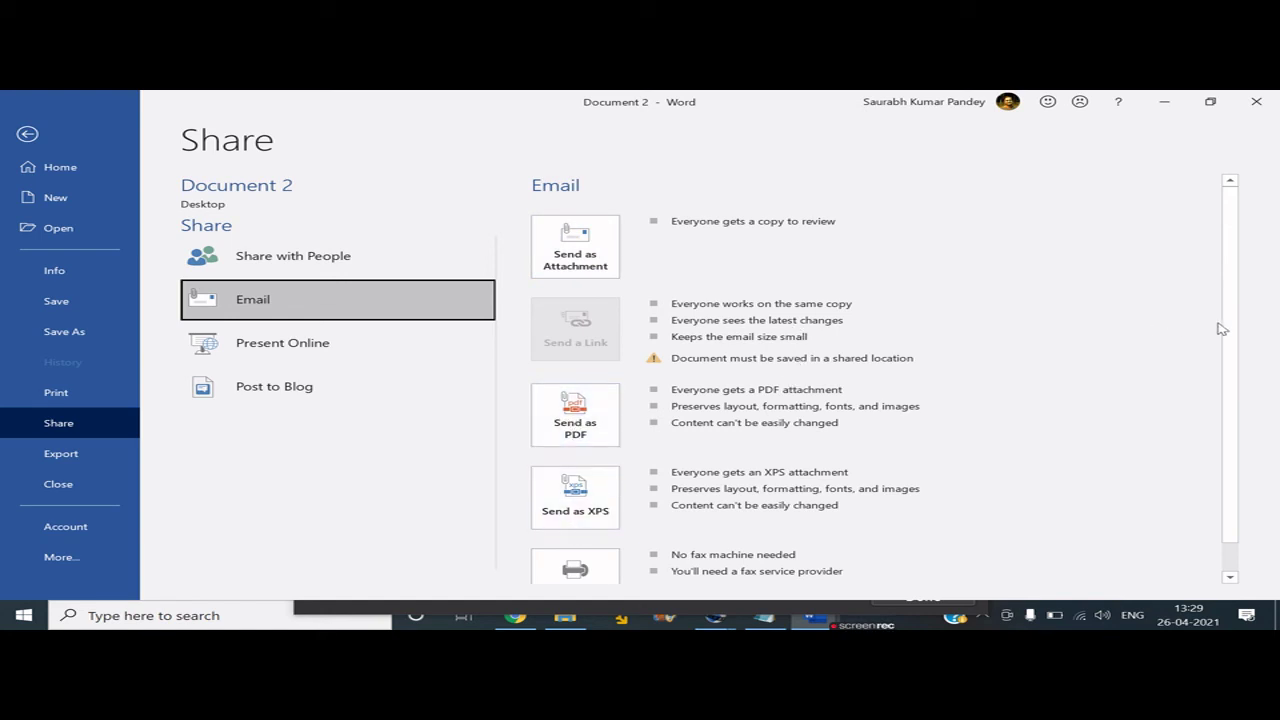
pyautogui.scroll(-2, 1238, 332)
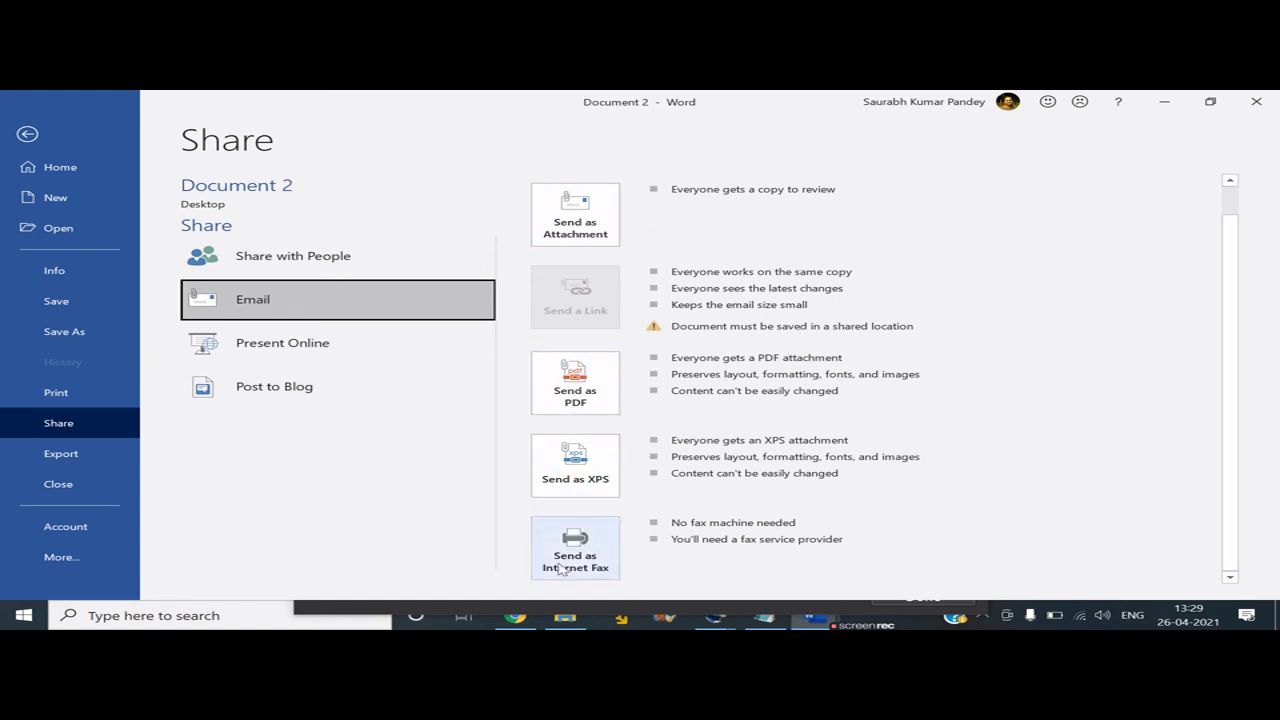
pyautogui.click(337, 343)
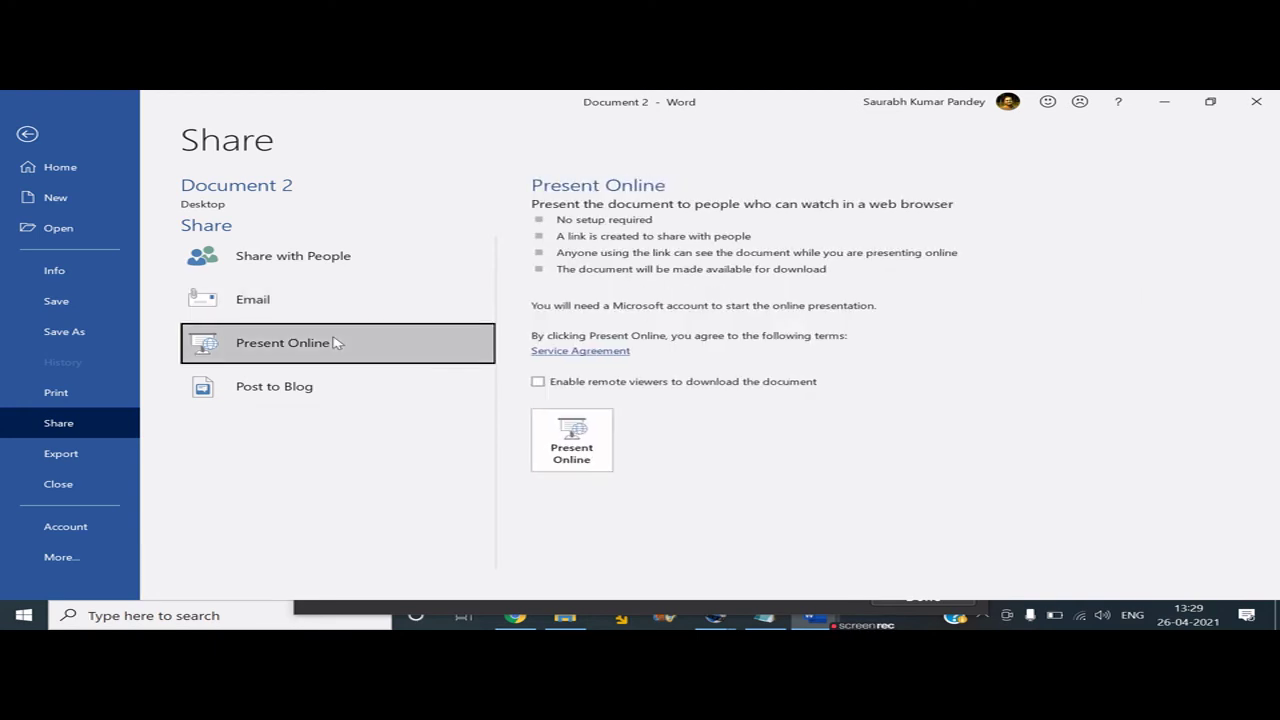
pyautogui.click(580, 436)
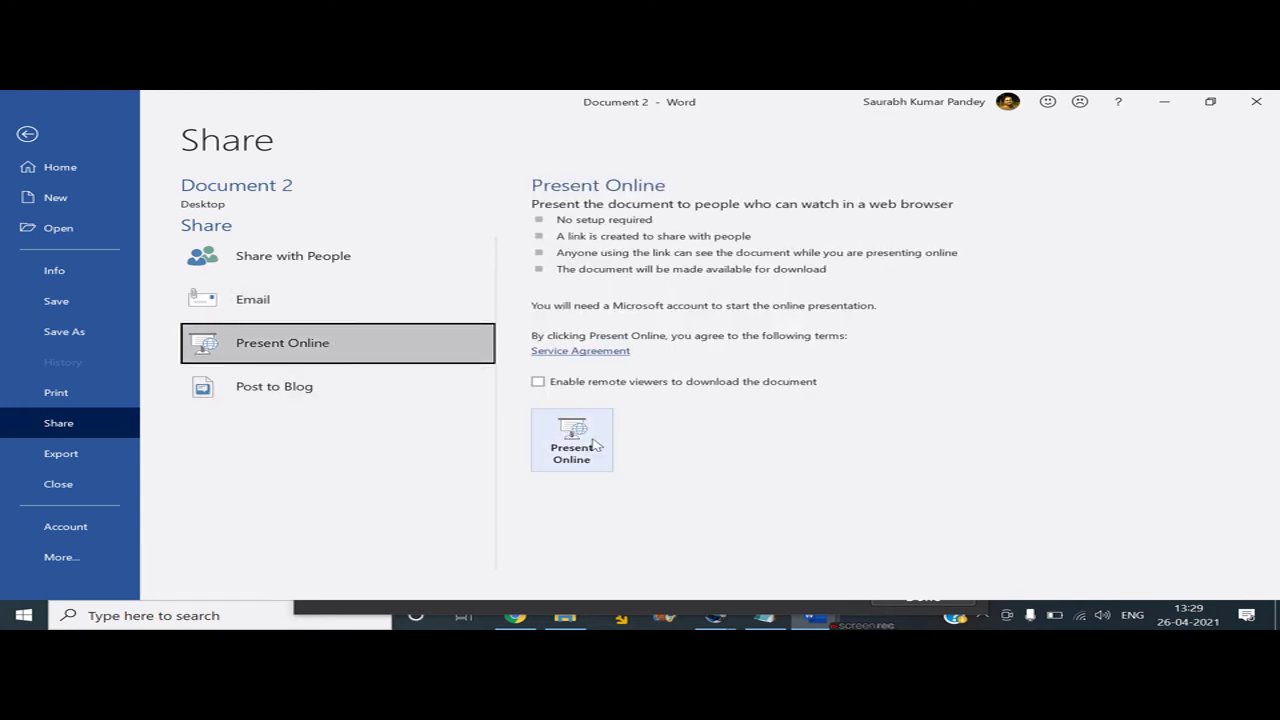
pyautogui.click(340, 390)
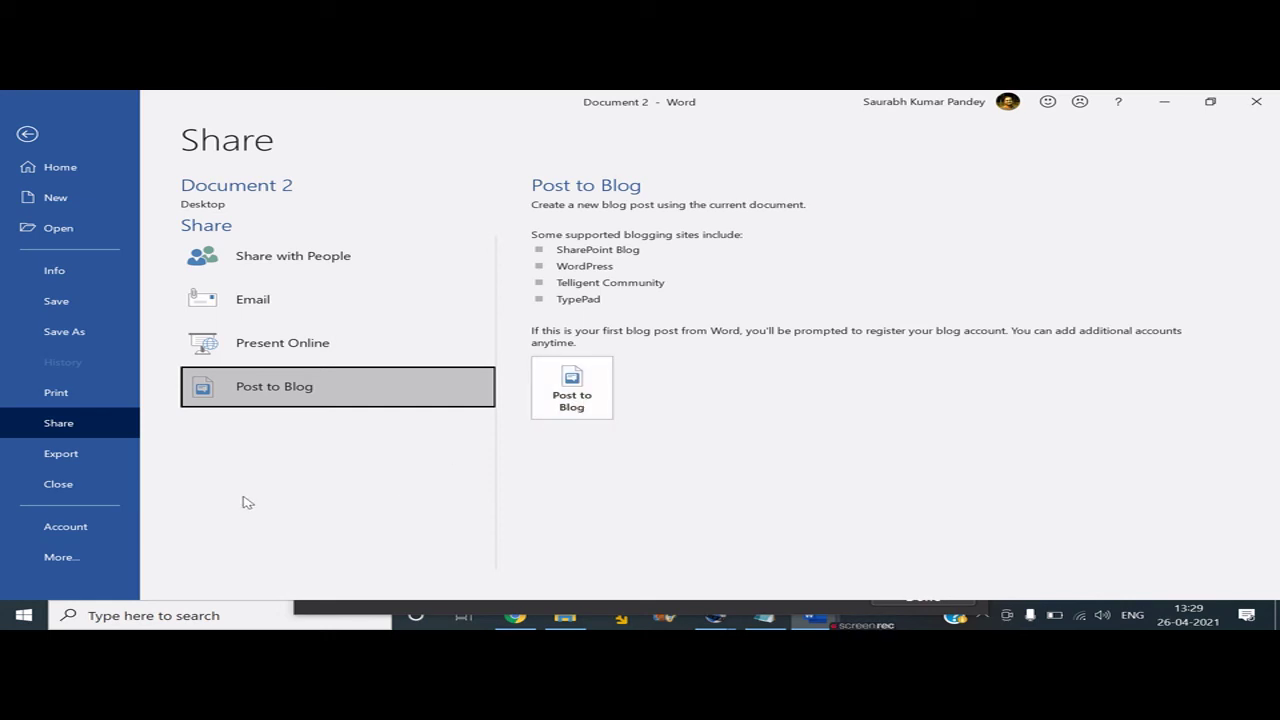
pyautogui.click(58, 456)
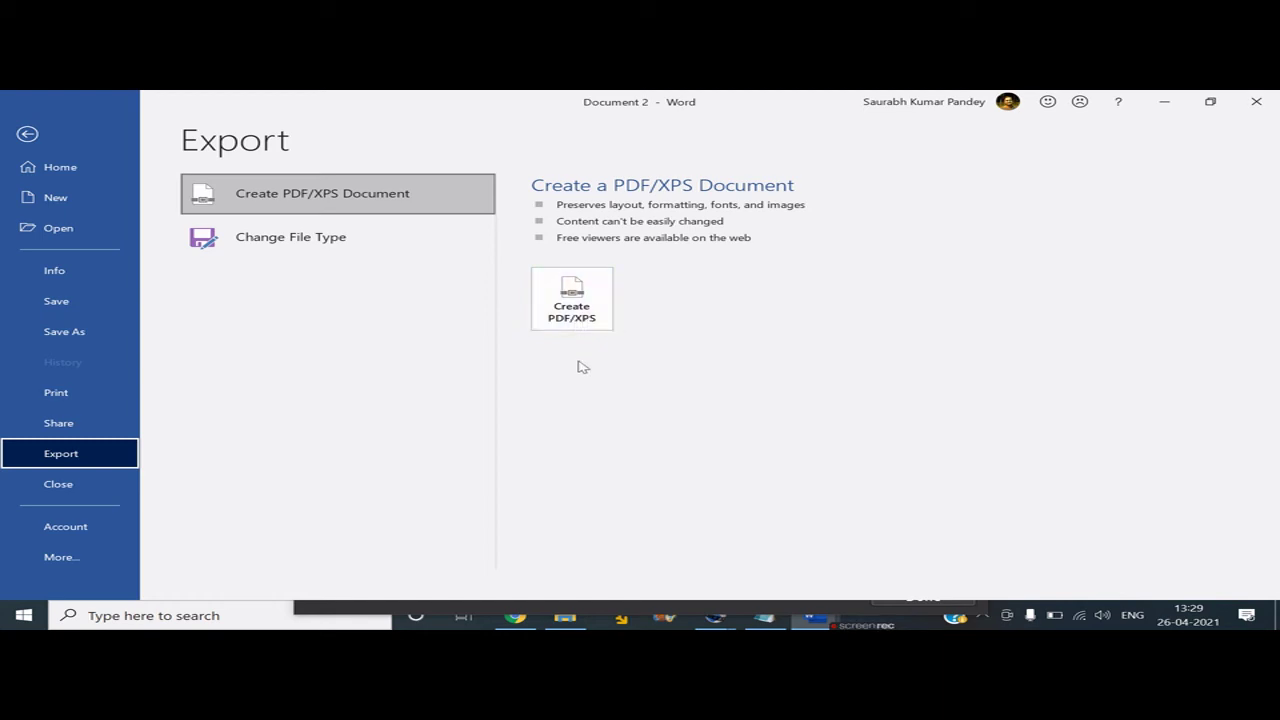
# View Change File Type and Create PDF/XPS Document export options, then open Account.
pyautogui.click(396, 254)
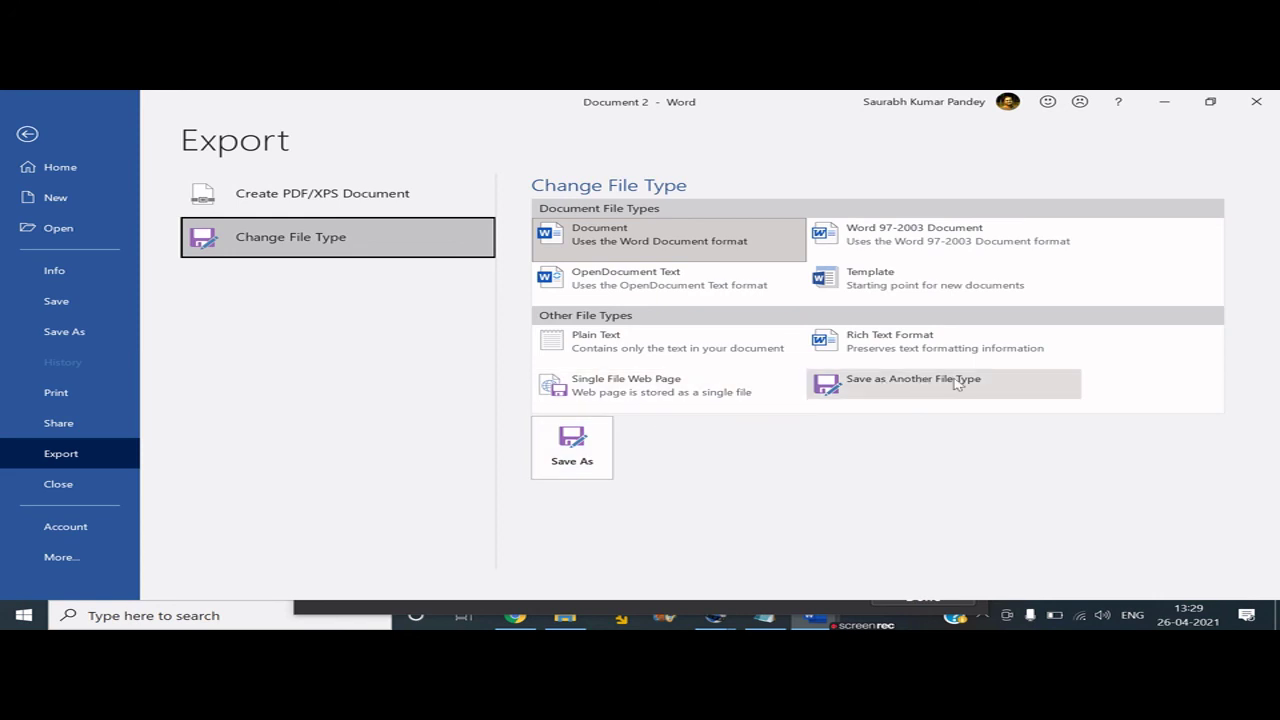
pyautogui.click(292, 205)
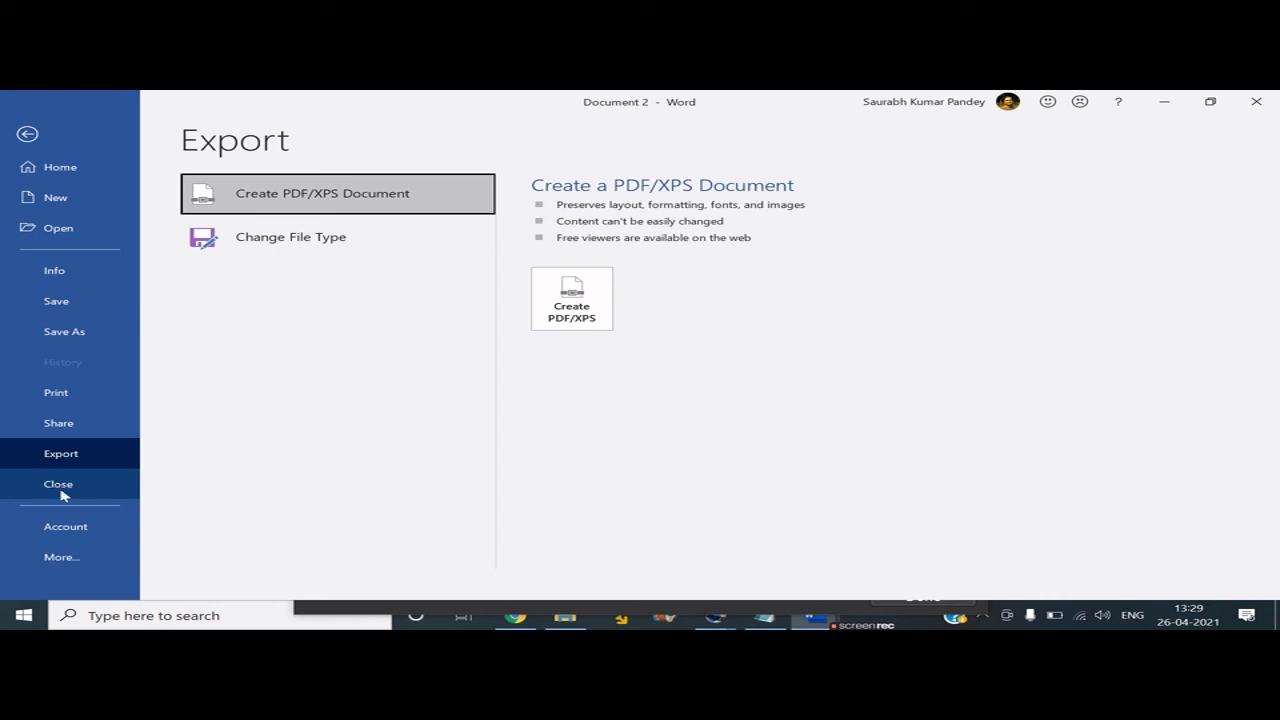
pyautogui.click(66, 527)
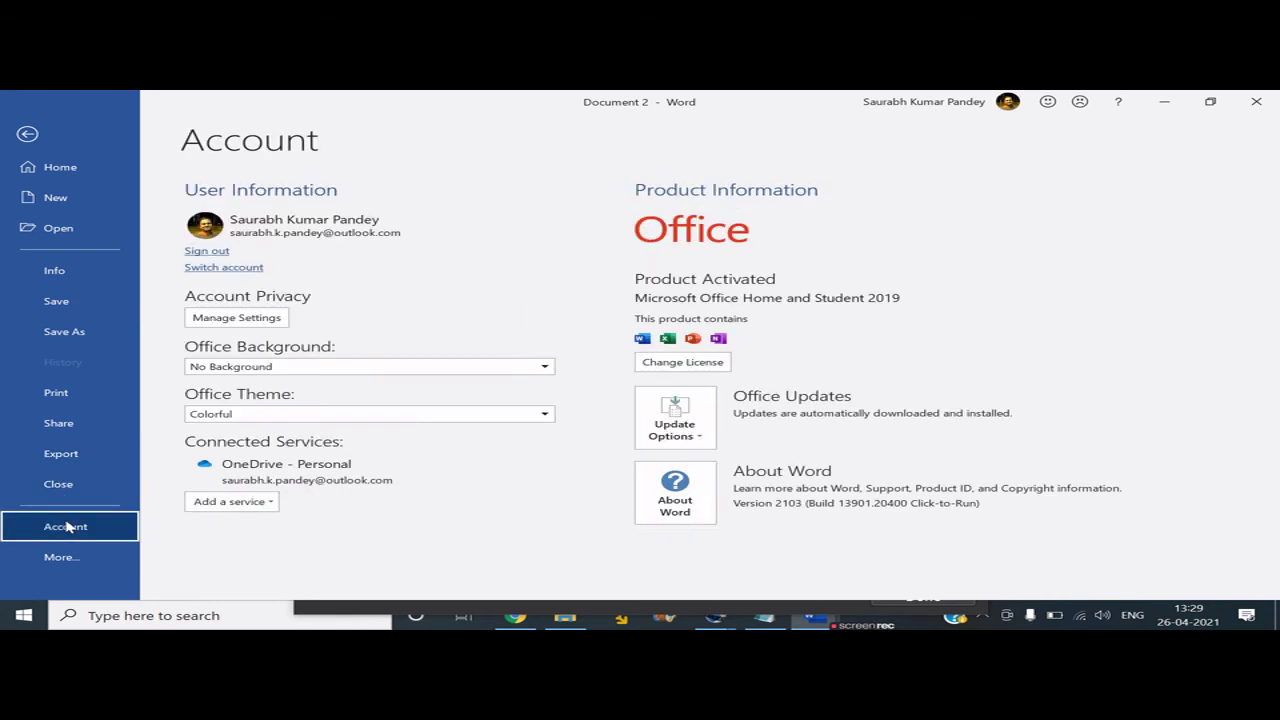
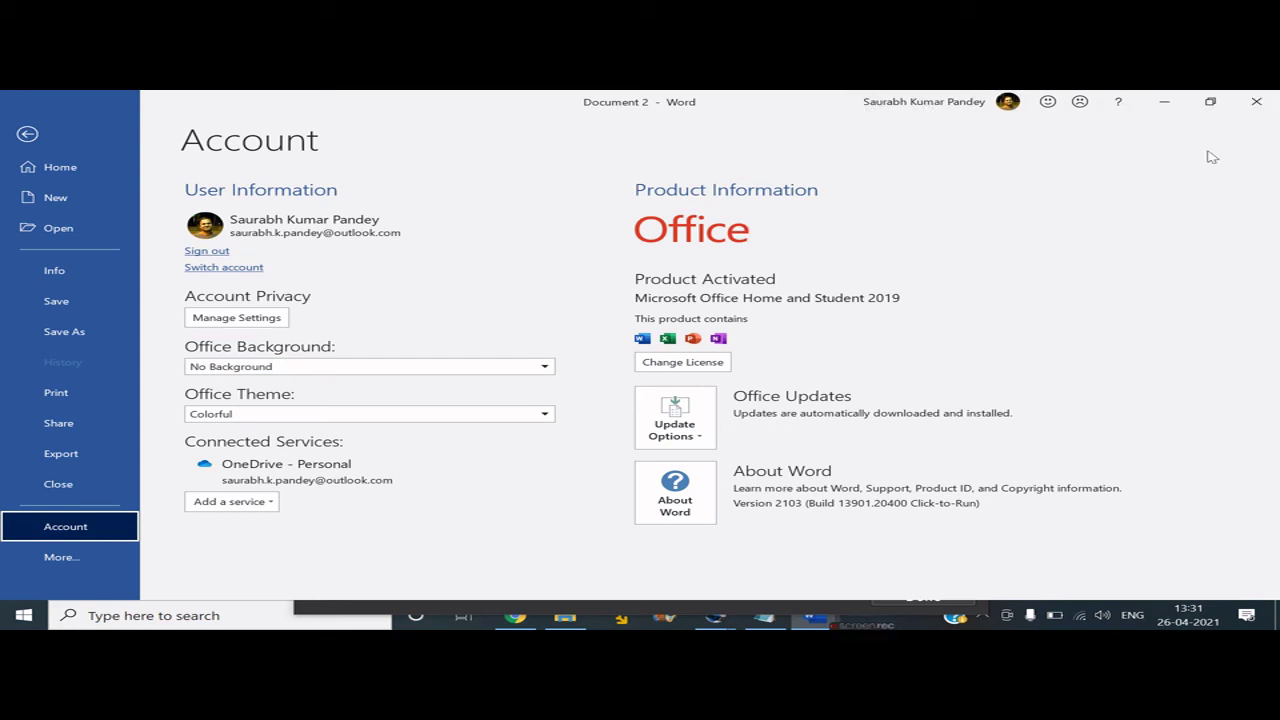
# Preview Calligraphy and School Supplies Office backgrounds, then keep No Background.
pyautogui.click(329, 368)
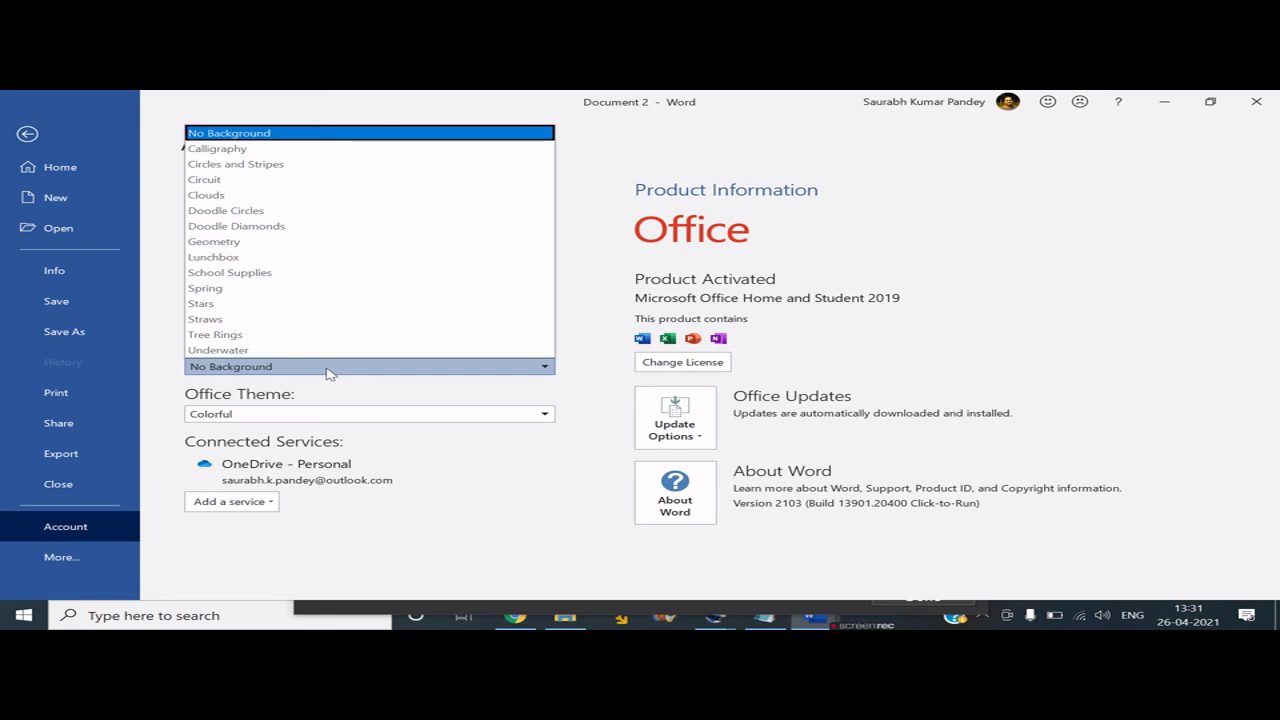
pyautogui.press('Down')
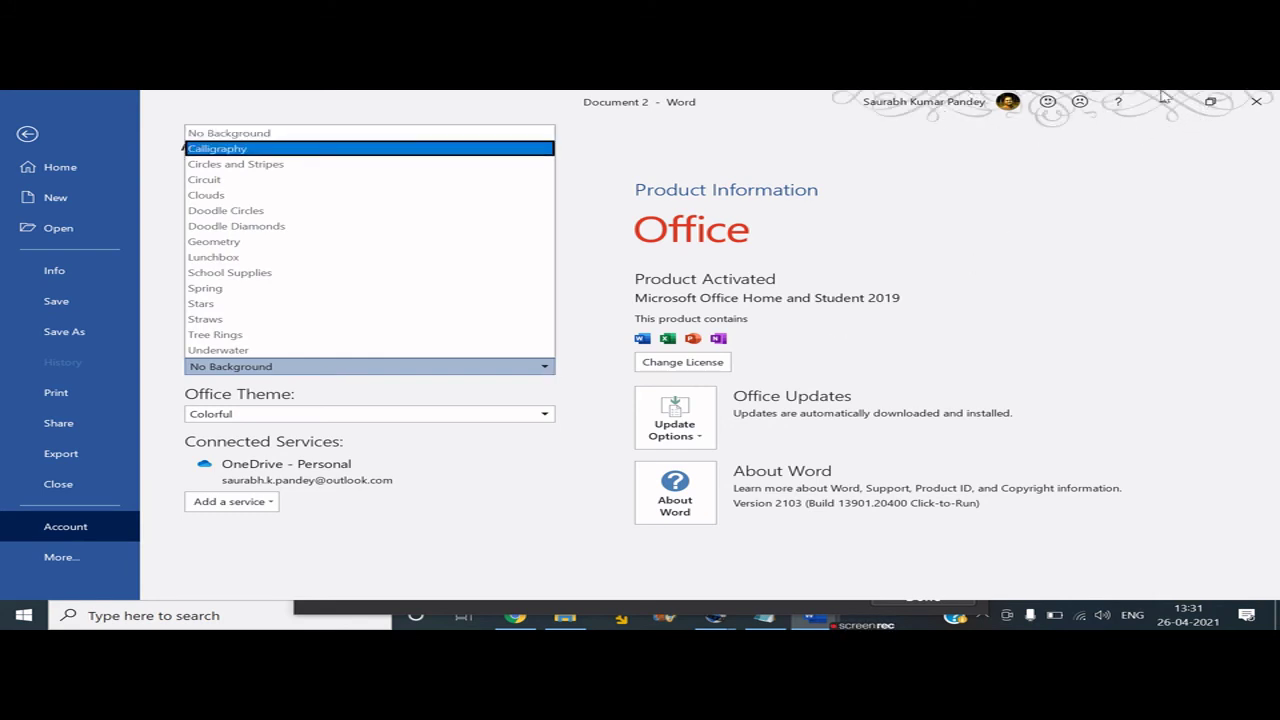
pyautogui.press('Up')
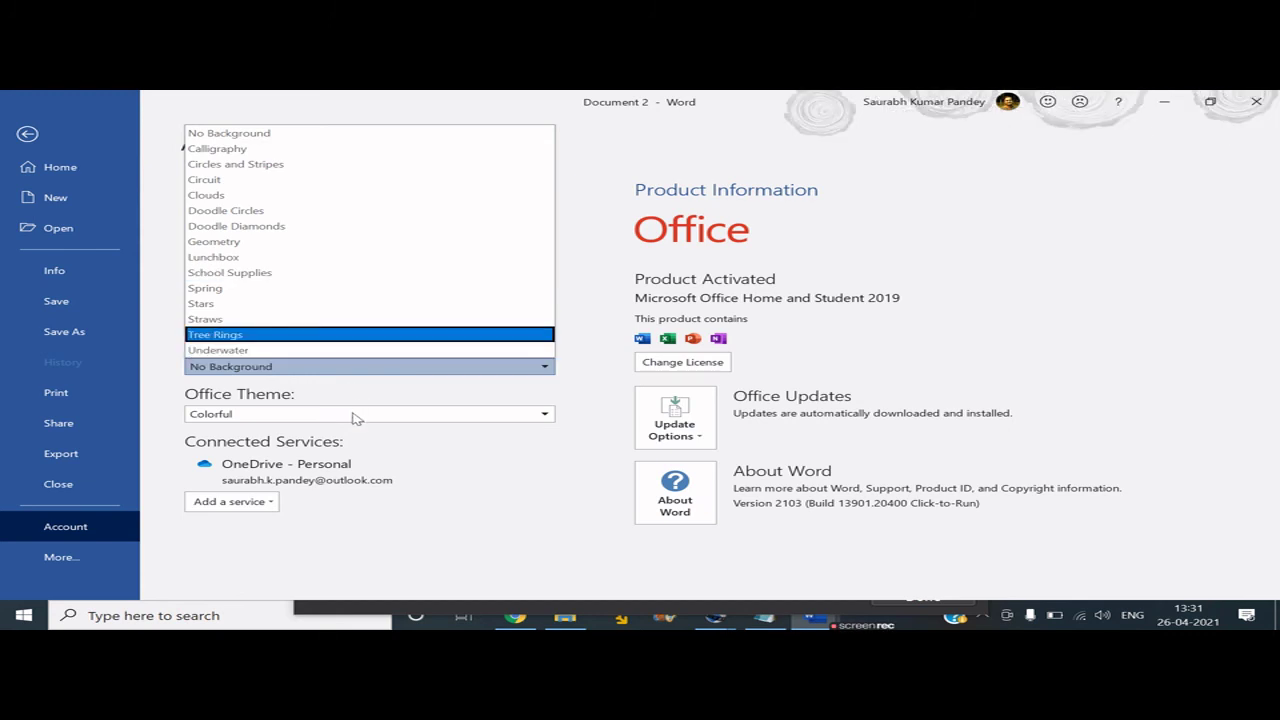
pyautogui.press('Up')
pyautogui.press('Up')
pyautogui.press('Up')
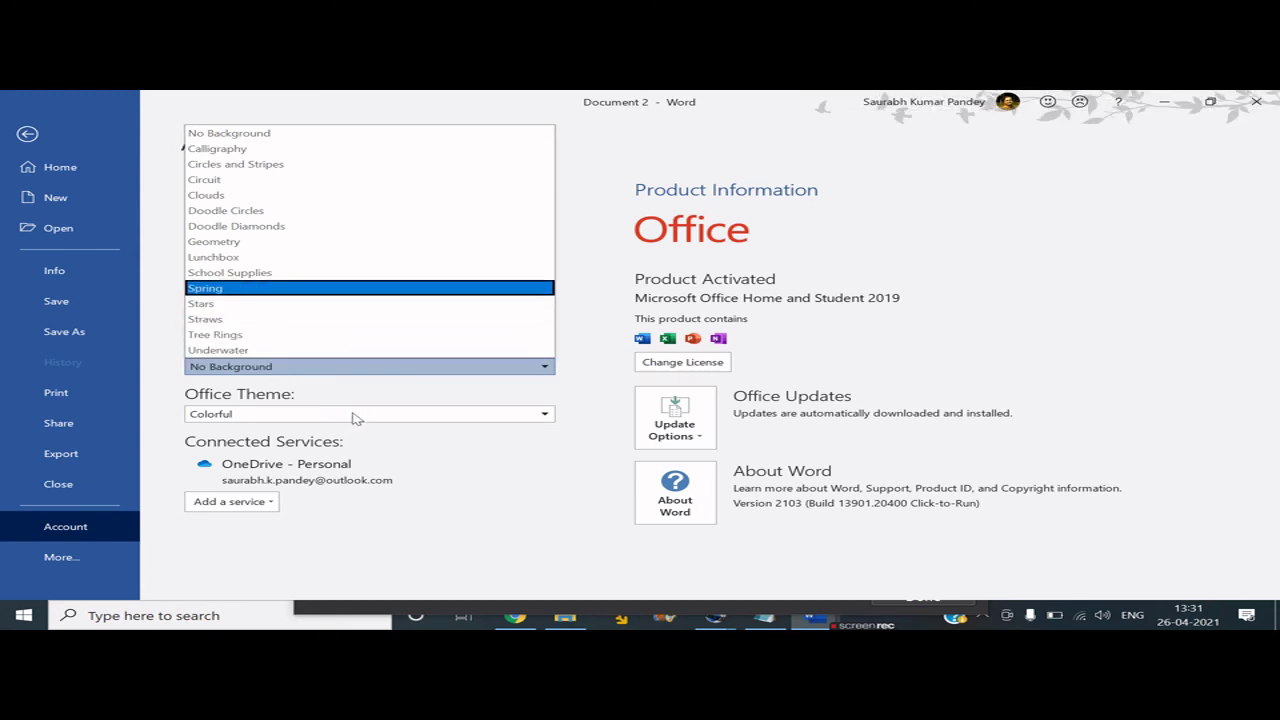
pyautogui.press('Up')
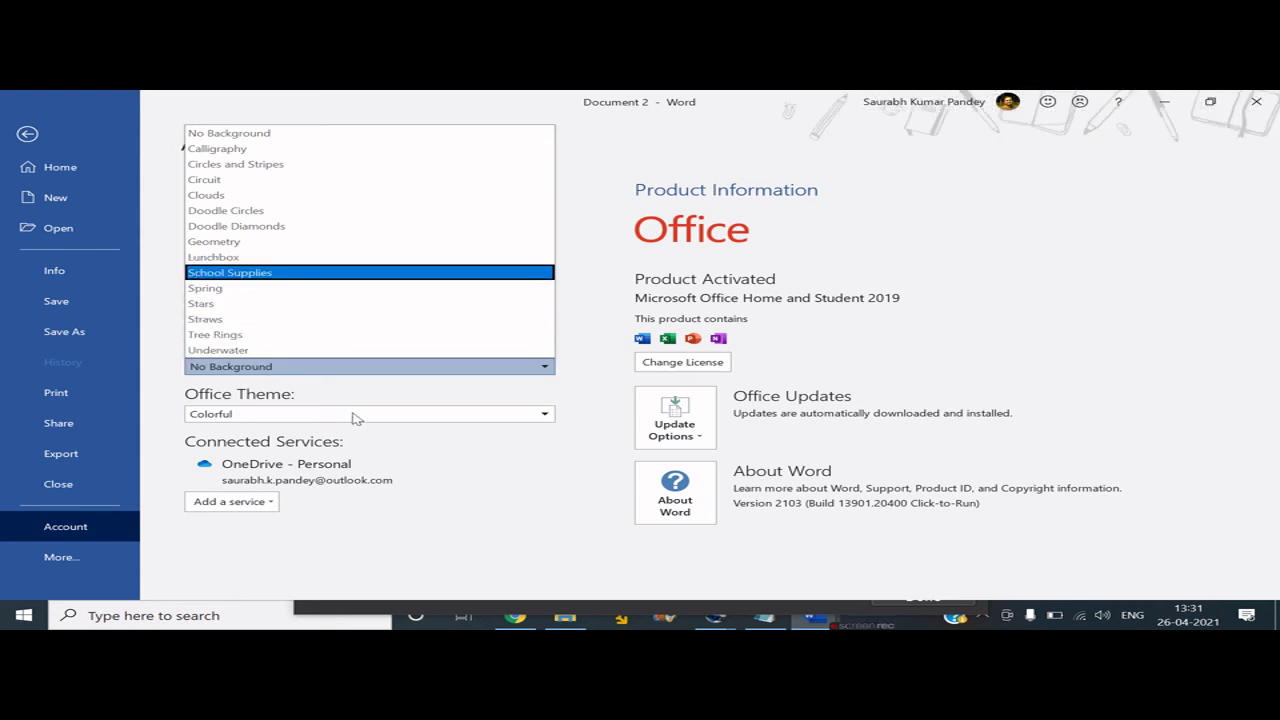
pyautogui.press('Up')
pyautogui.press('Up')
pyautogui.press('Up')
pyautogui.press('Up')
pyautogui.press('Up')
pyautogui.press('Up')
pyautogui.press('Return')
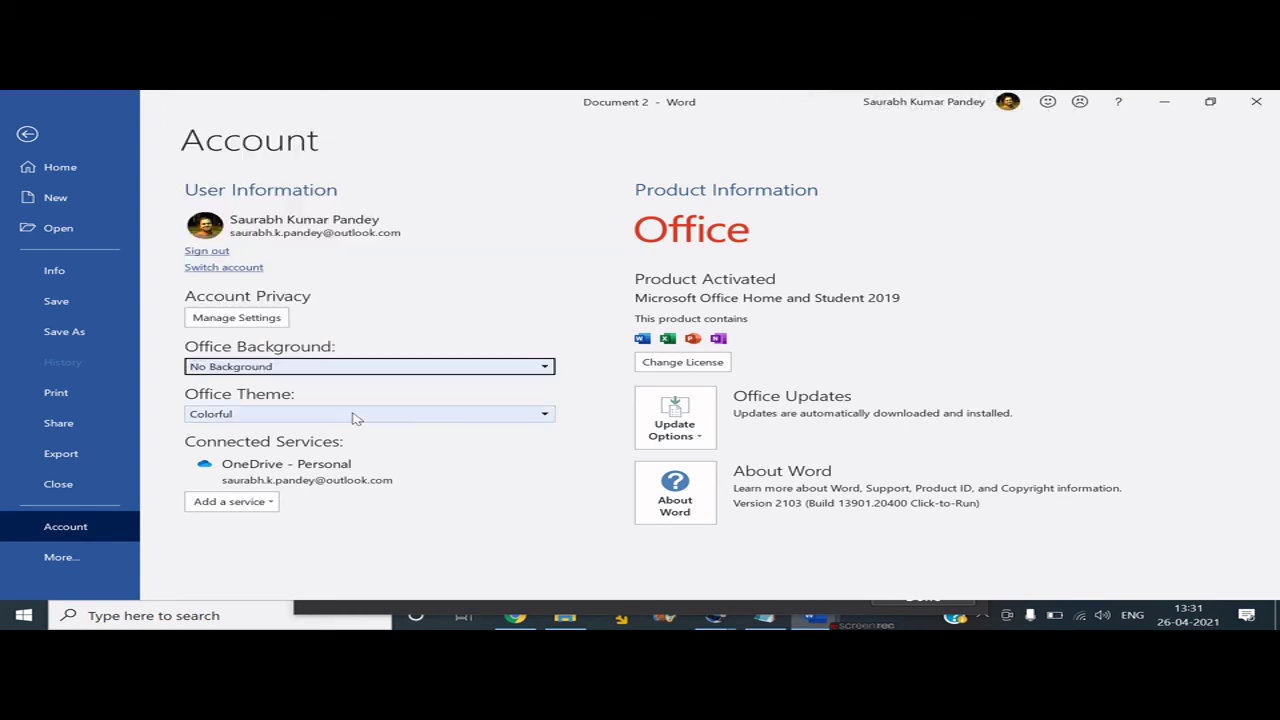
# Try the Dark Gray, Black and White Office themes, then restore Colorful.
pyautogui.click(353, 418)
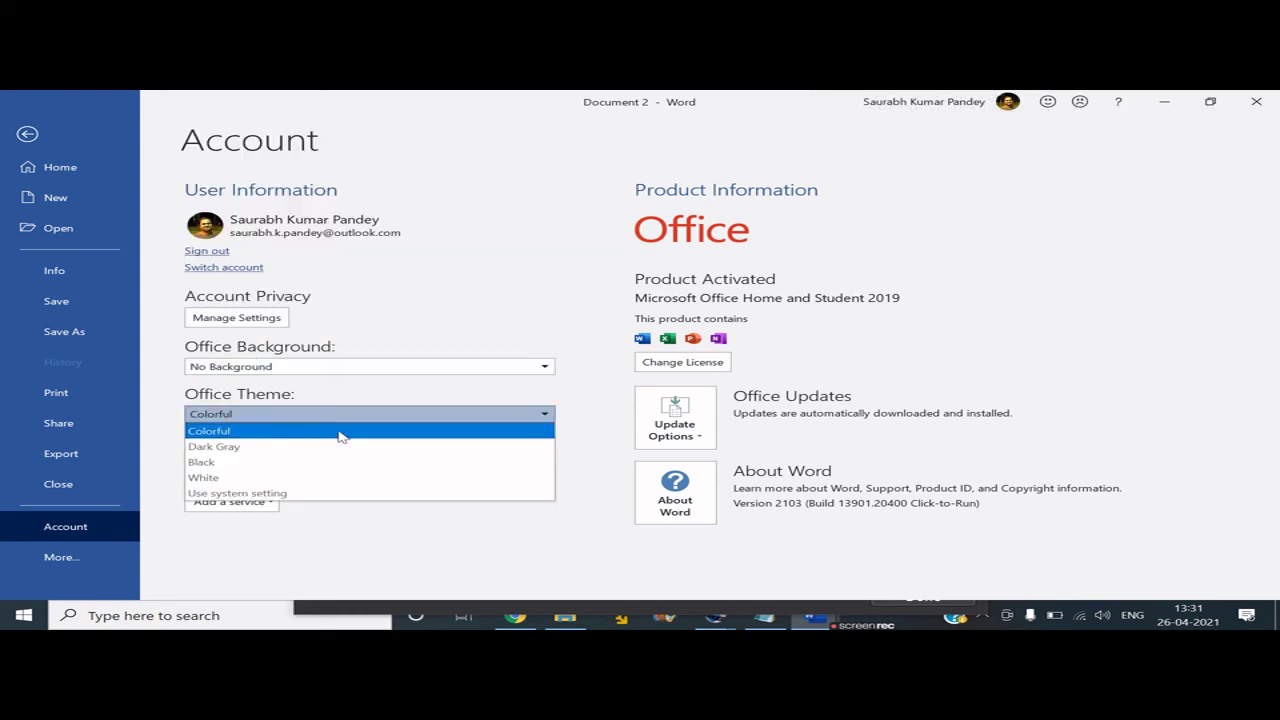
pyautogui.click(352, 447)
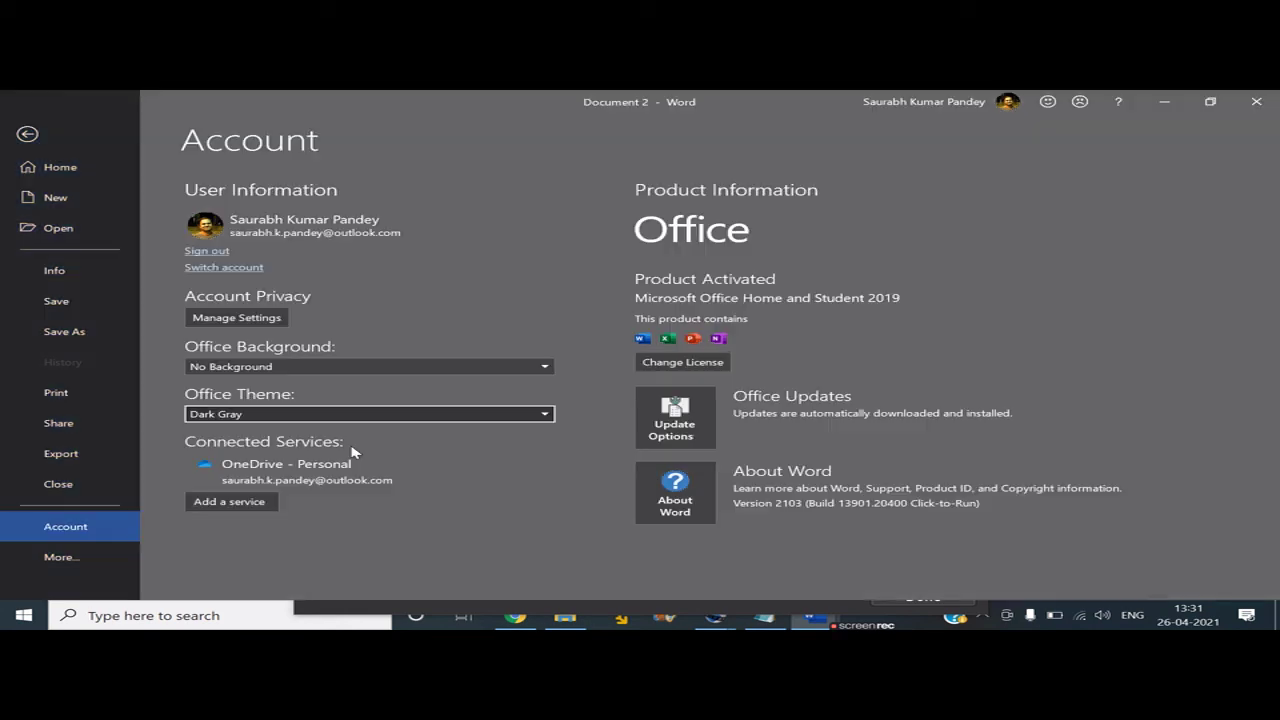
pyautogui.click(354, 416)
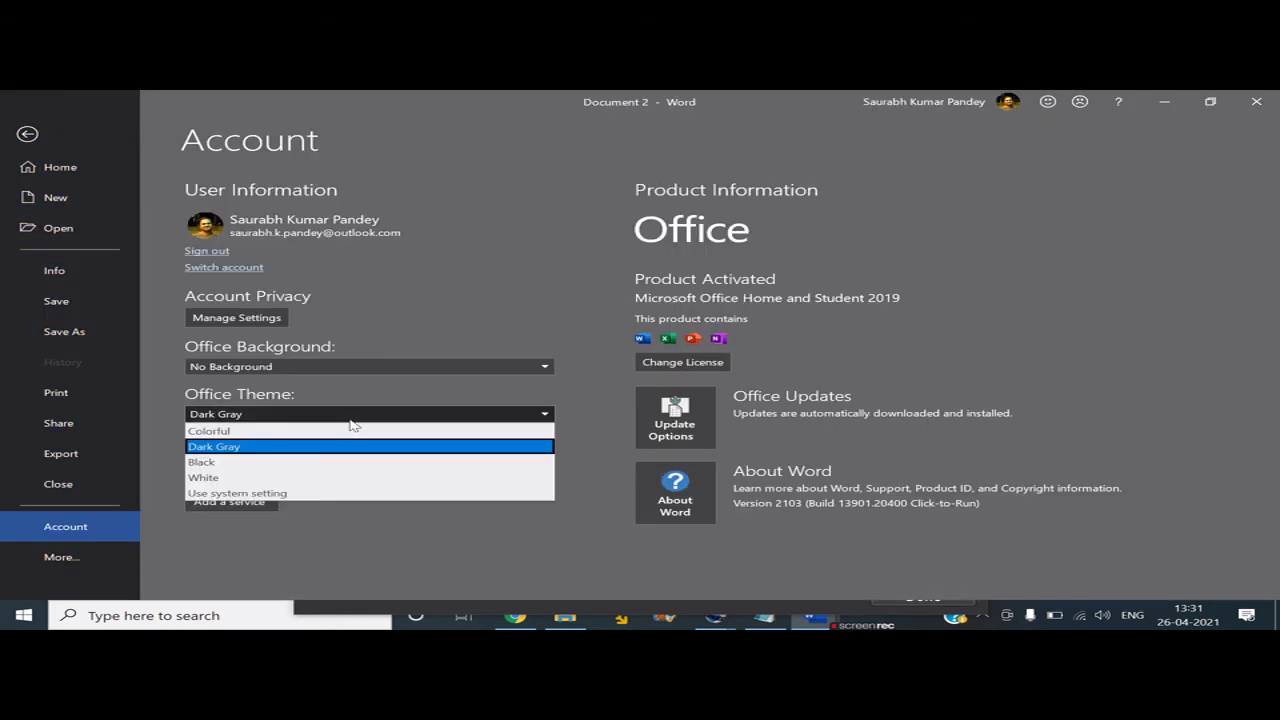
pyautogui.click(350, 462)
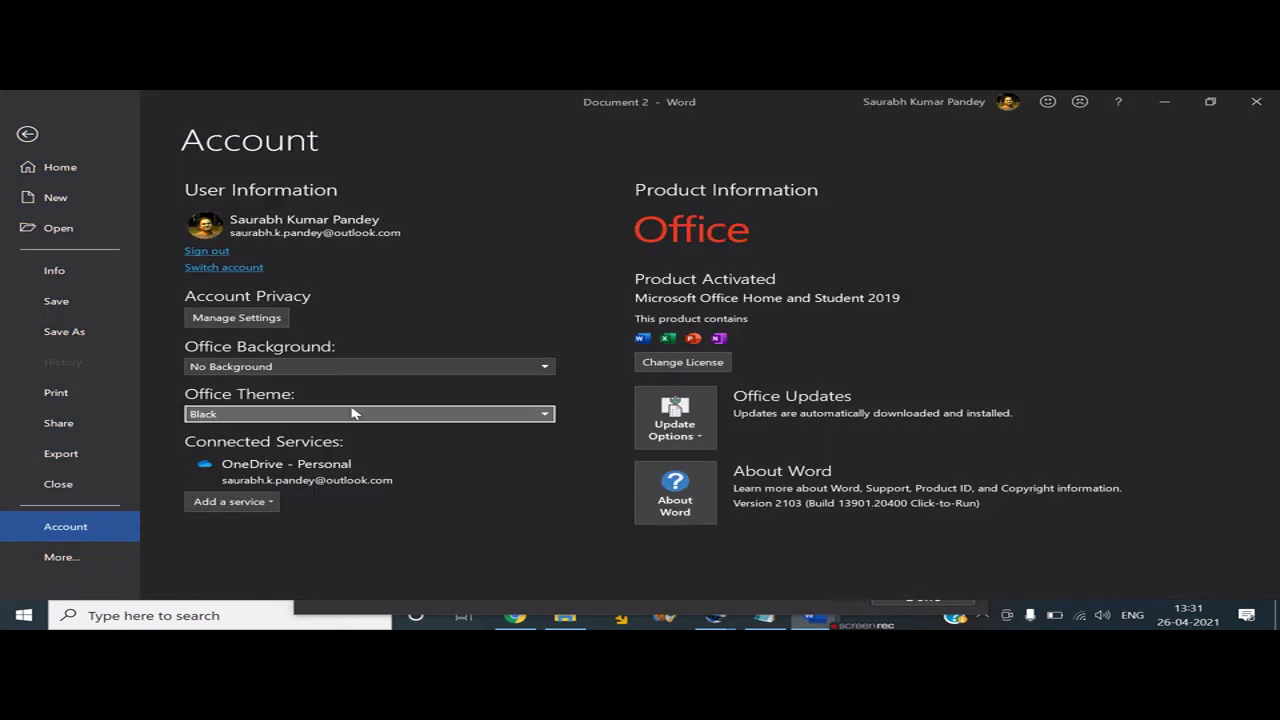
pyautogui.click(352, 414)
pyautogui.click(346, 477)
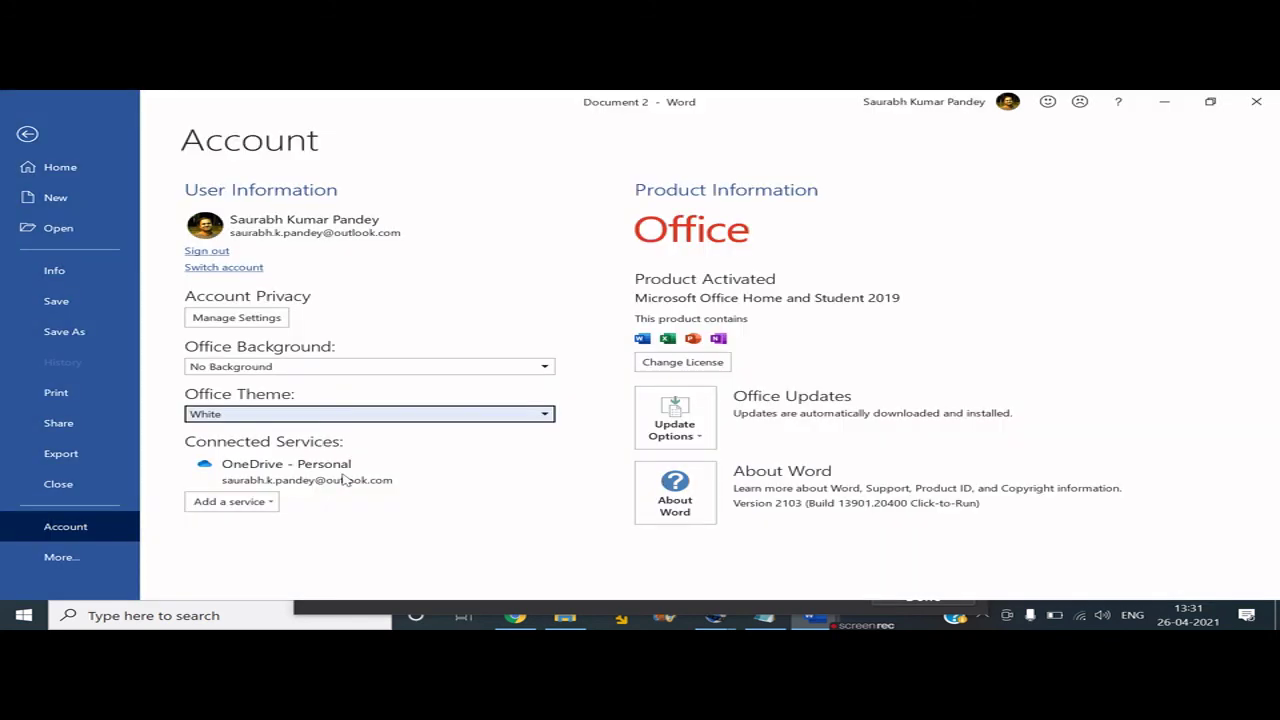
pyautogui.click(351, 414)
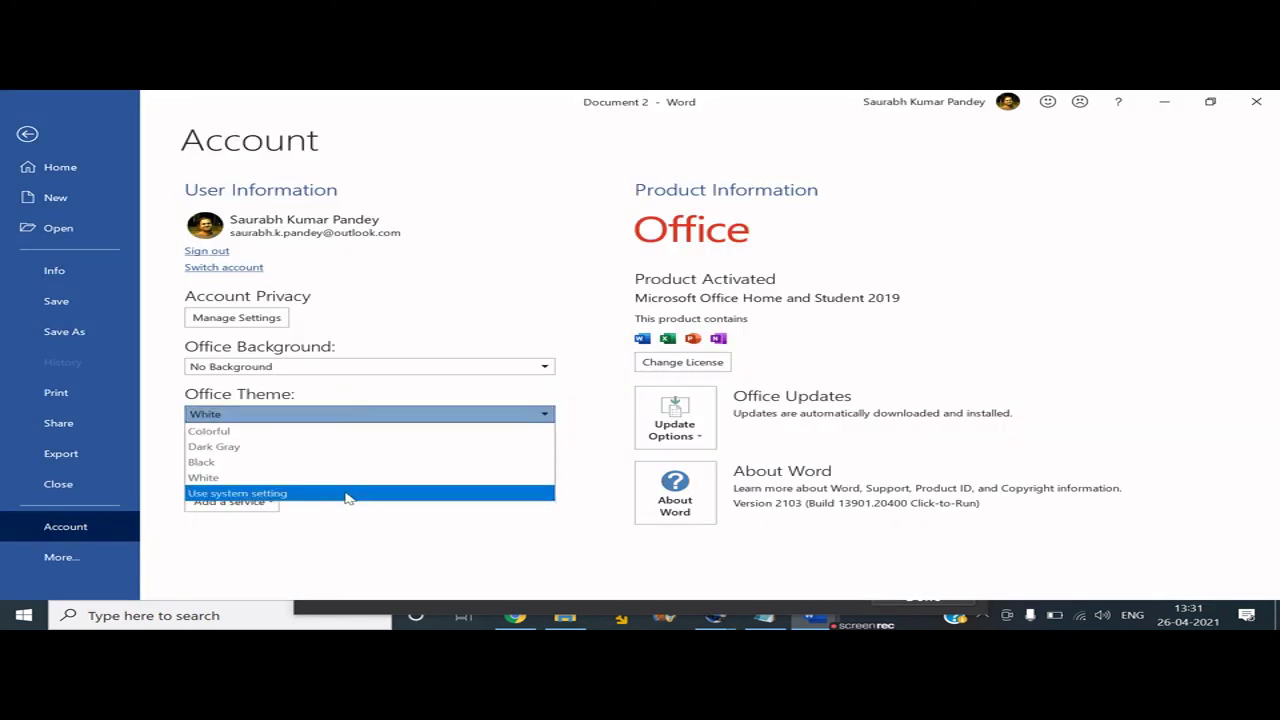
pyautogui.click(349, 431)
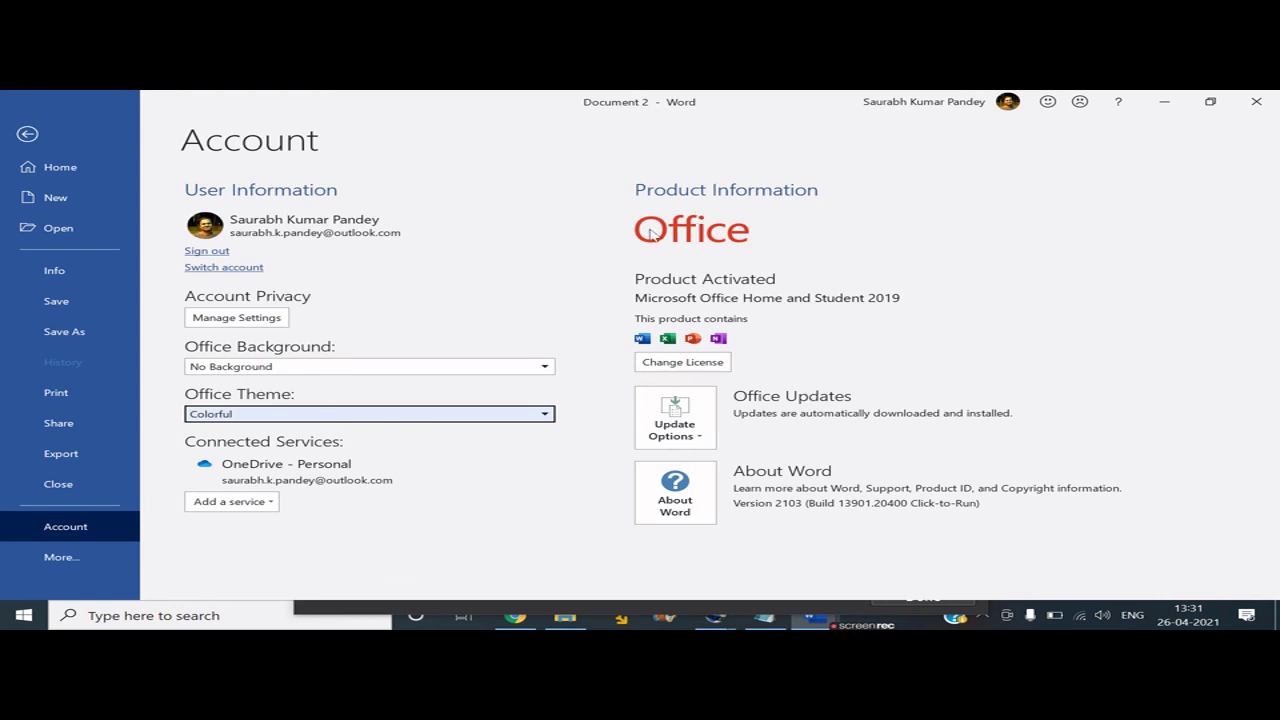
# Look at the license switching window and Office update options without changing anything.
pyautogui.click(640, 284)
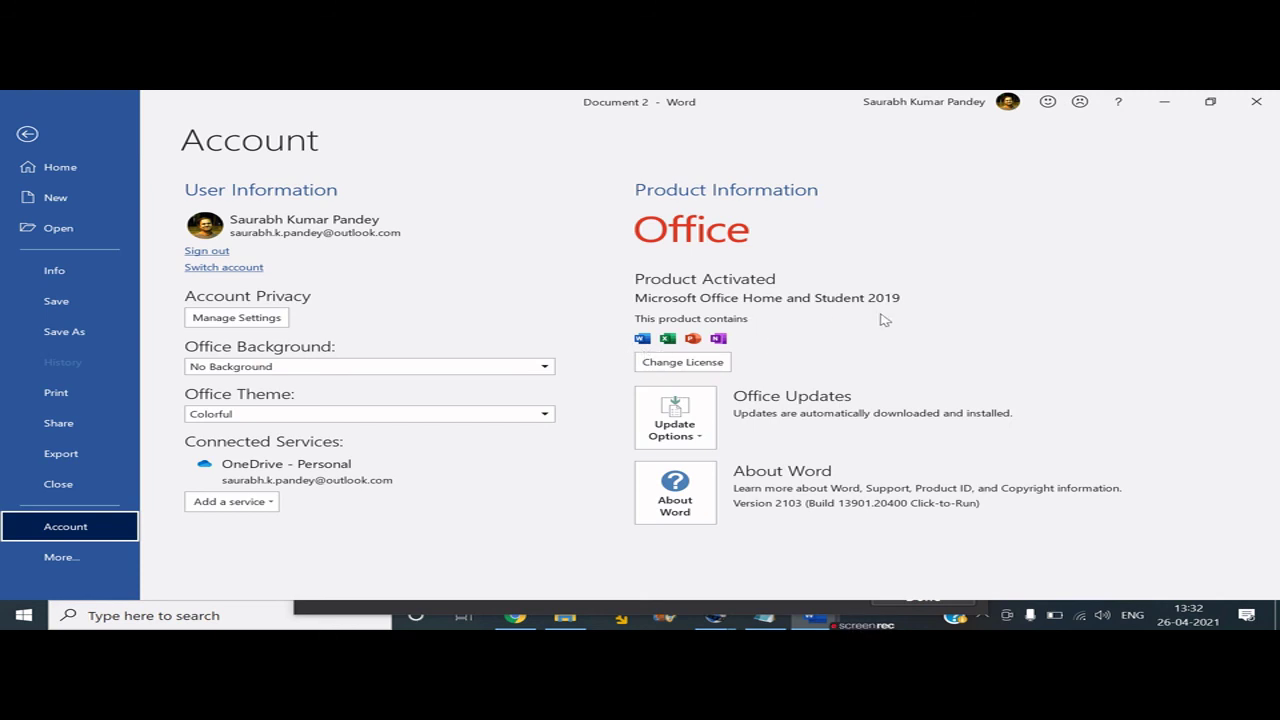
pyautogui.click(680, 363)
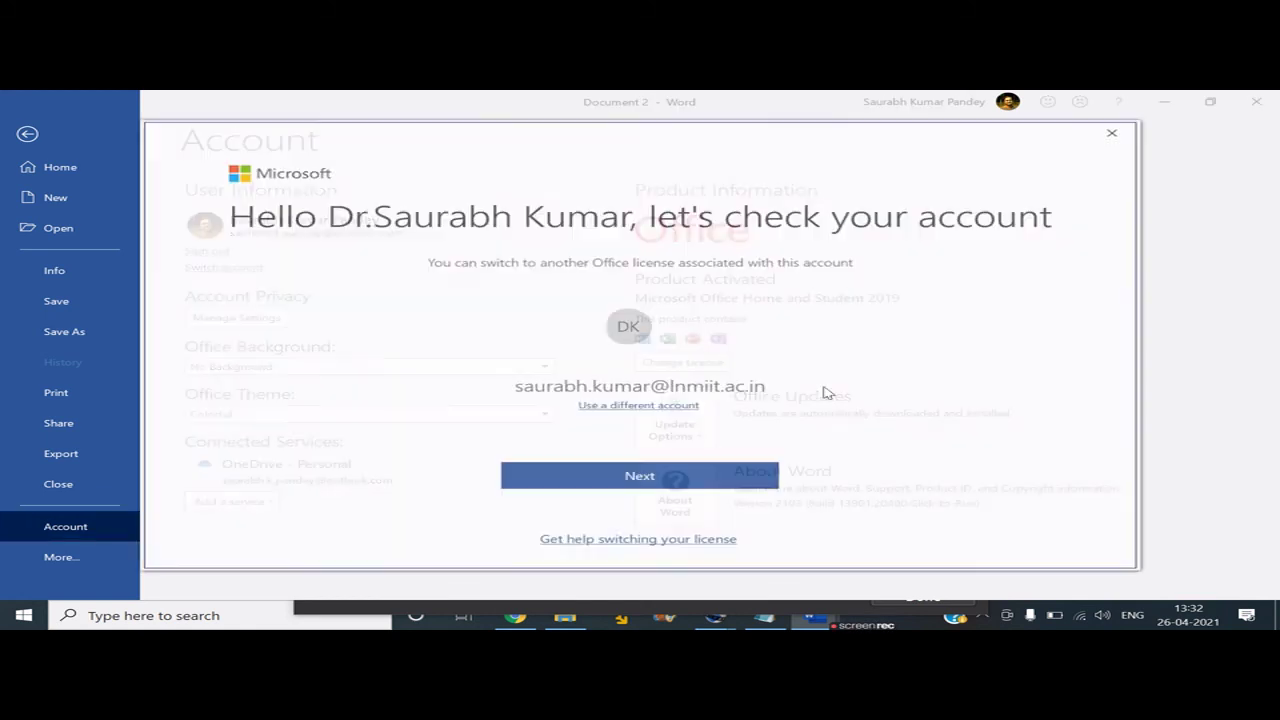
pyautogui.click(1116, 131)
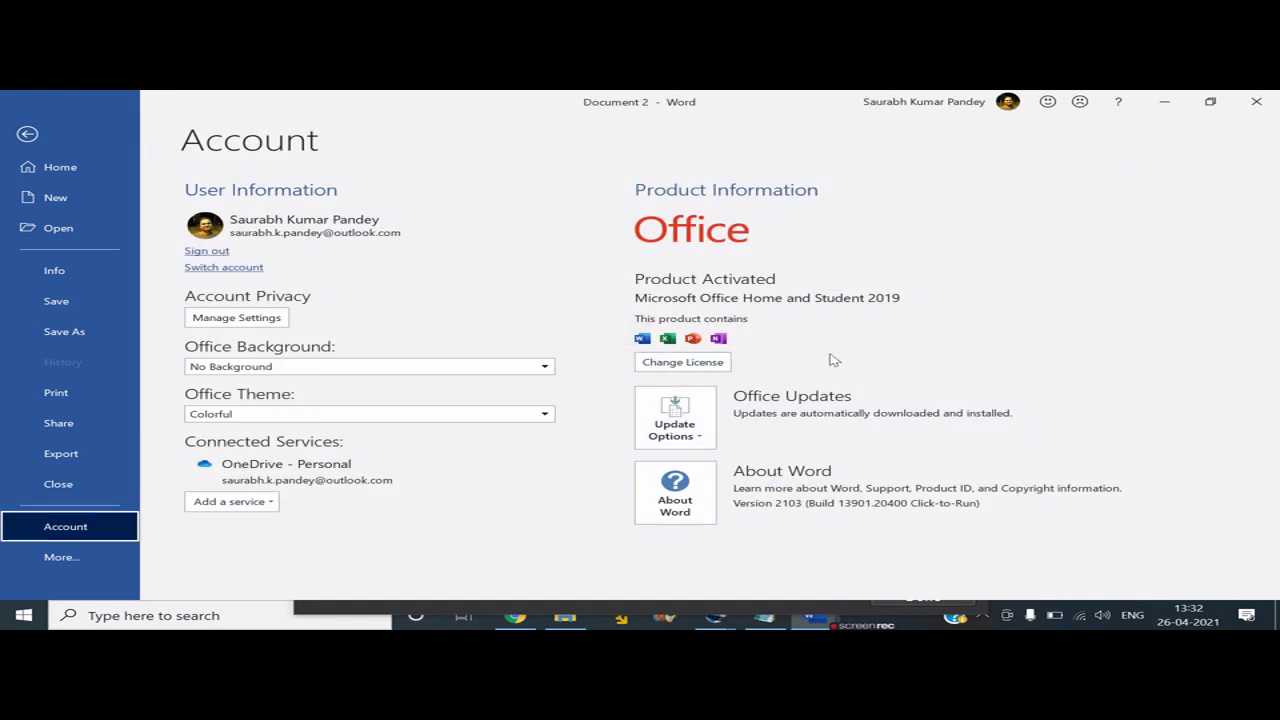
pyautogui.click(700, 443)
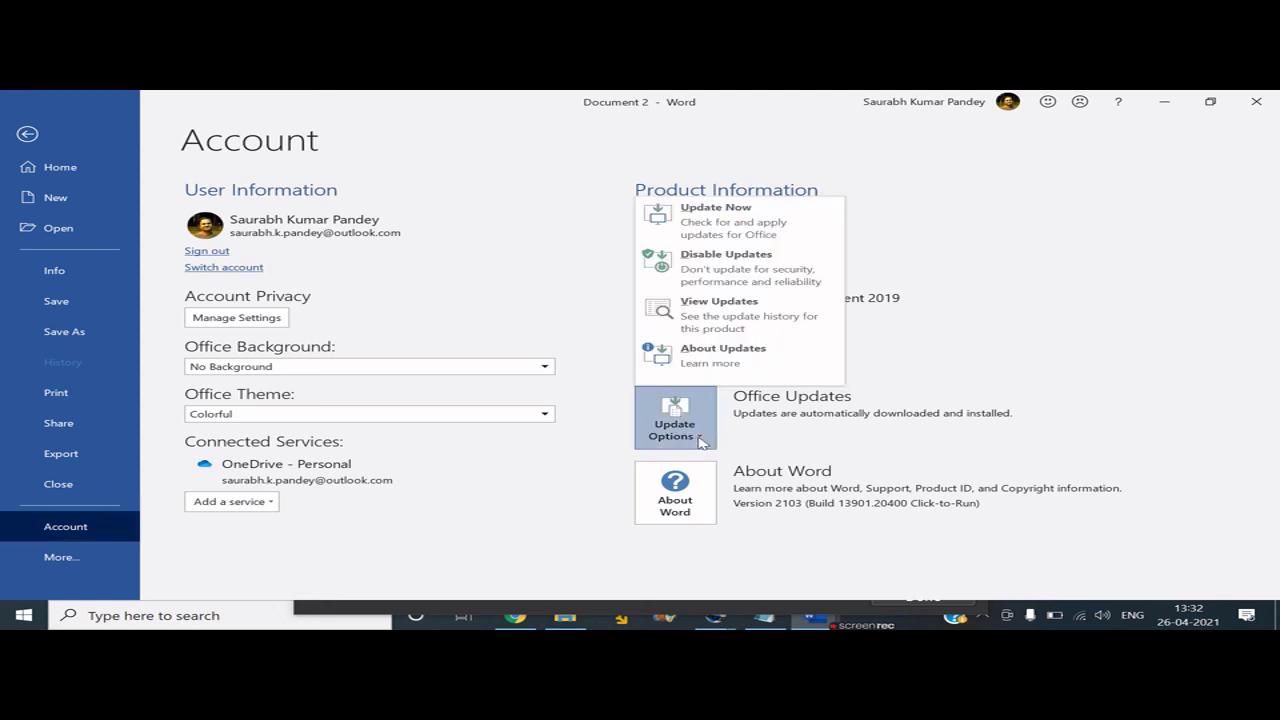
pyautogui.click(700, 443)
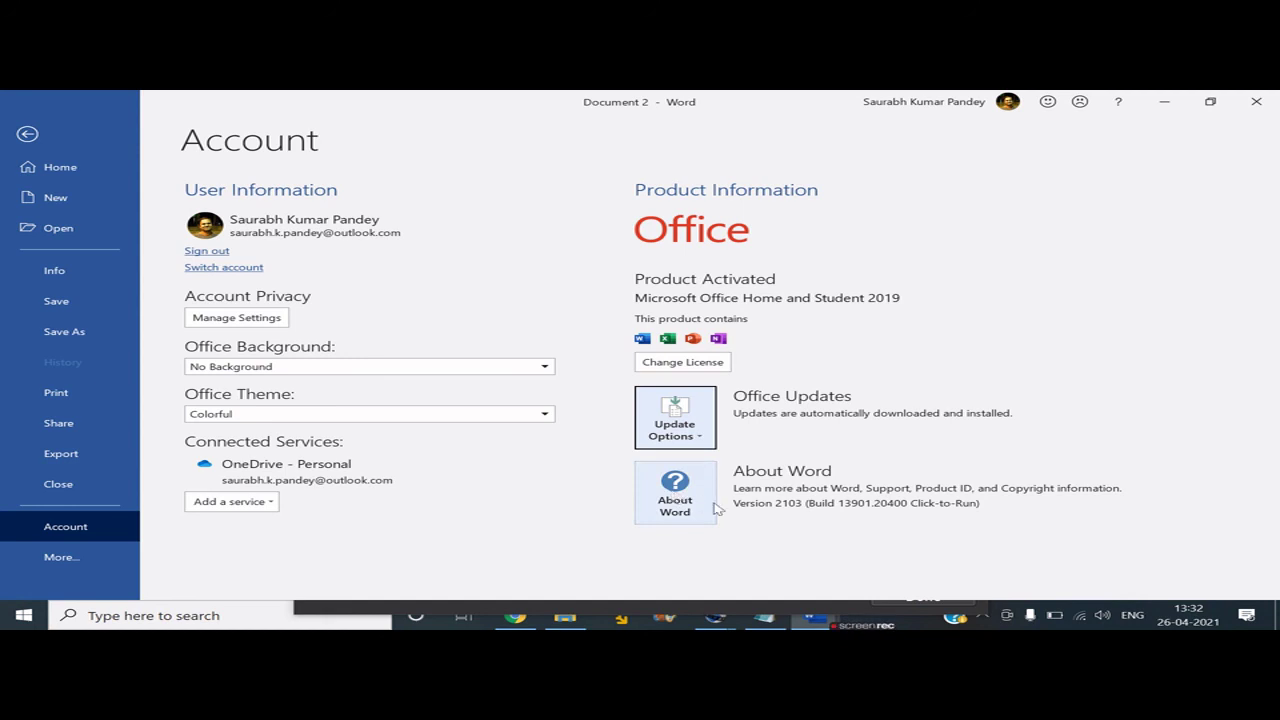
# View Word's version and license details, selecting the Product ID line.
pyautogui.press('Tab')
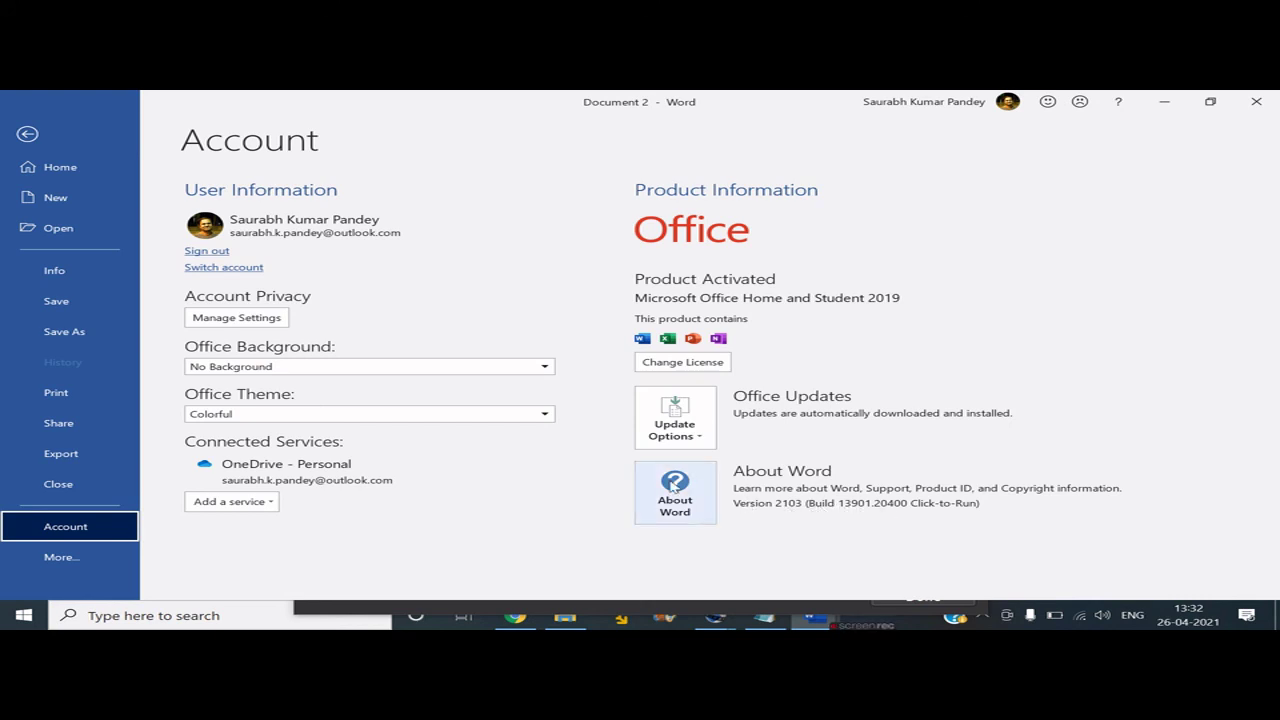
pyautogui.click(673, 487)
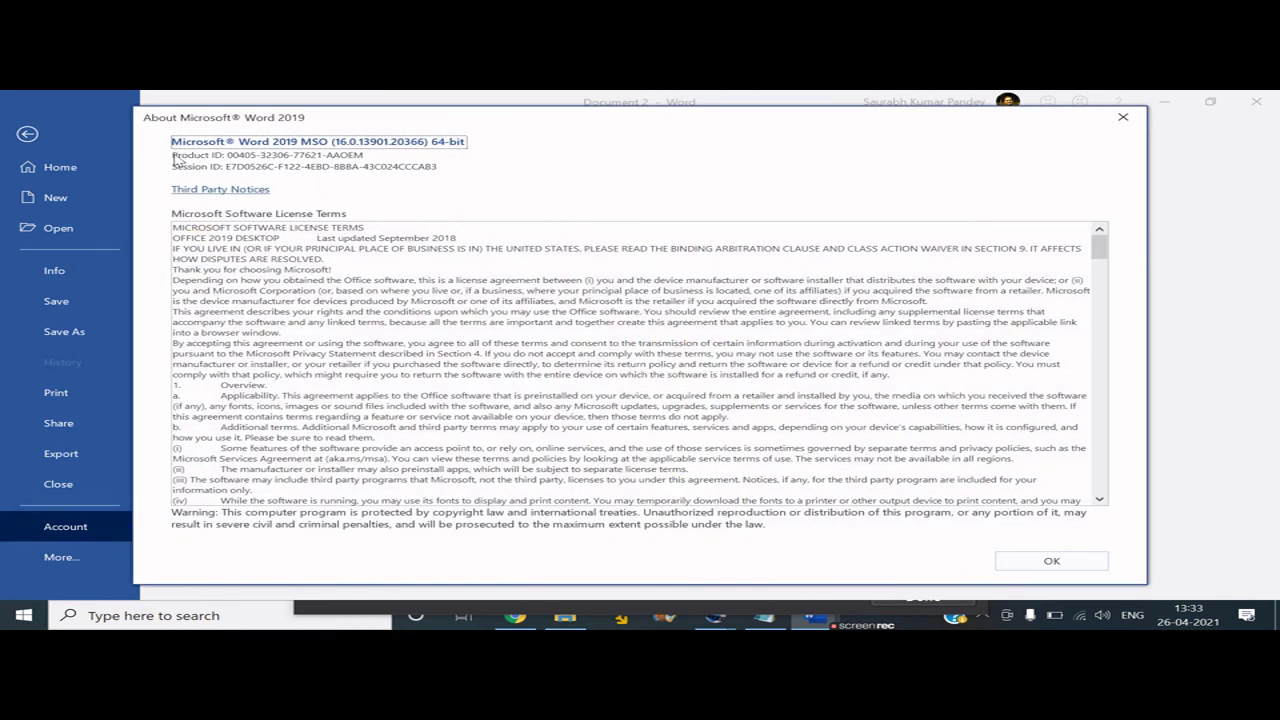
pyautogui.moveTo(172, 155); pyautogui.dragTo(366, 158)
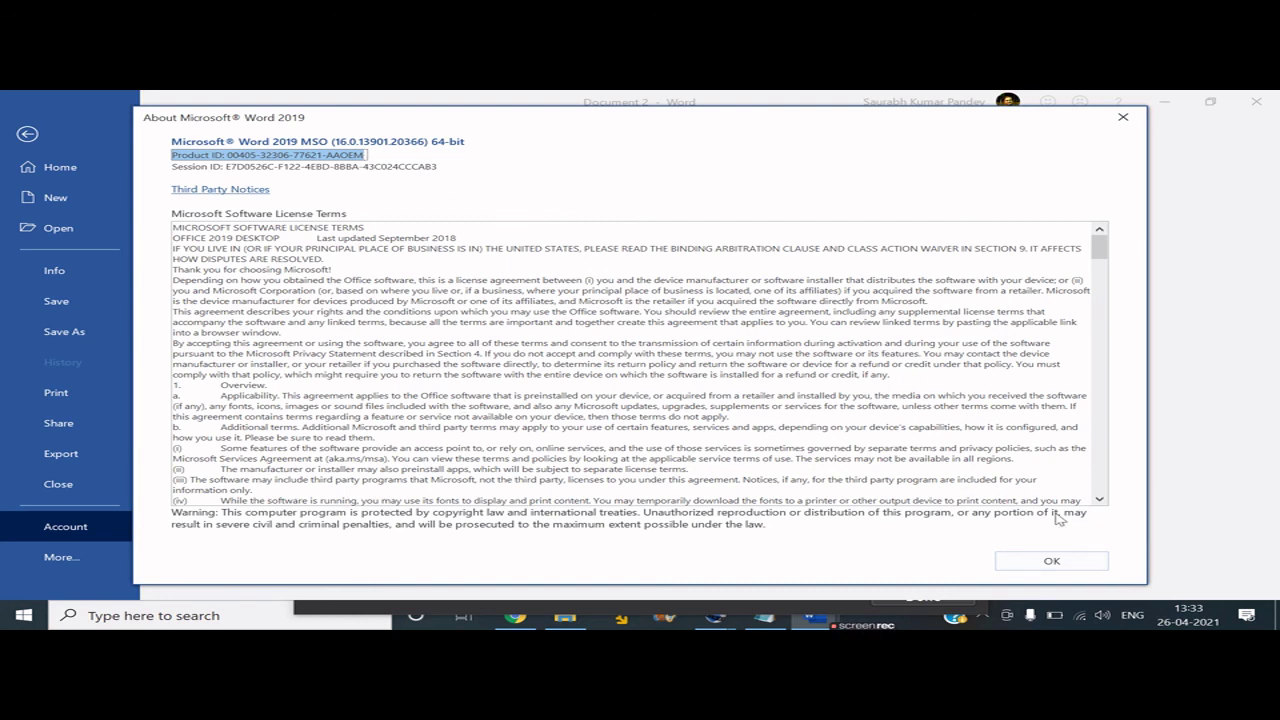
pyautogui.click(1053, 562)
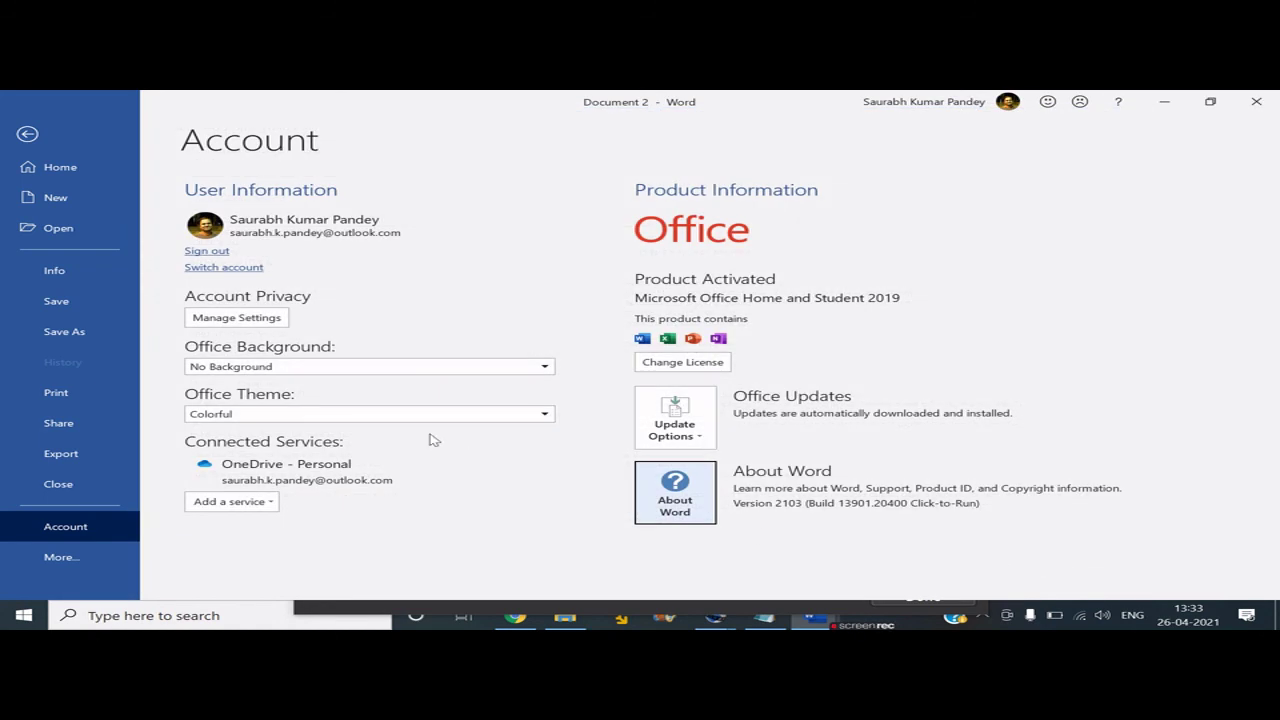
# Visit the Feedback page under More, then open Word Options from there.
pyautogui.click(57, 558)
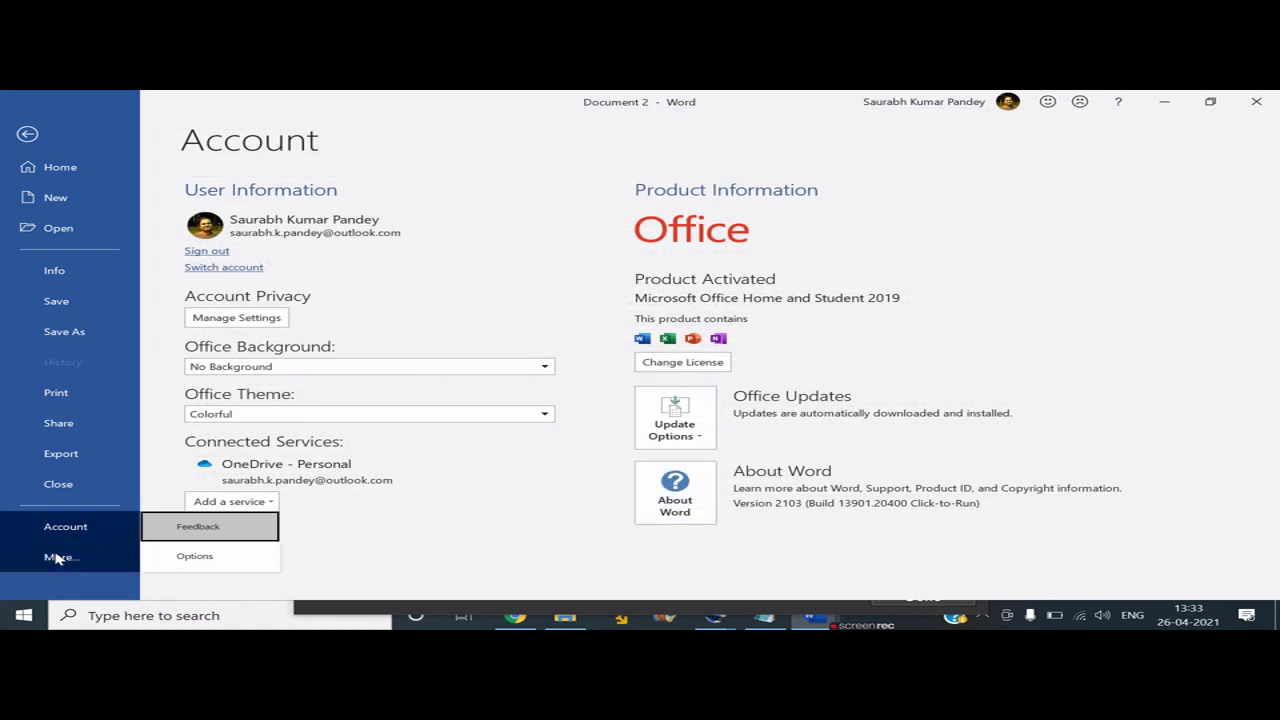
pyautogui.click(237, 535)
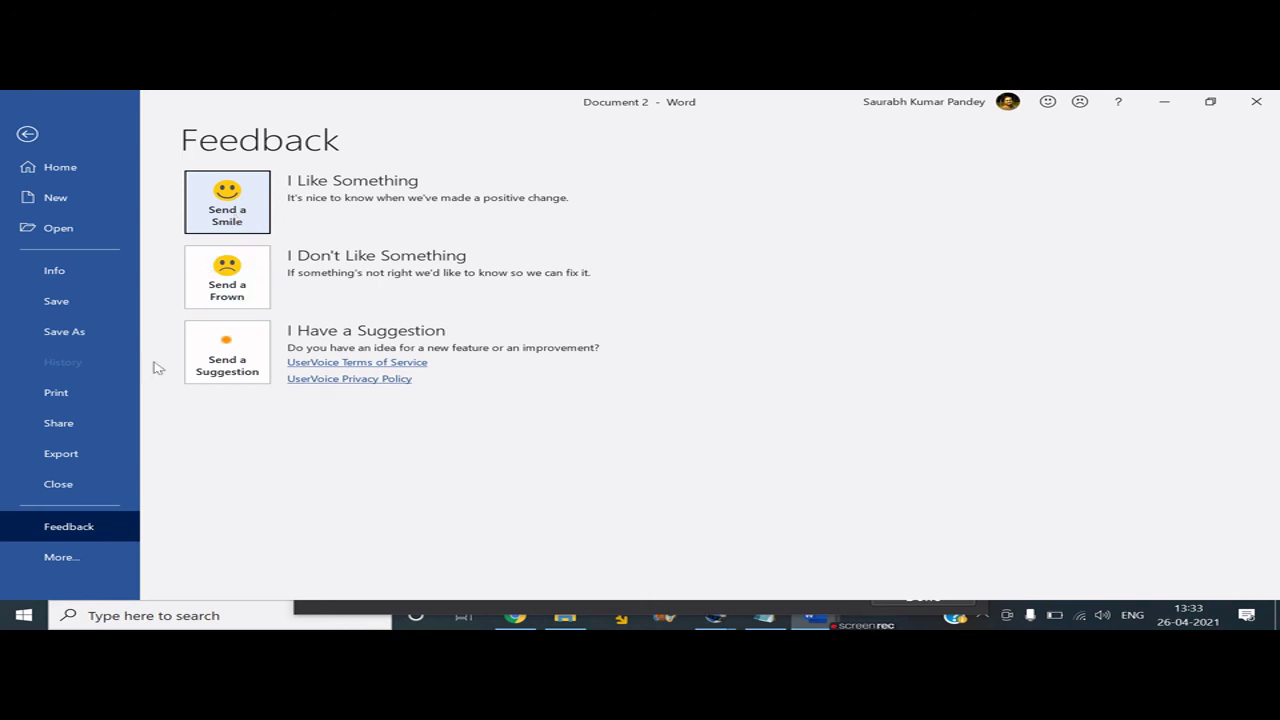
pyautogui.click(91, 562)
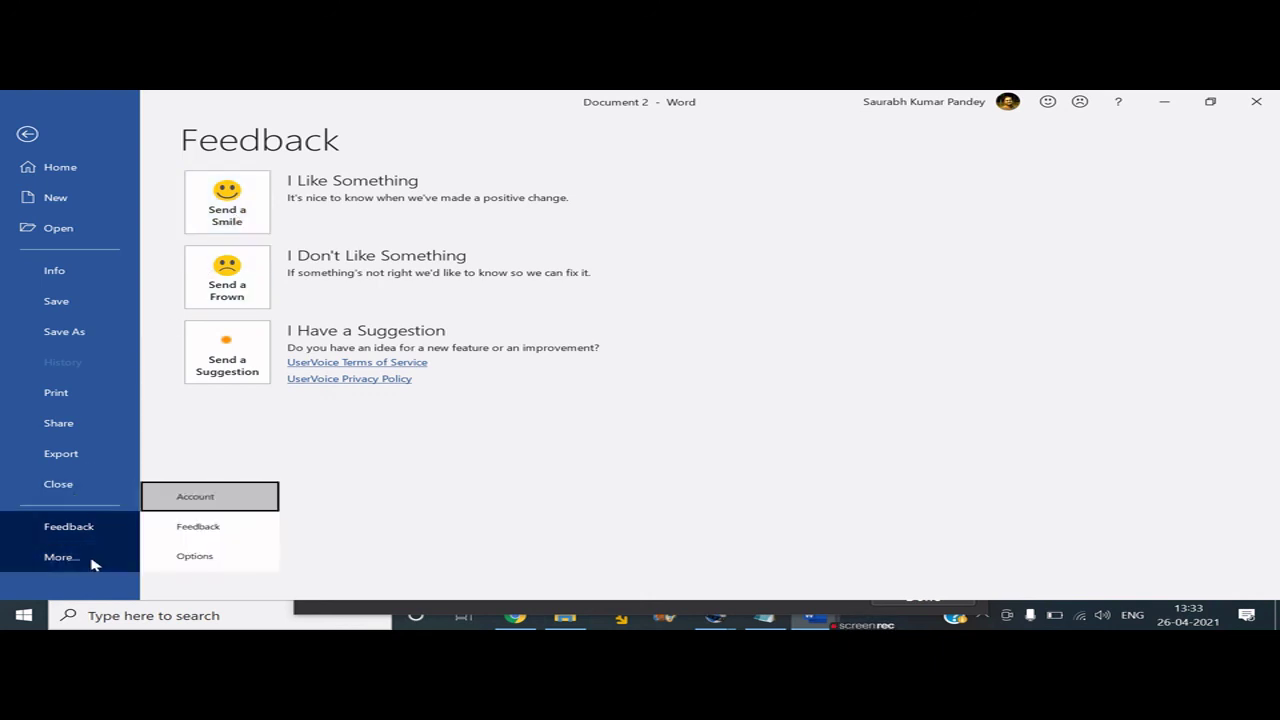
pyautogui.click(196, 556)
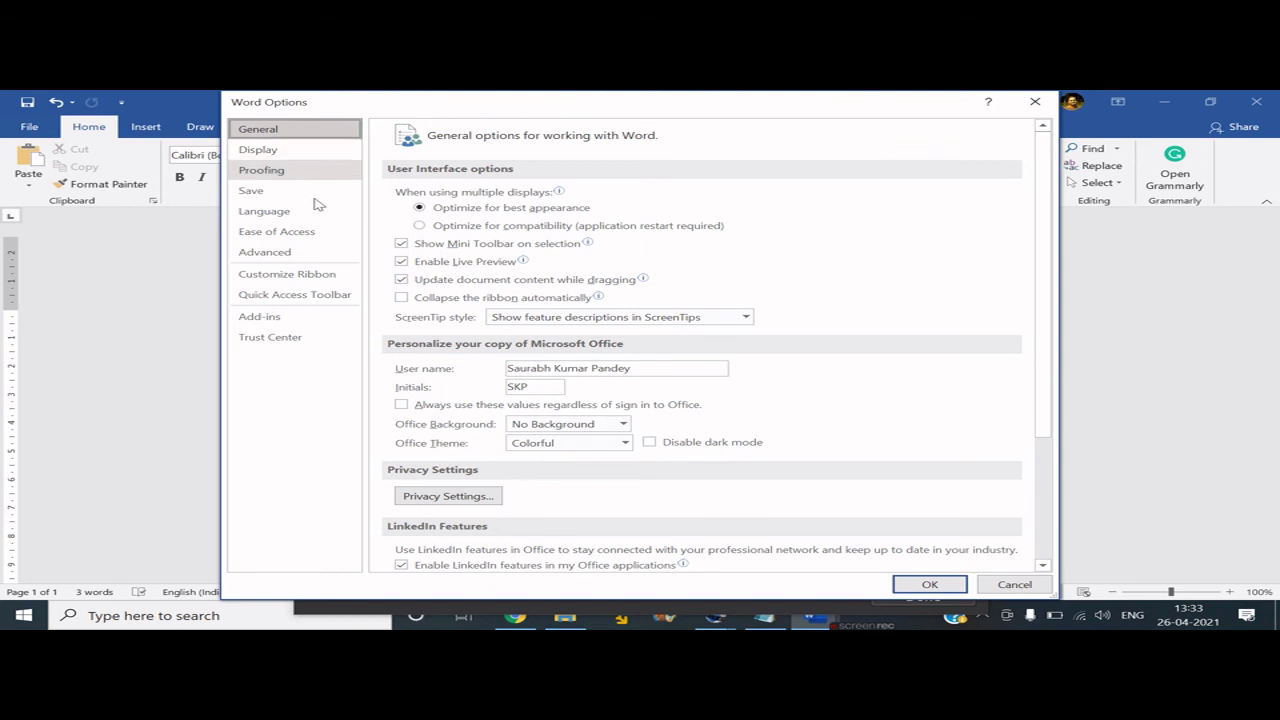
# Browse Display and Proofing, then switch the default save format from Word 97-2003 to Word Document (*.docx).
pyautogui.click(314, 152)
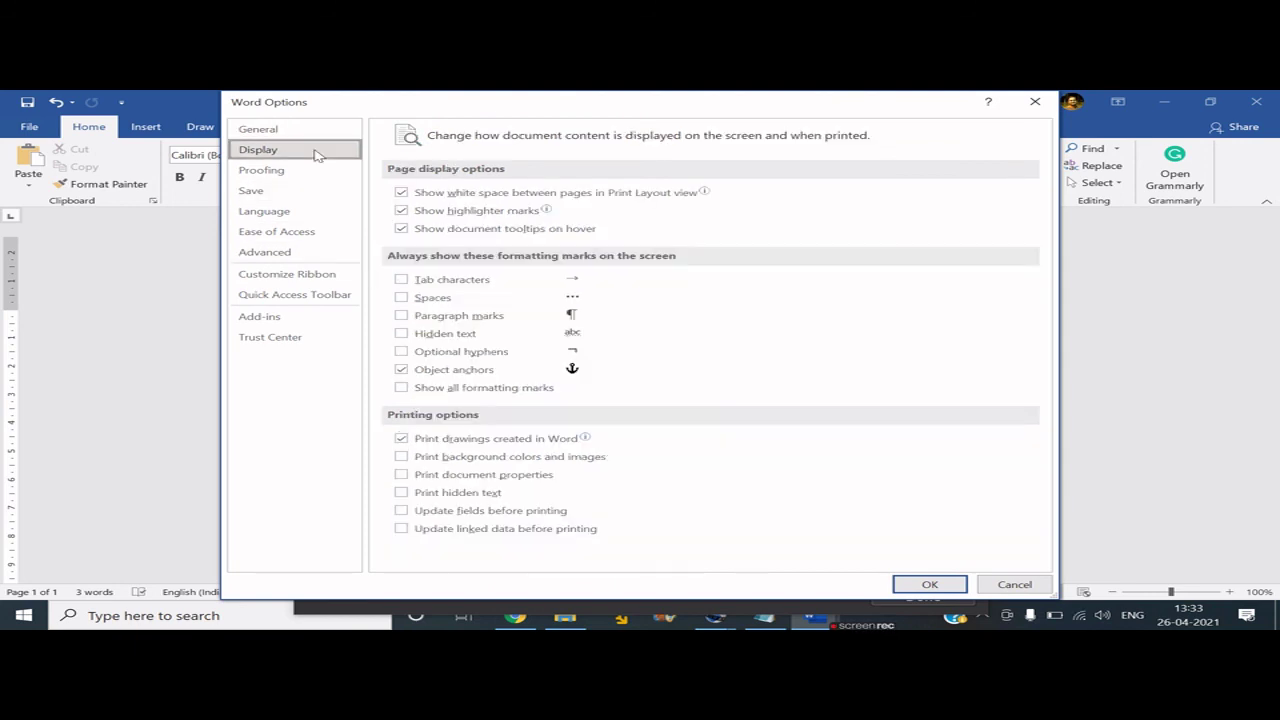
pyautogui.click(305, 171)
pyautogui.click(300, 194)
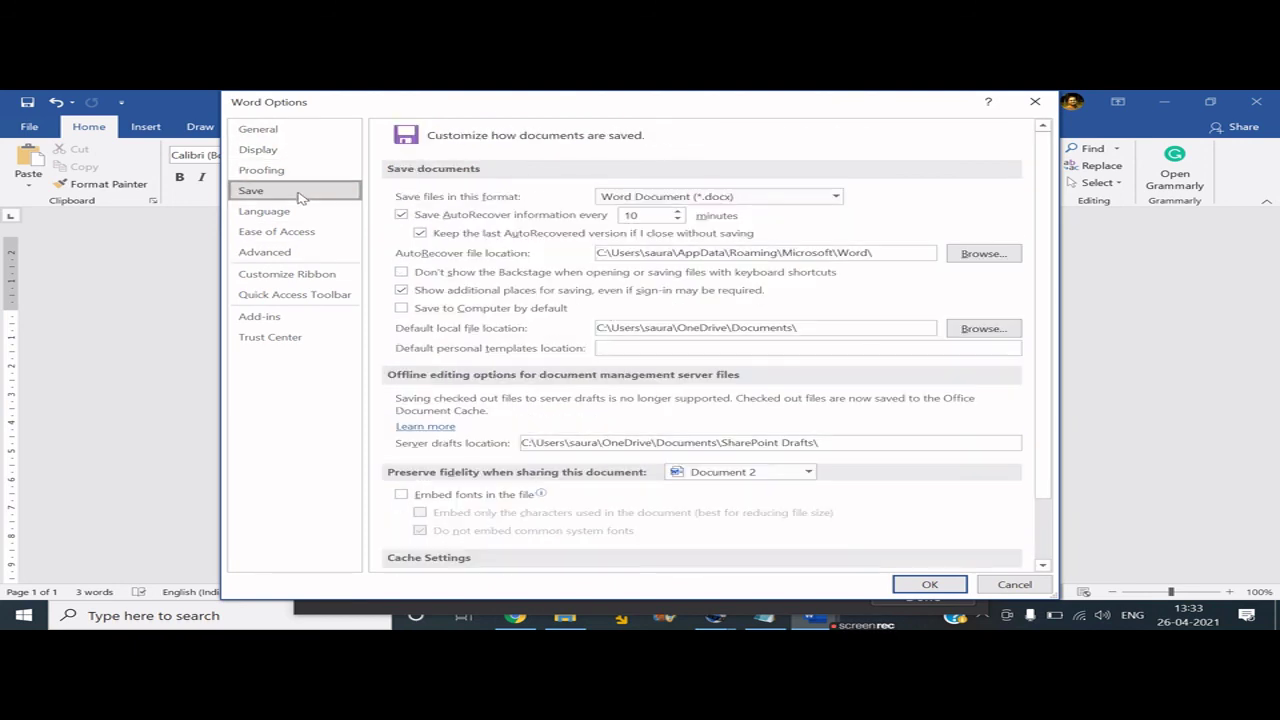
pyautogui.click(640, 200)
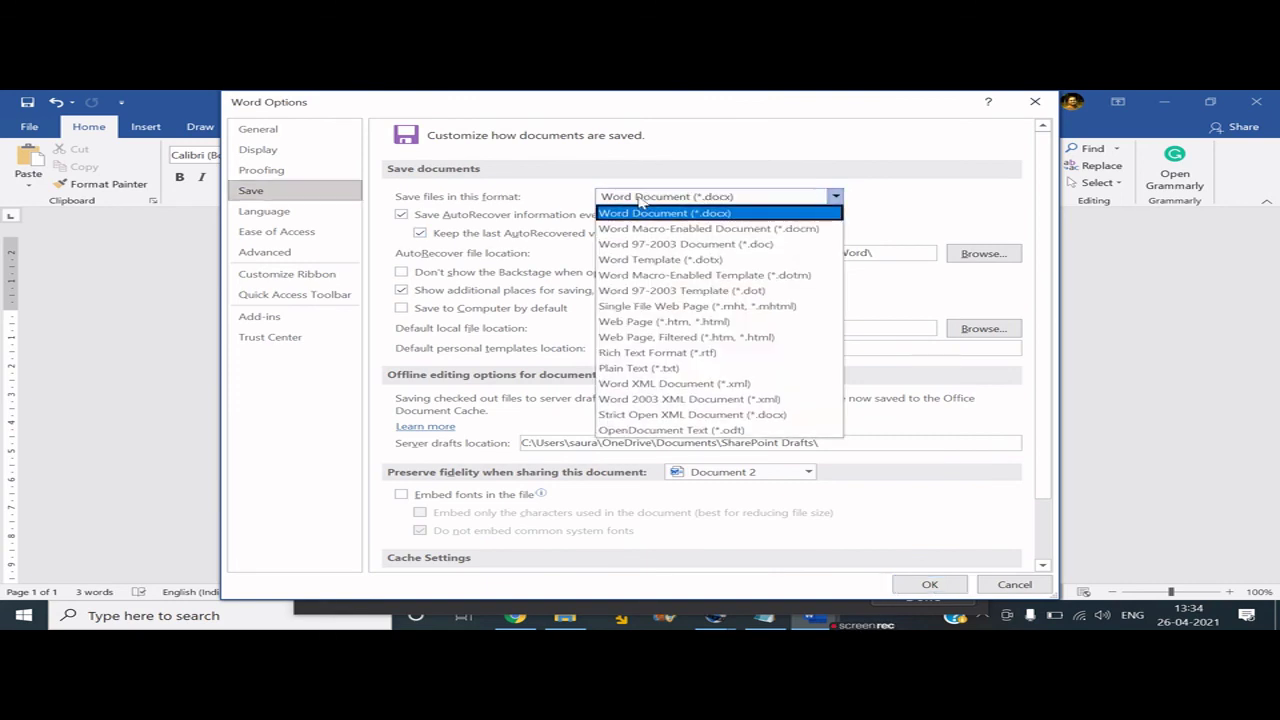
pyautogui.click(673, 245)
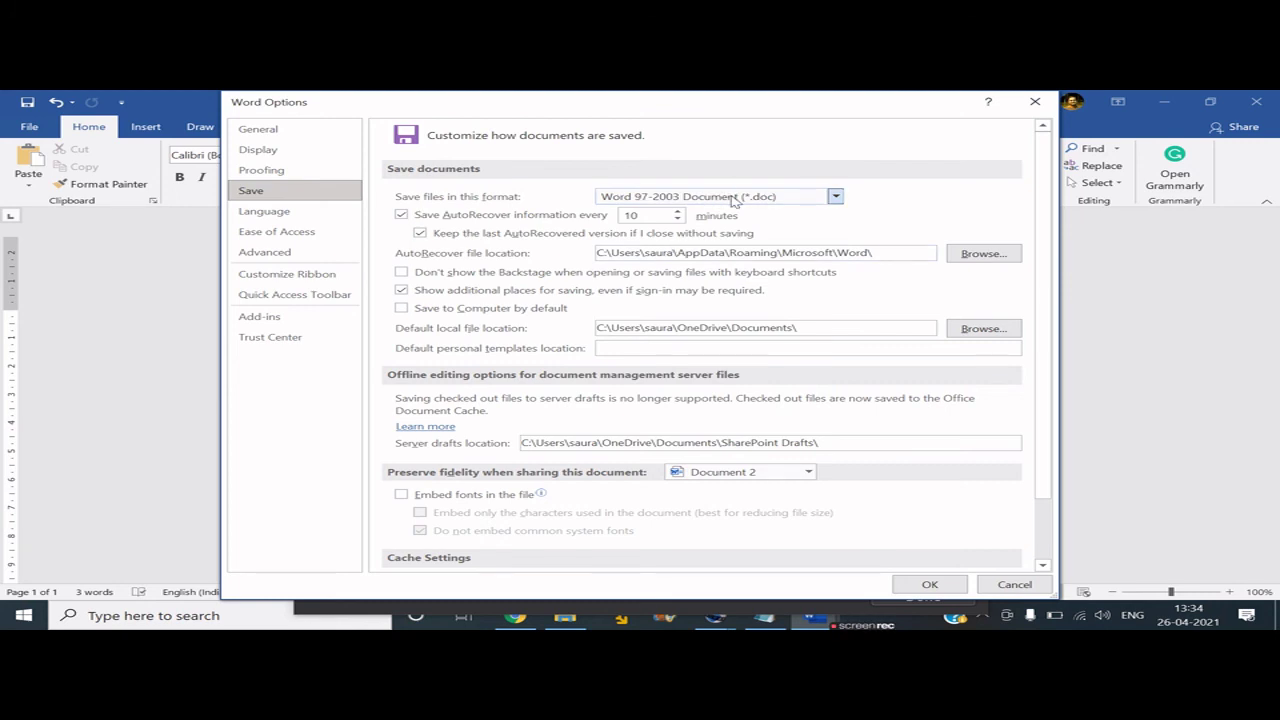
pyautogui.click(770, 200)
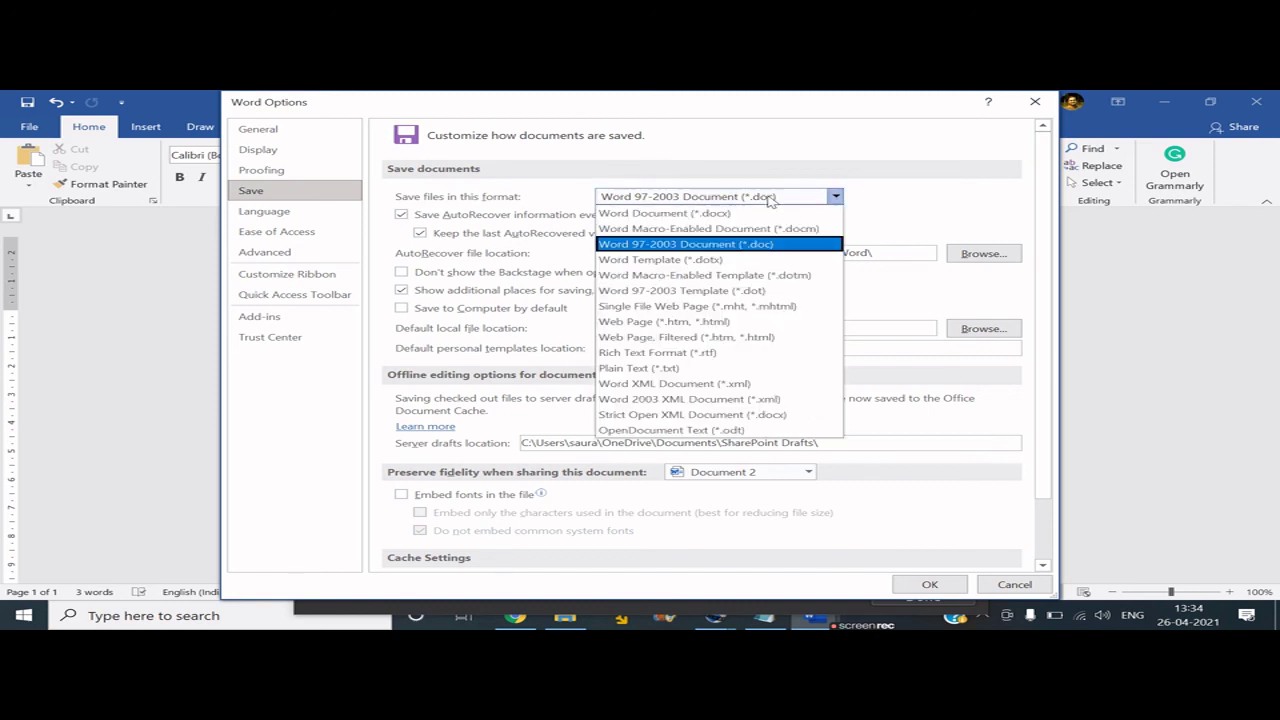
pyautogui.click(753, 212)
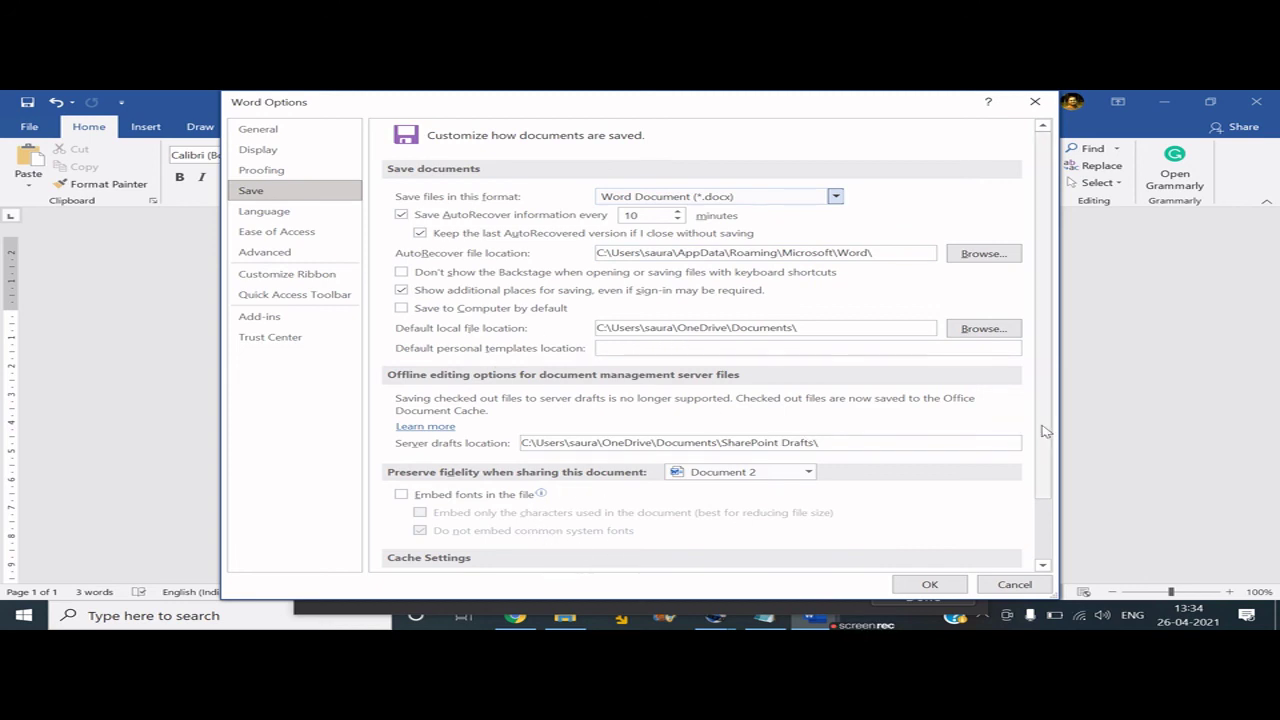
pyautogui.moveTo(1044, 430); pyautogui.dragTo(1062, 319)
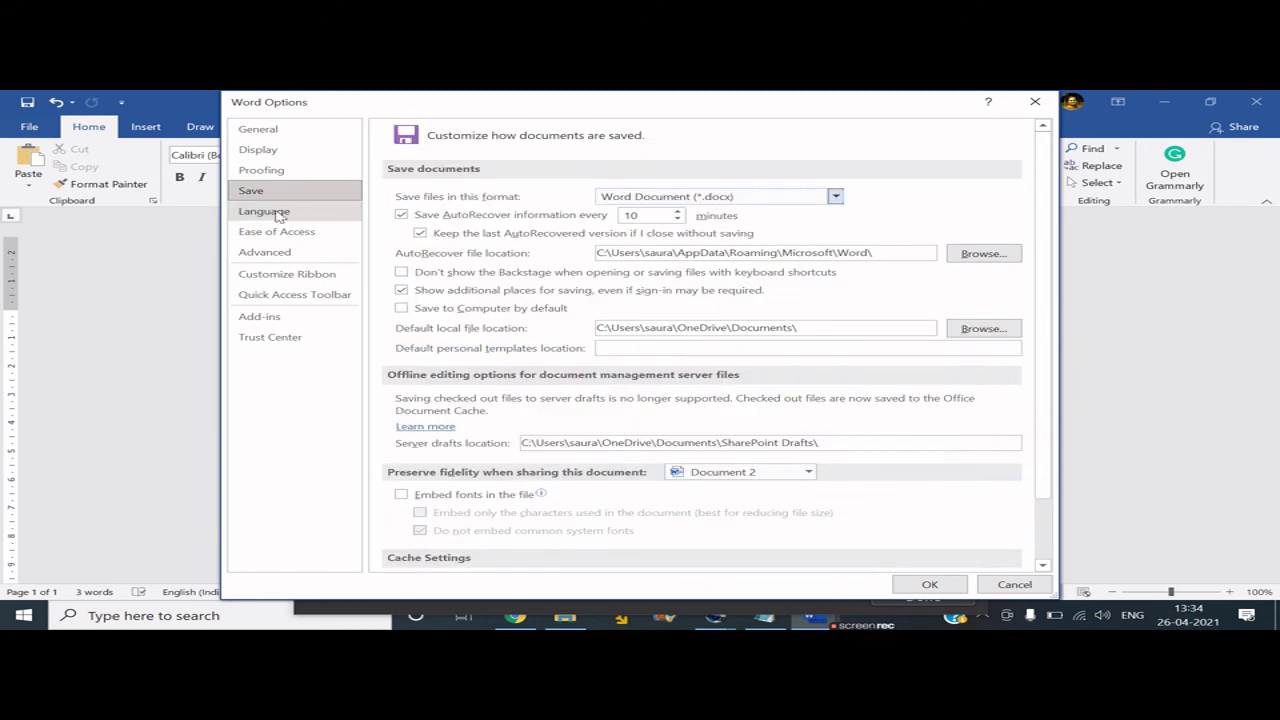
pyautogui.click(278, 213)
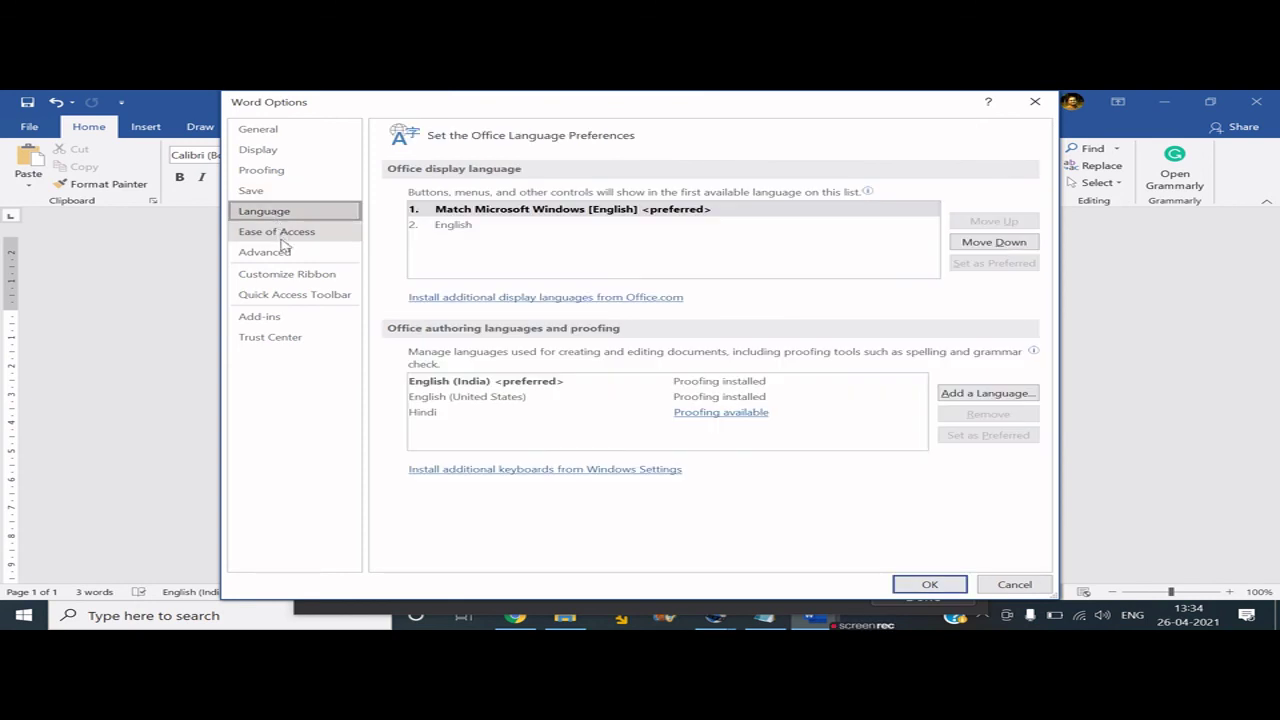
# Pass through Ease of Access and Advanced, toggling the AutoShapes drawing canvas option on and back off.
pyautogui.click(282, 235)
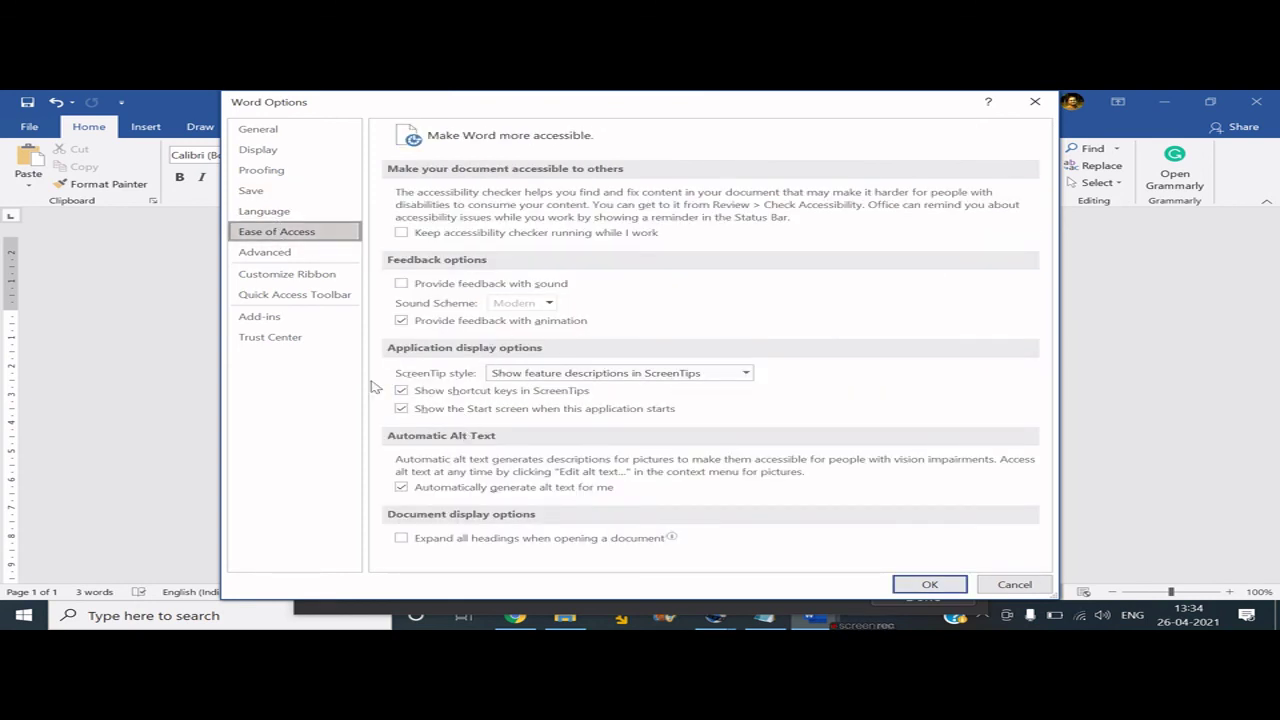
pyautogui.click(268, 250)
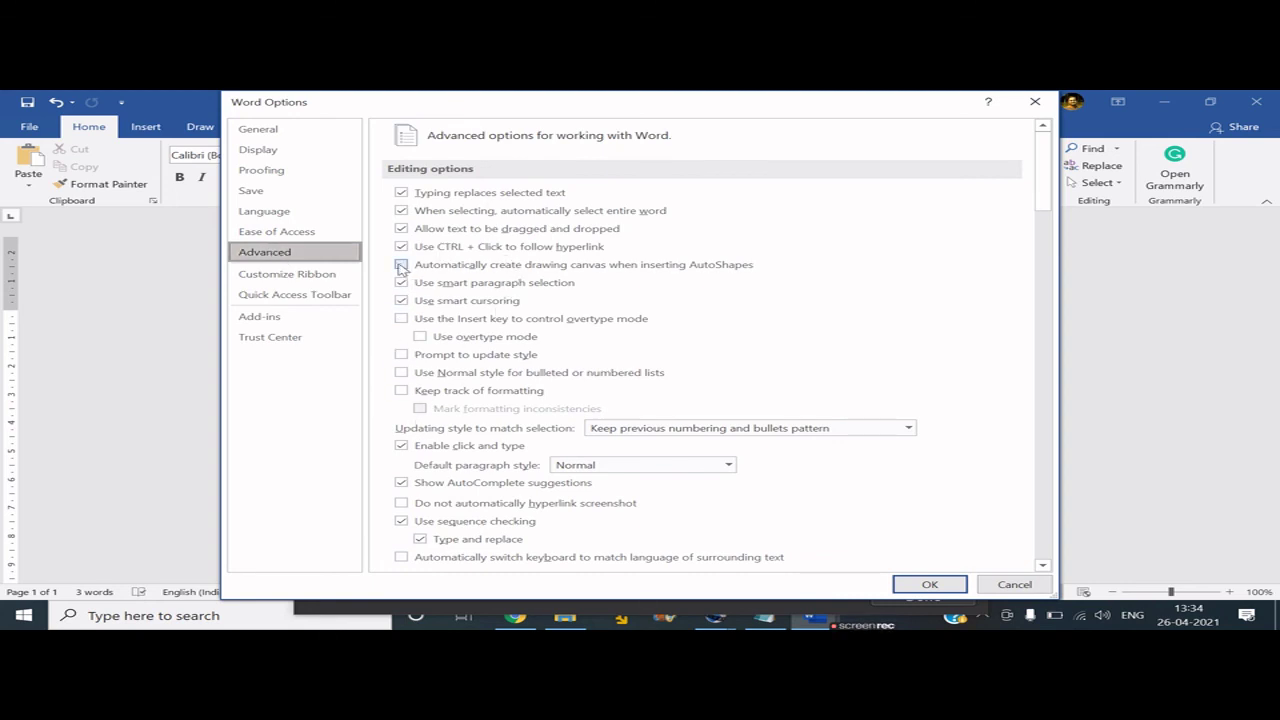
pyautogui.click(401, 265)
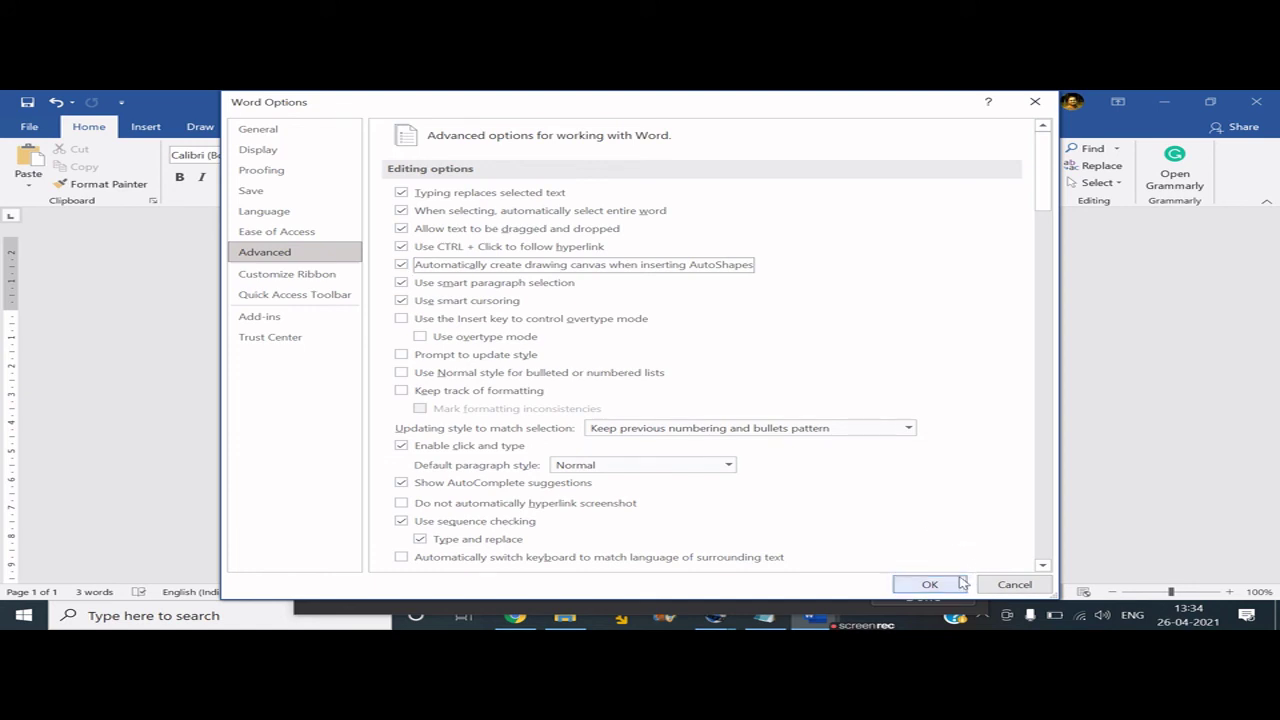
pyautogui.click(401, 265)
pyautogui.click(313, 281)
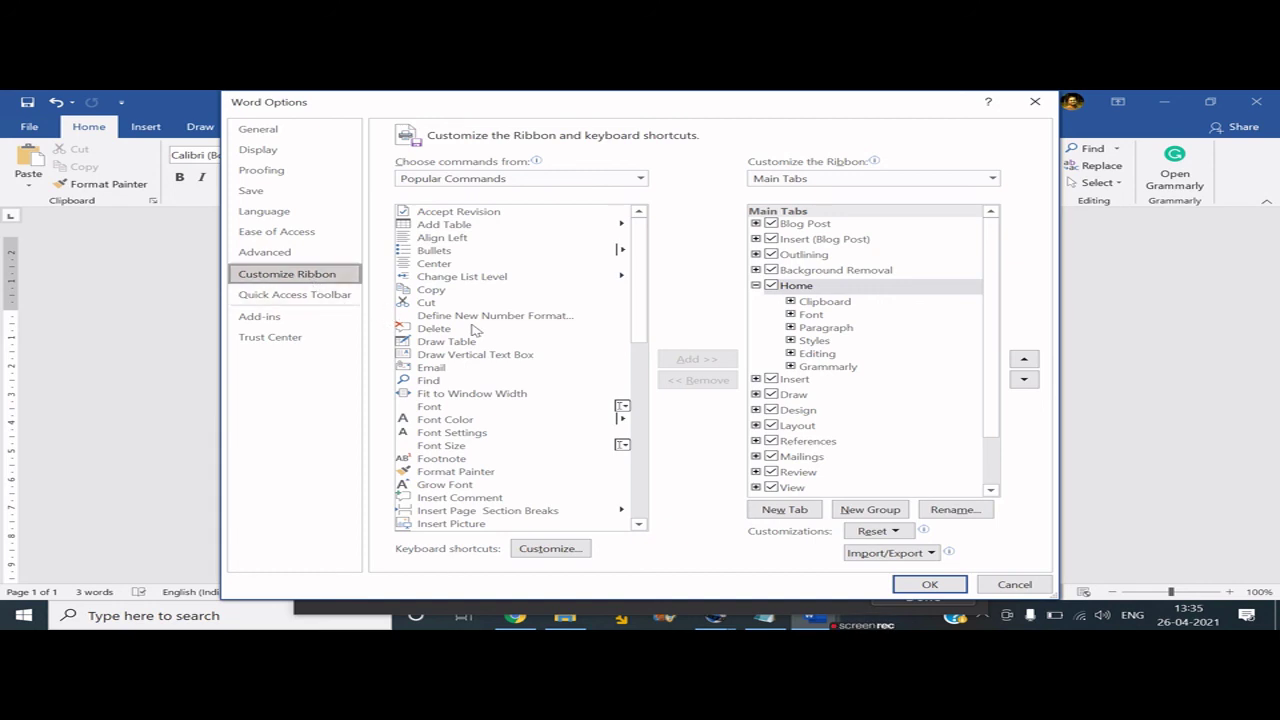
# Try adding Define New Number Format to the ribbon and dismiss the custom-group warning.
pyautogui.click(508, 316)
pyautogui.click(697, 358)
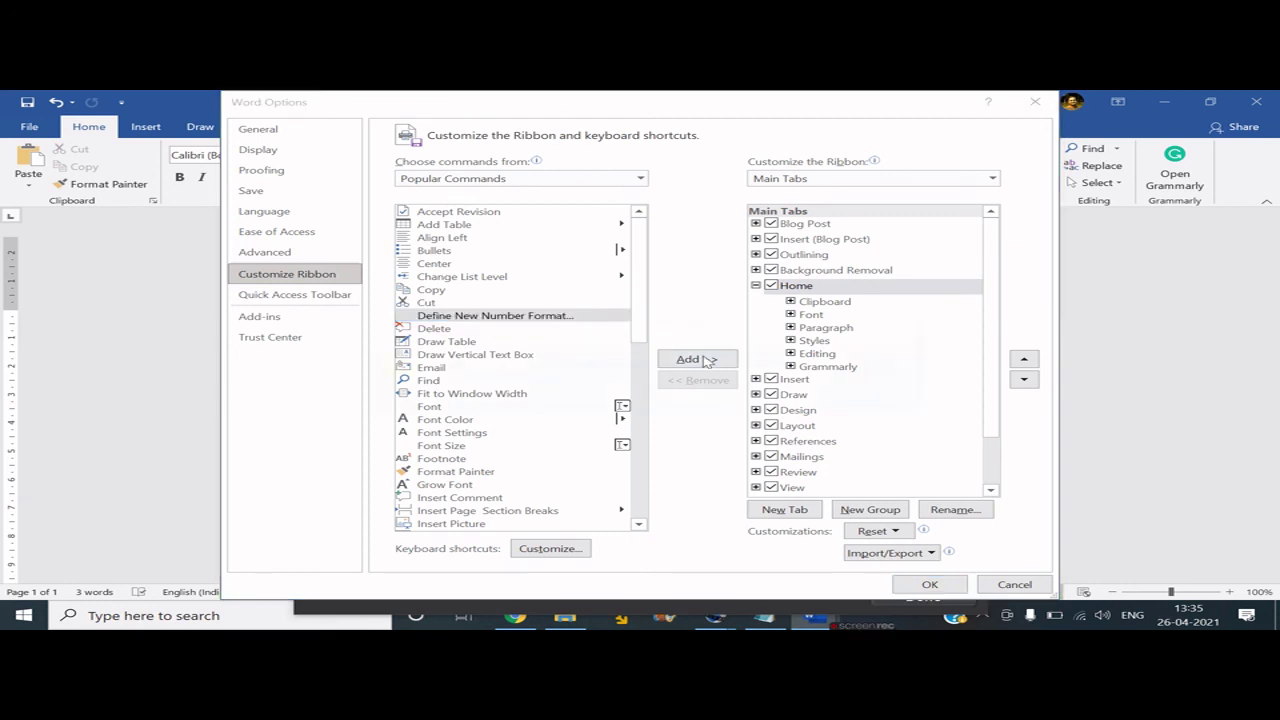
pyautogui.click(913, 332)
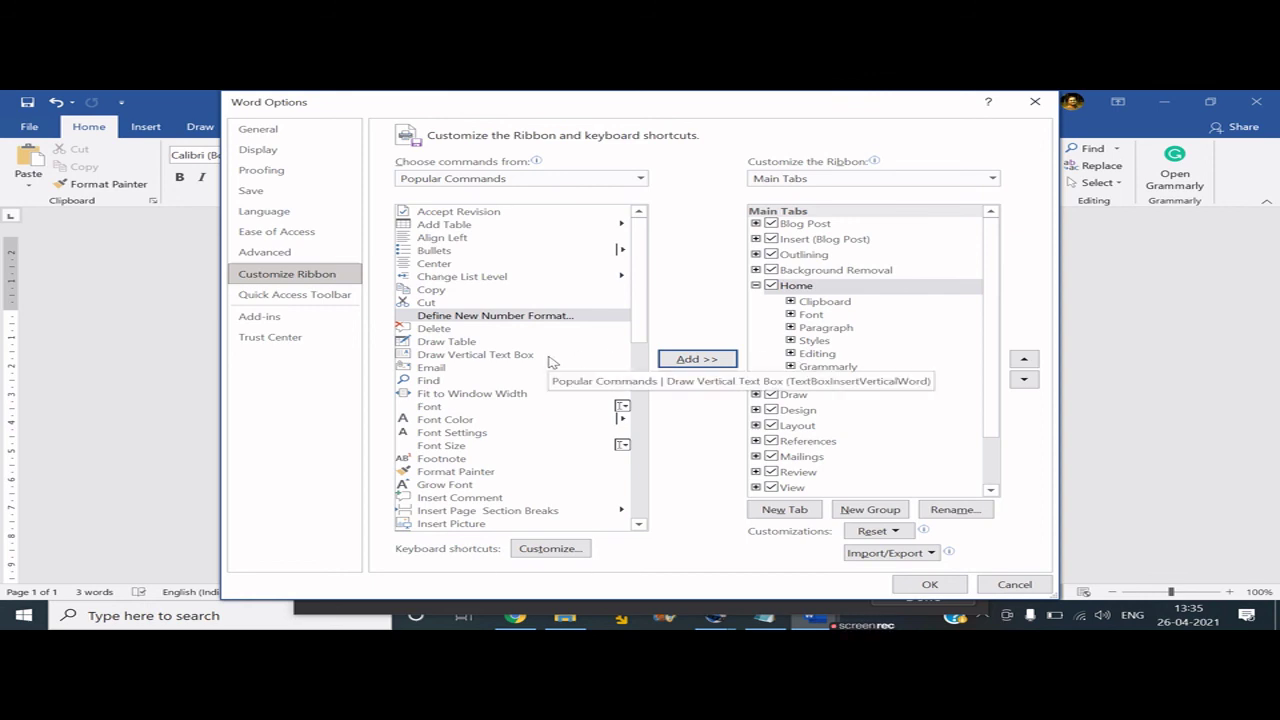
pyautogui.click(300, 296)
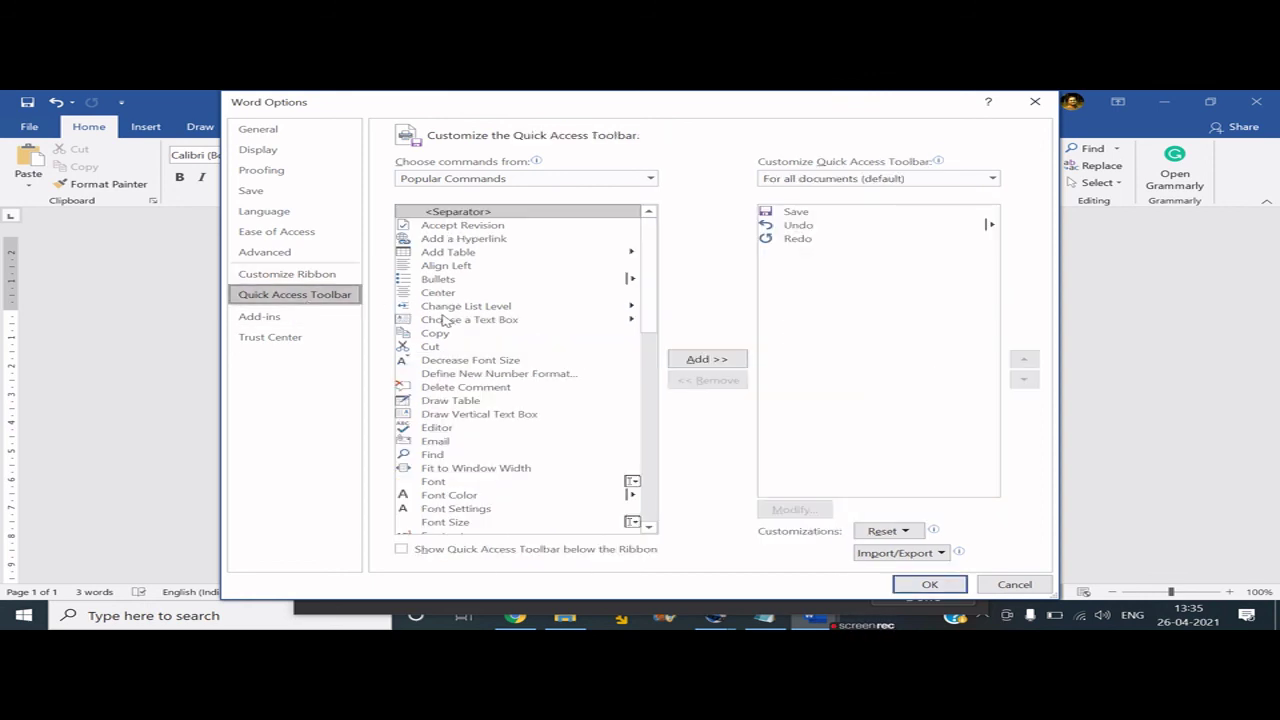
pyautogui.click(801, 215)
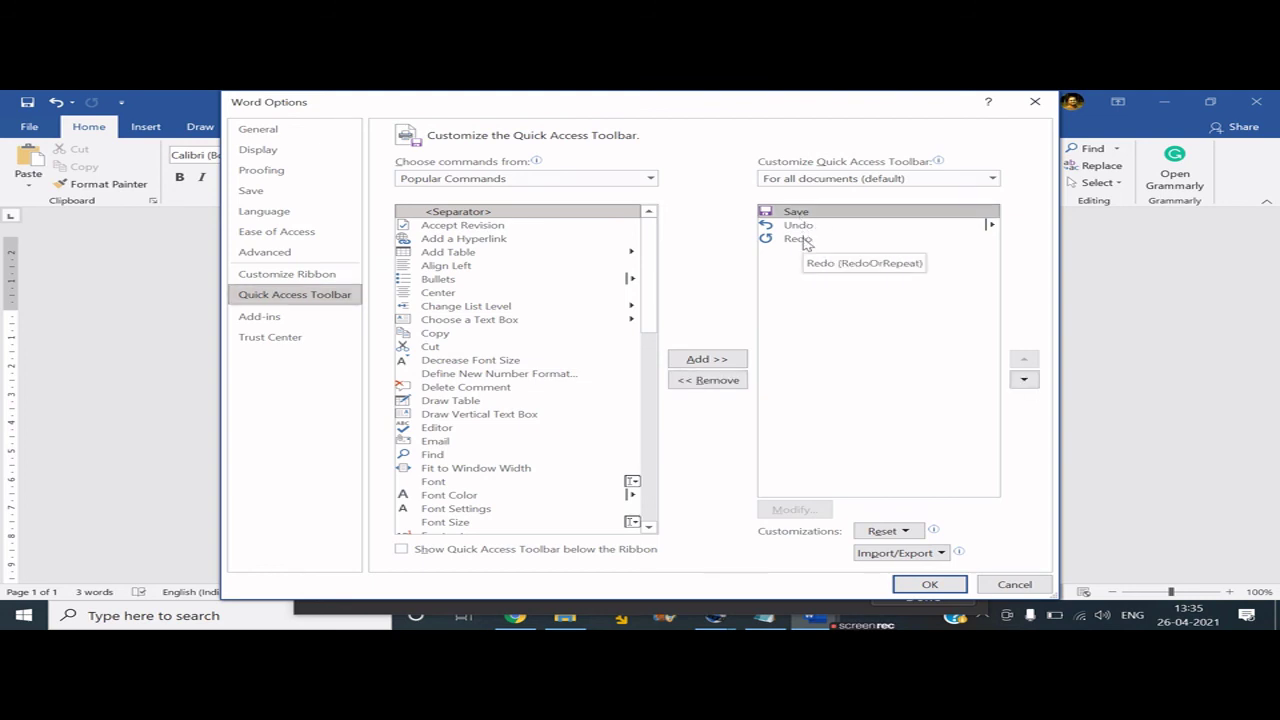
pyautogui.click(445, 335)
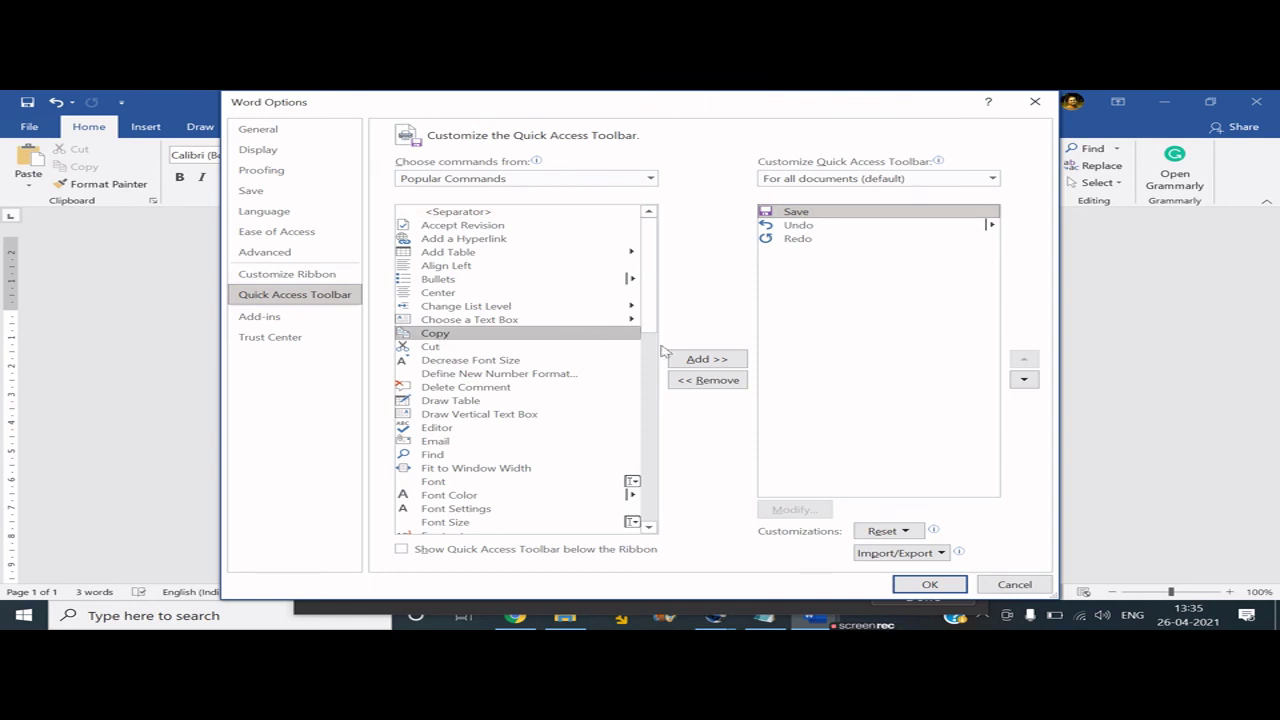
pyautogui.click(720, 360)
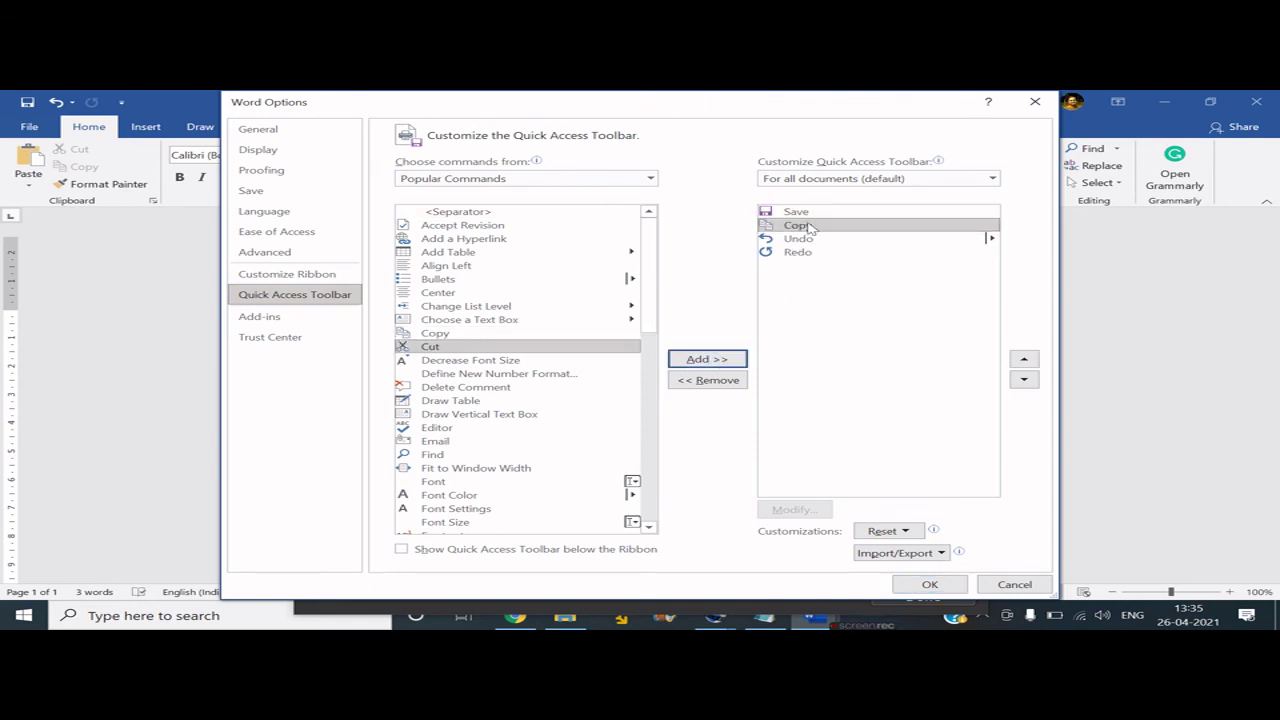
pyautogui.click(715, 386)
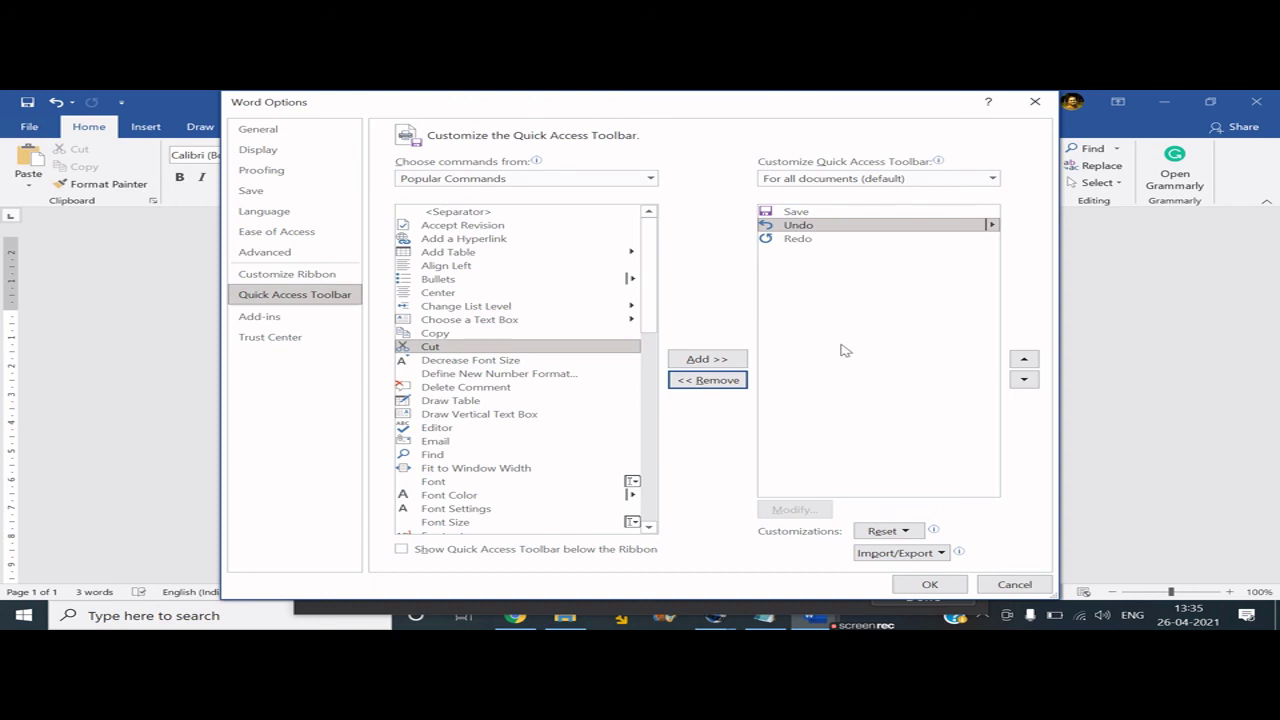
# Review the installed add-ins and the Grammarly add-in's details before moving to Trust Center.
pyautogui.click(290, 318)
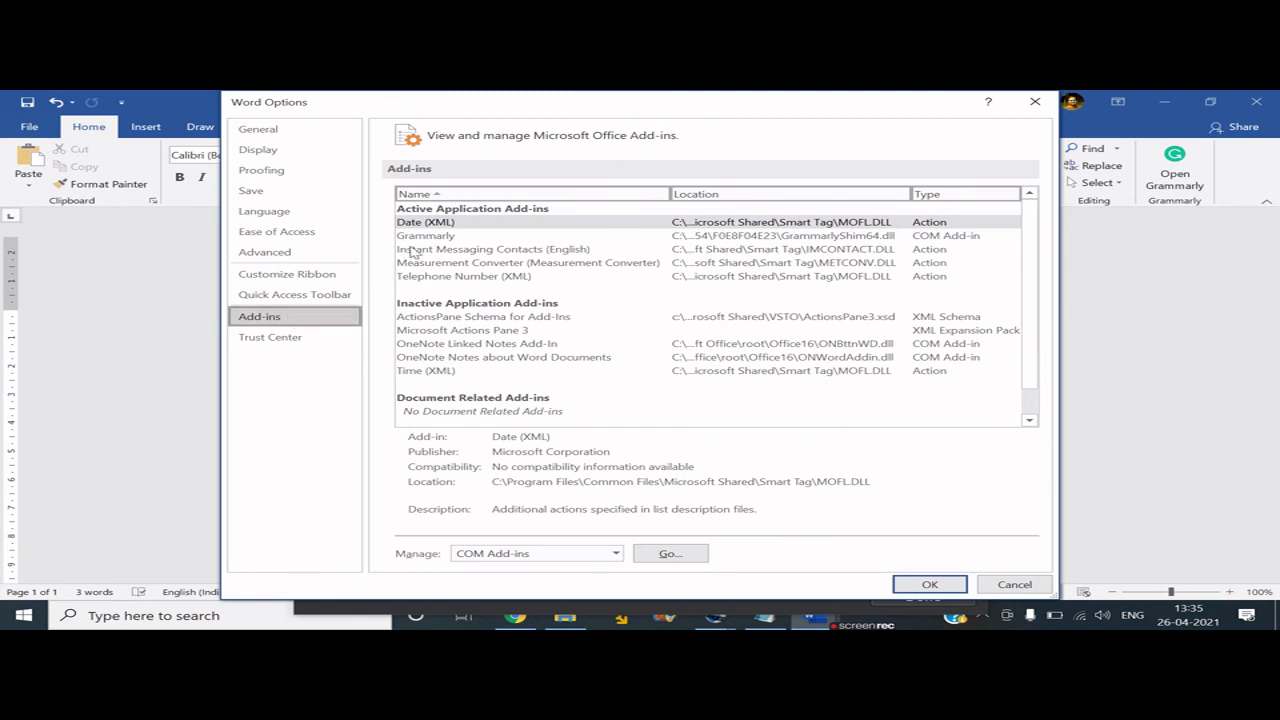
pyautogui.click(430, 236)
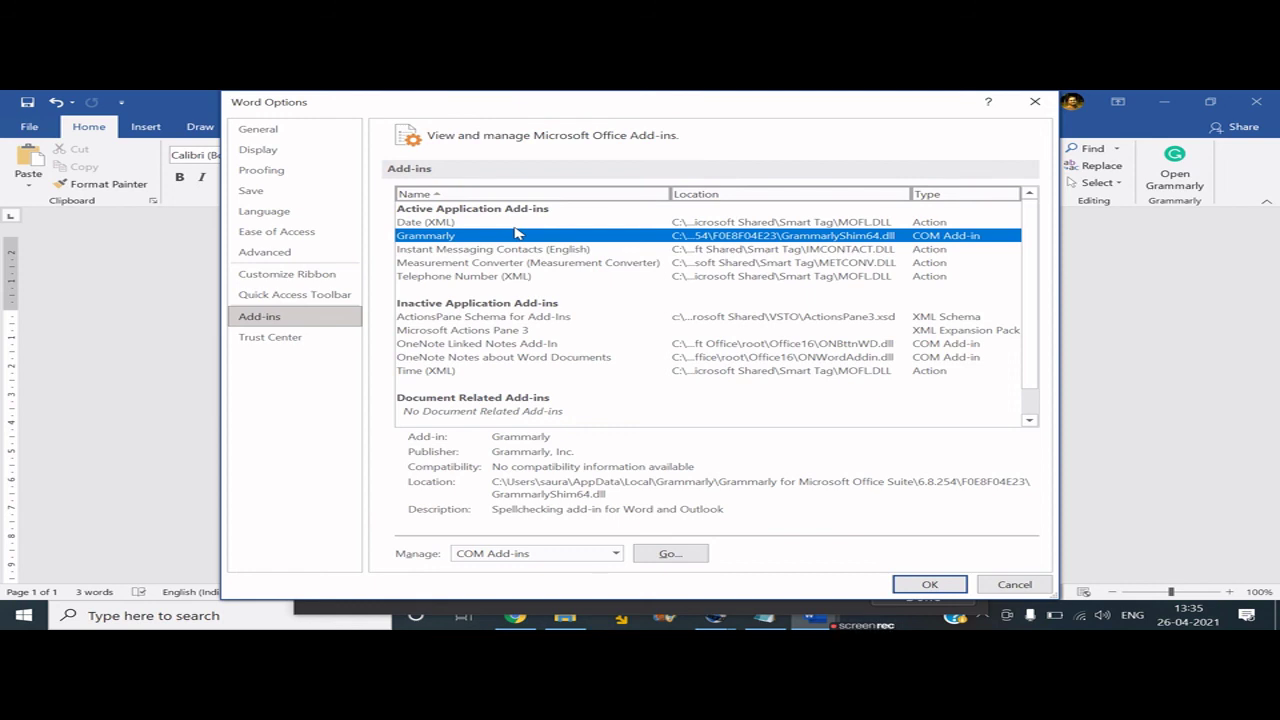
pyautogui.click(295, 340)
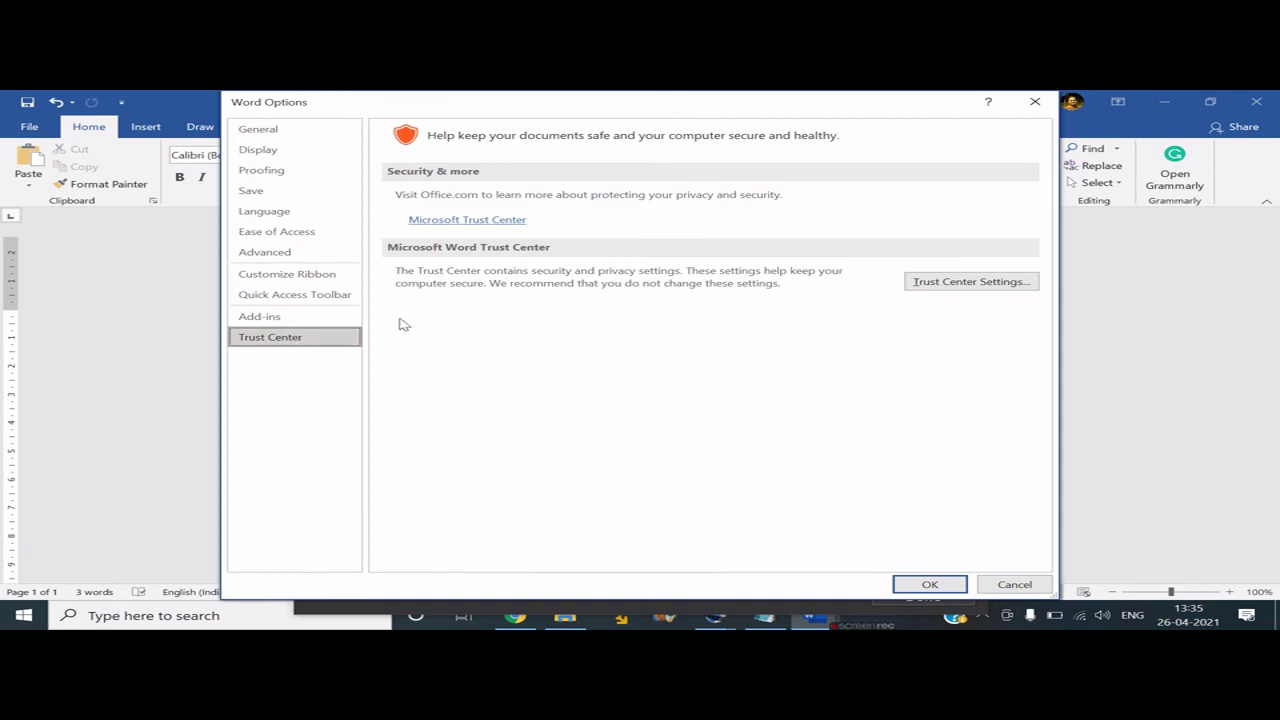
pyautogui.click(970, 282)
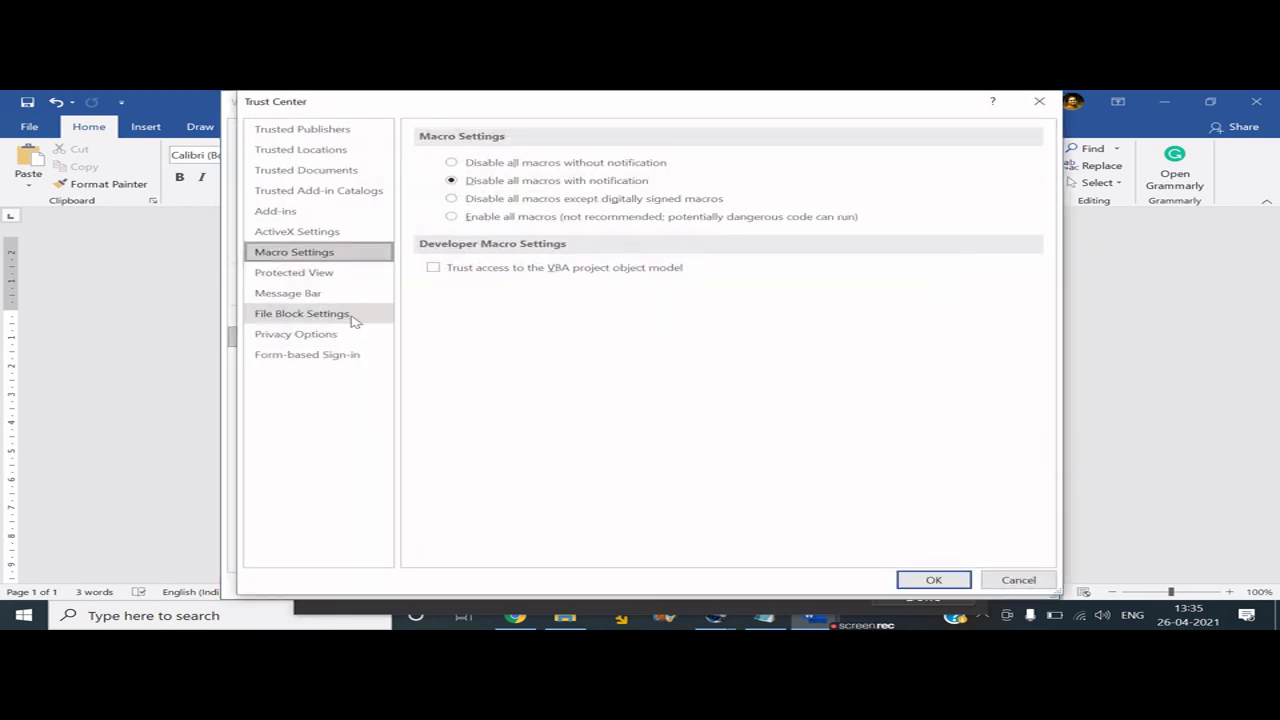
pyautogui.click(304, 133)
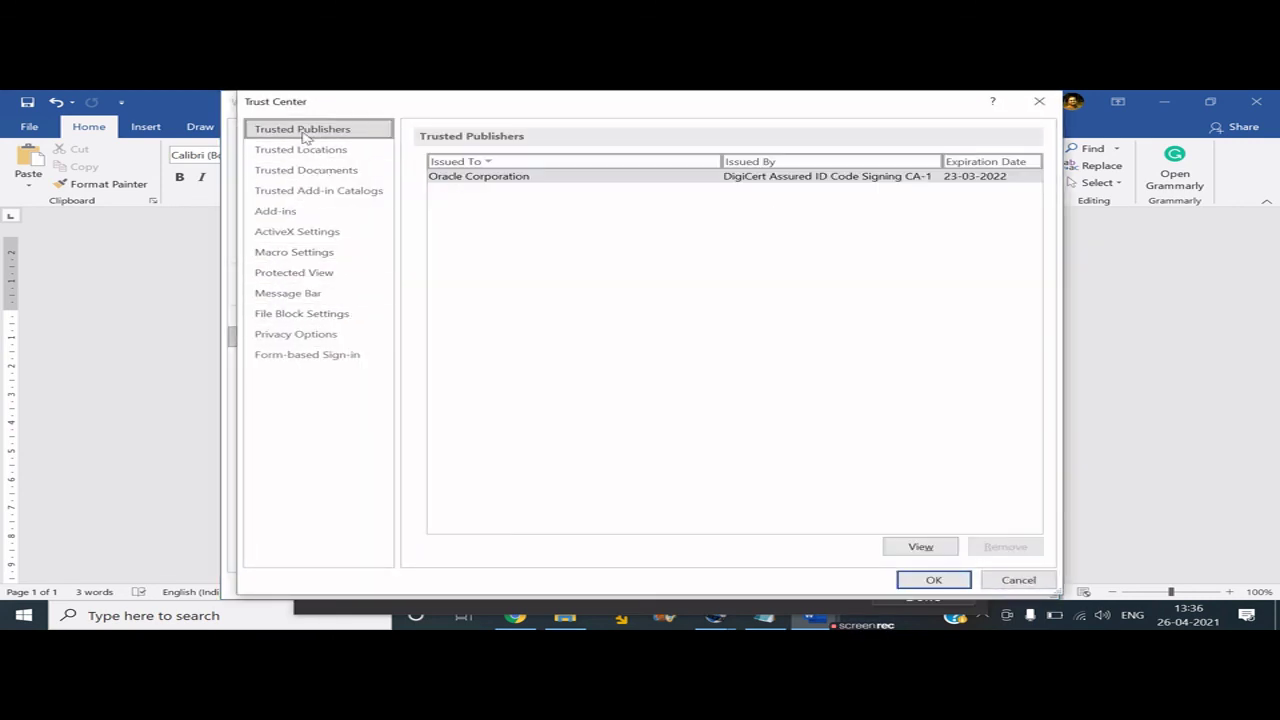
pyautogui.click(303, 152)
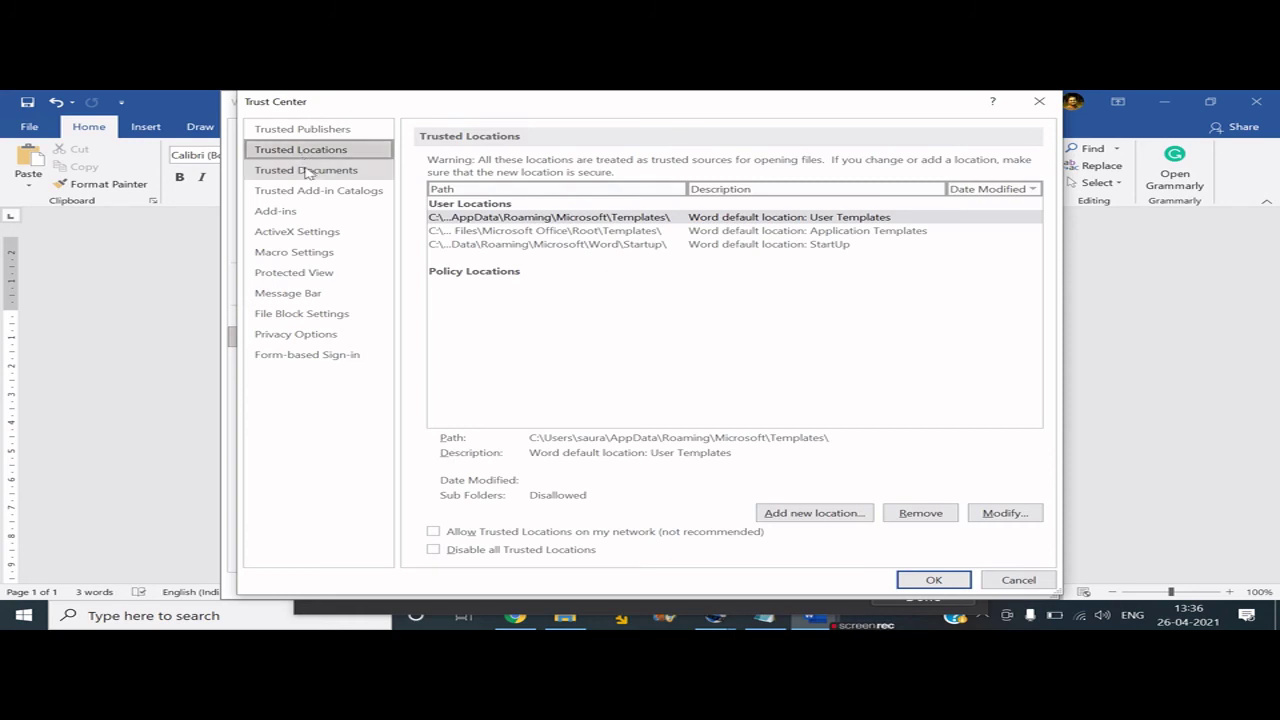
pyautogui.click(306, 171)
pyautogui.click(308, 190)
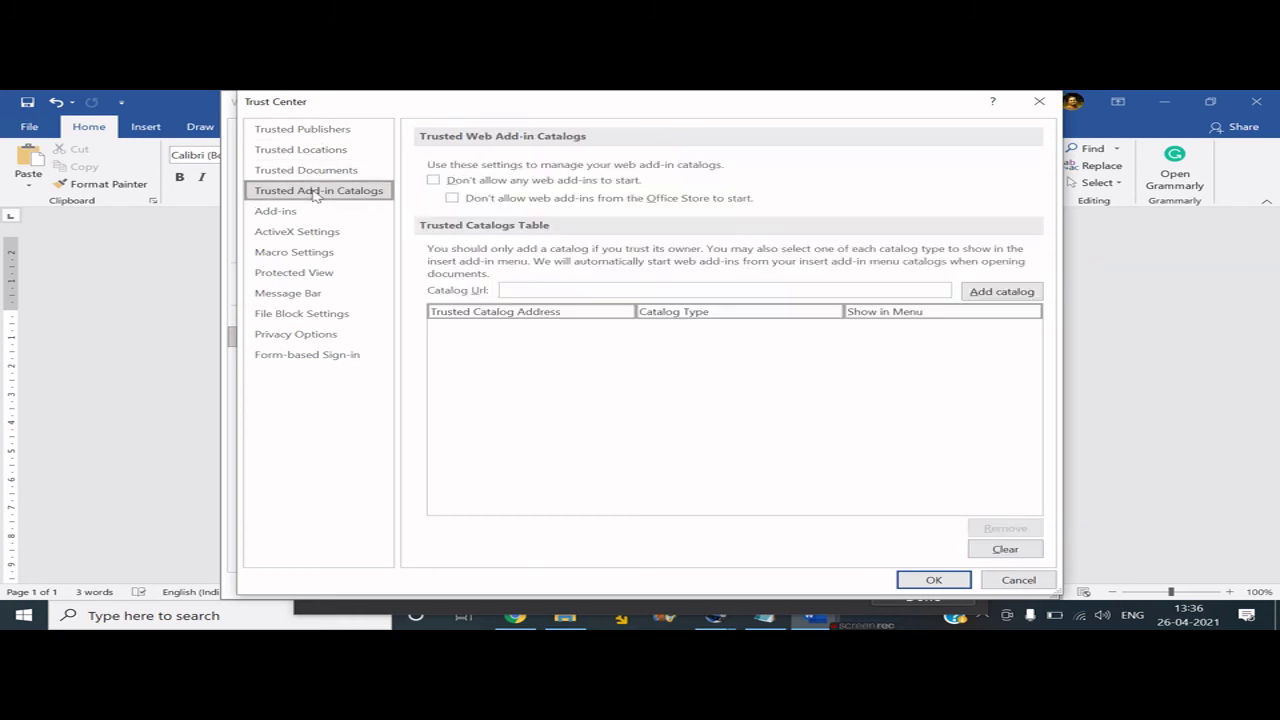
pyautogui.click(307, 214)
pyautogui.click(313, 232)
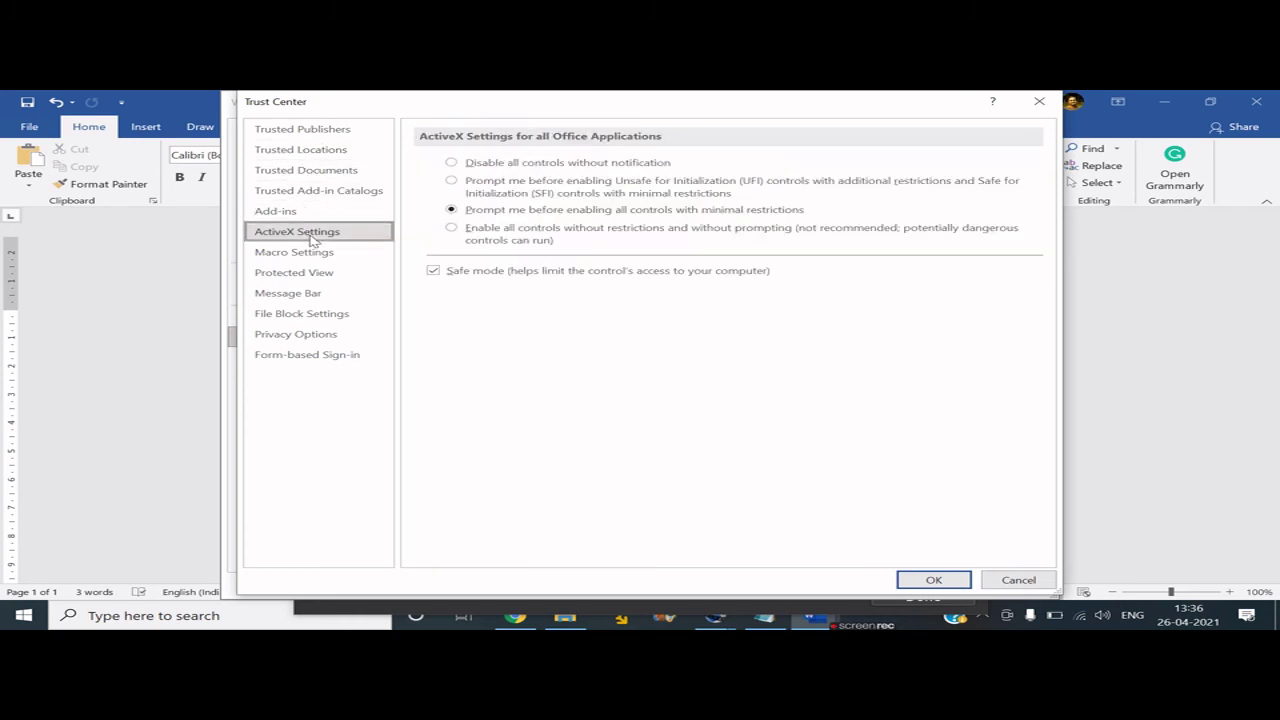
pyautogui.click(315, 255)
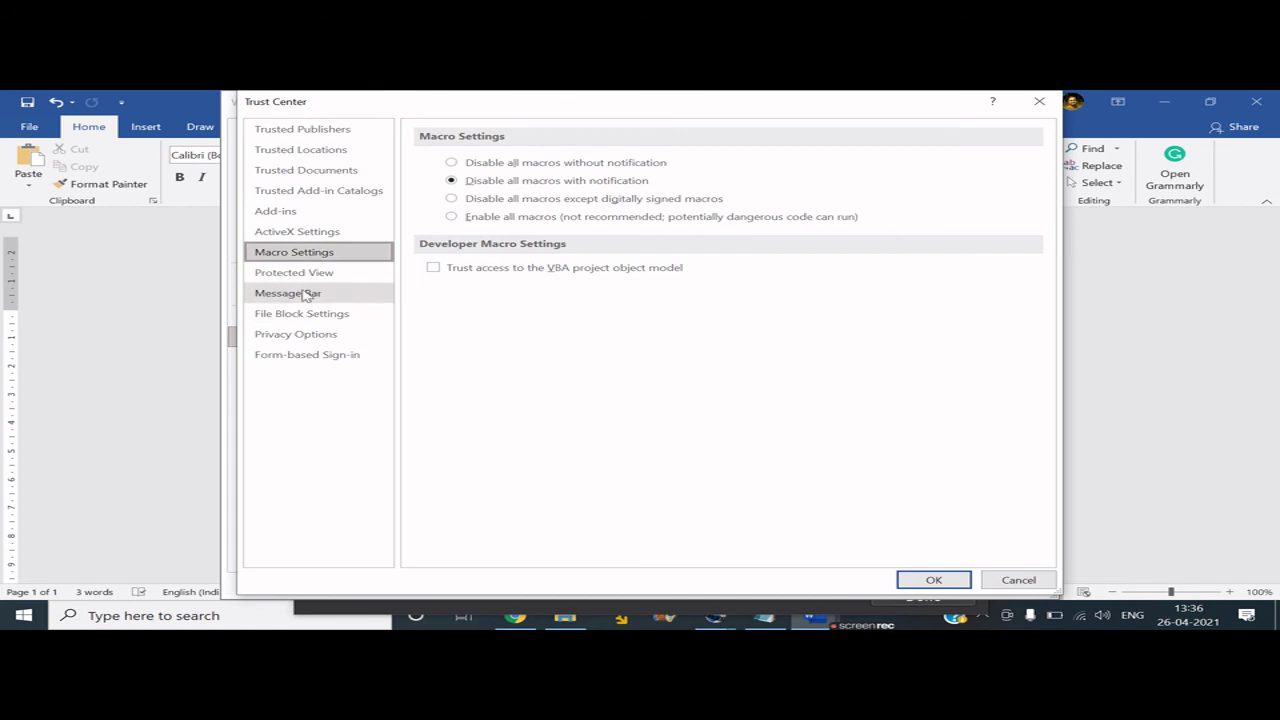
pyautogui.click(305, 294)
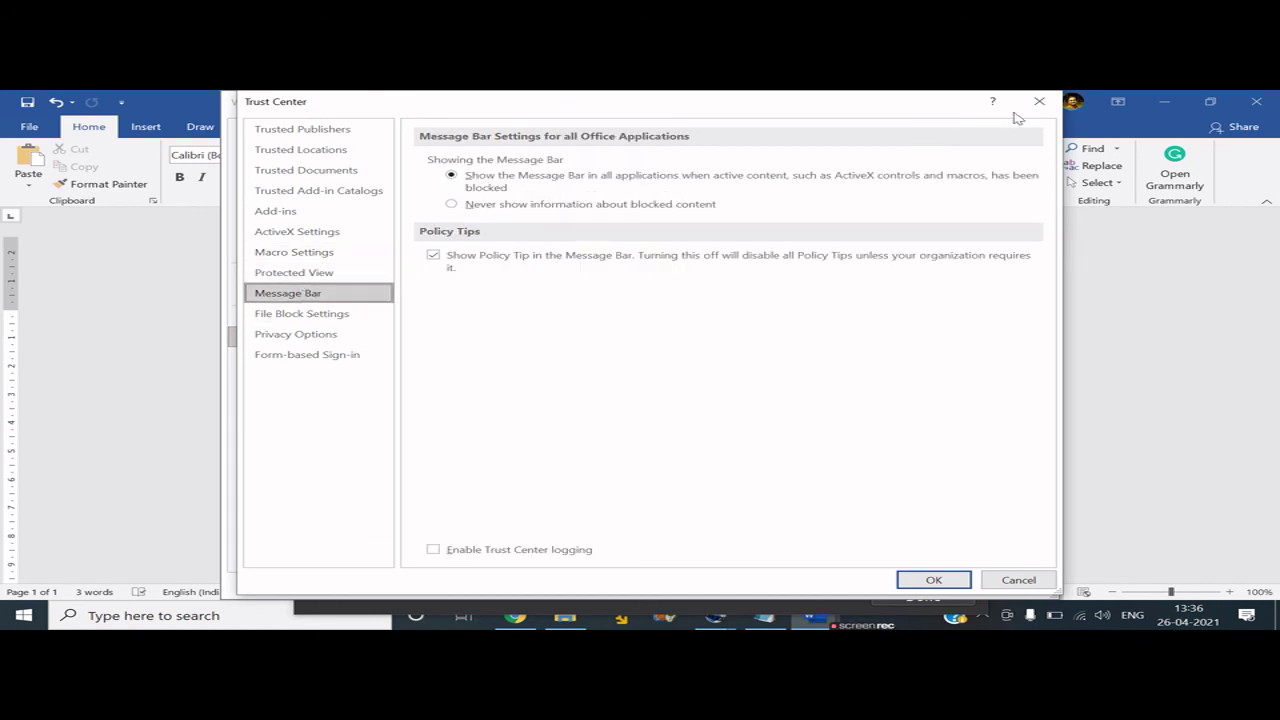
pyautogui.click(1042, 102)
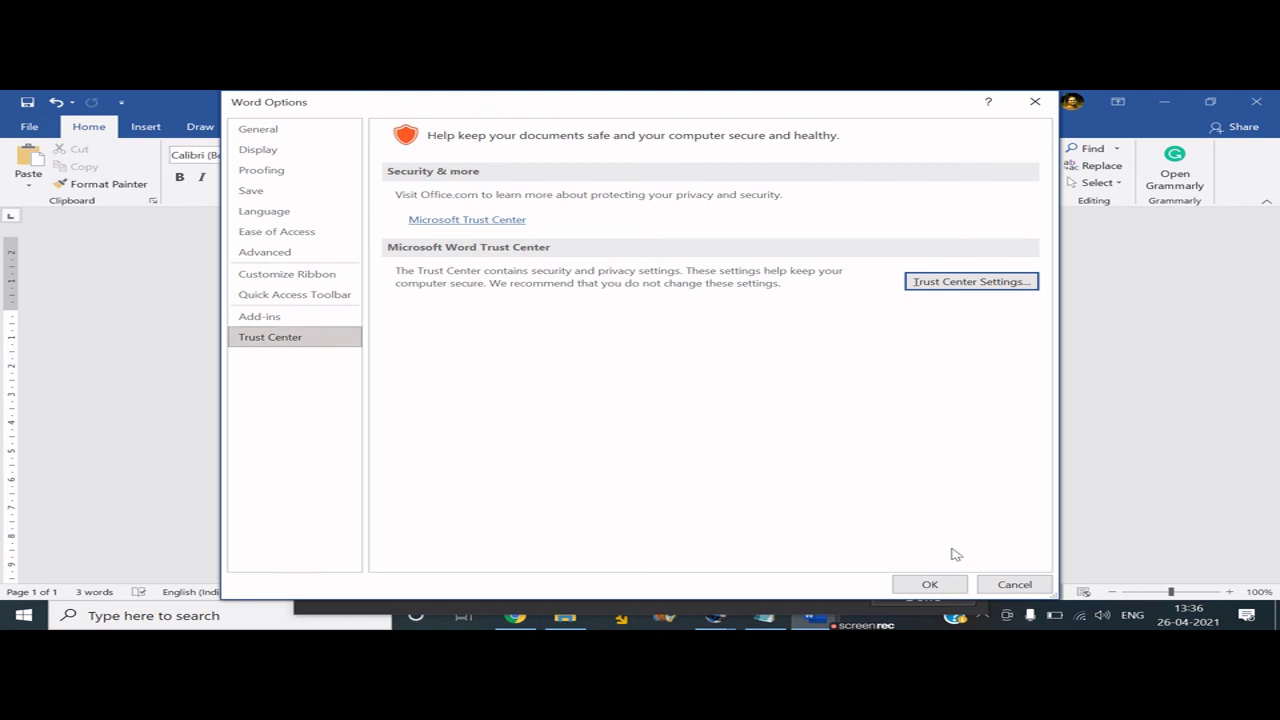
pyautogui.click(1015, 587)
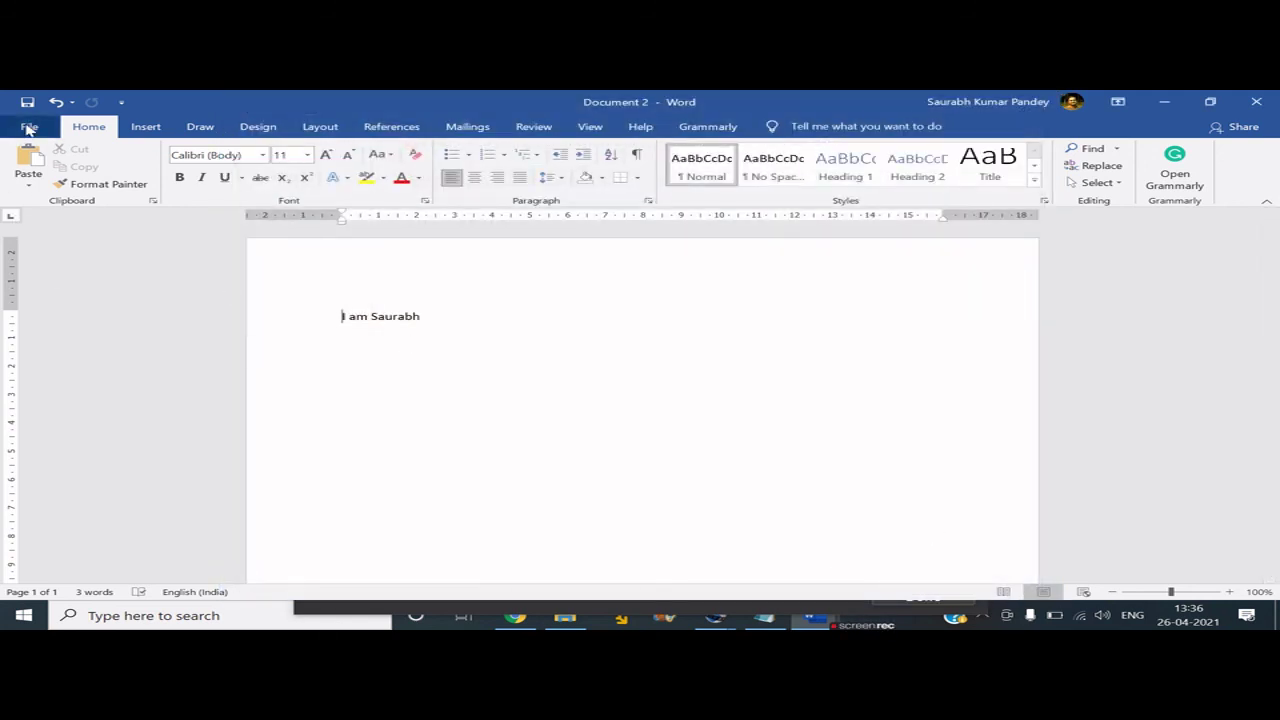
# Review the Customize Quick Access Toolbar command list and close it without changes.
pyautogui.click(122, 103)
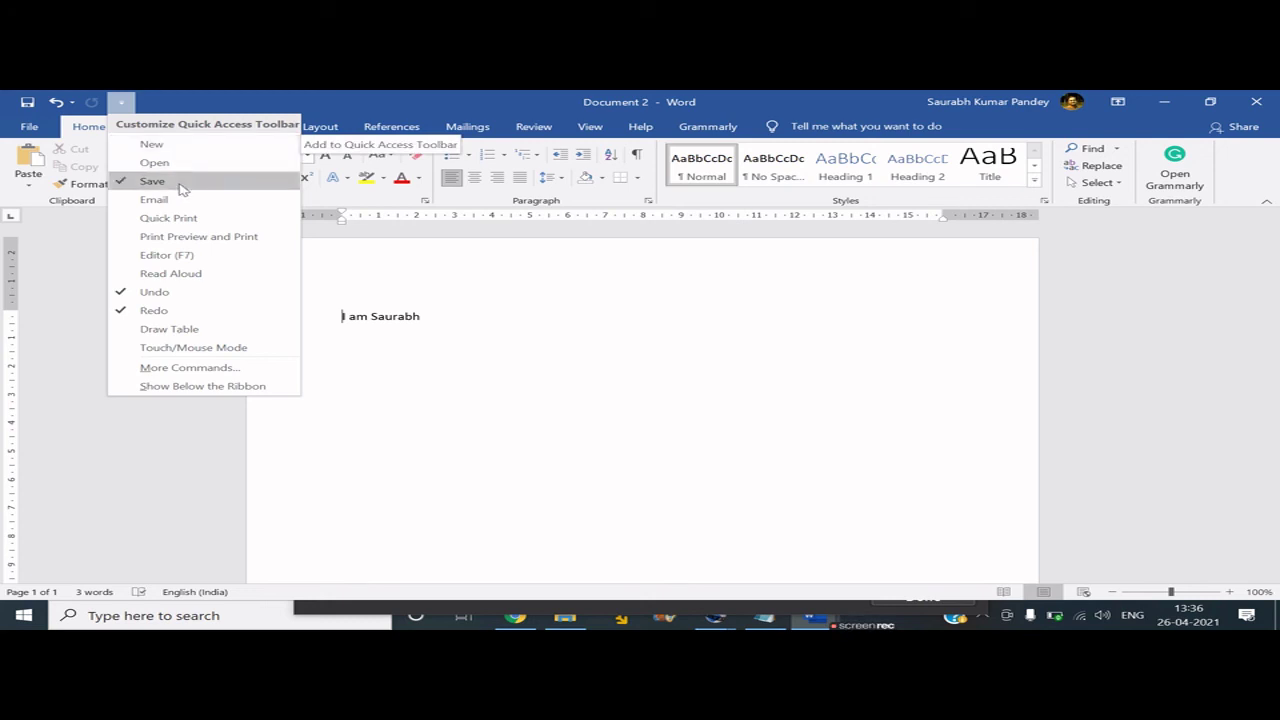
pyautogui.click(124, 104)
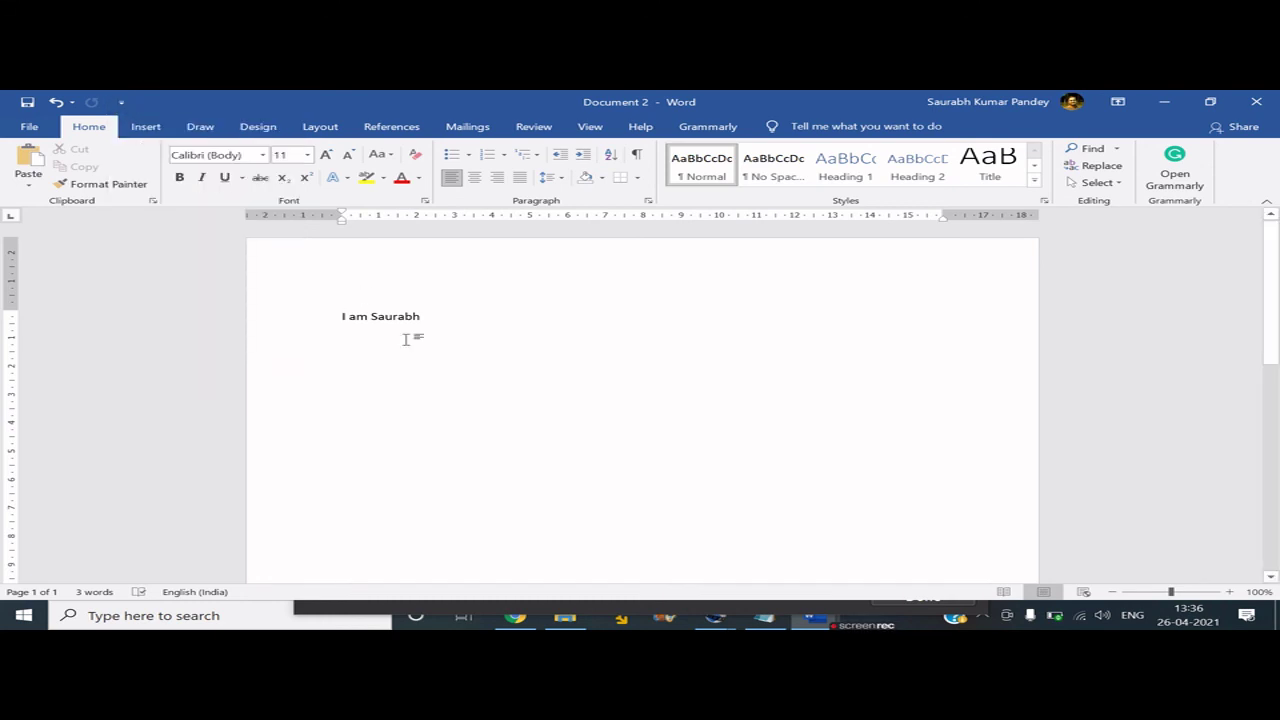